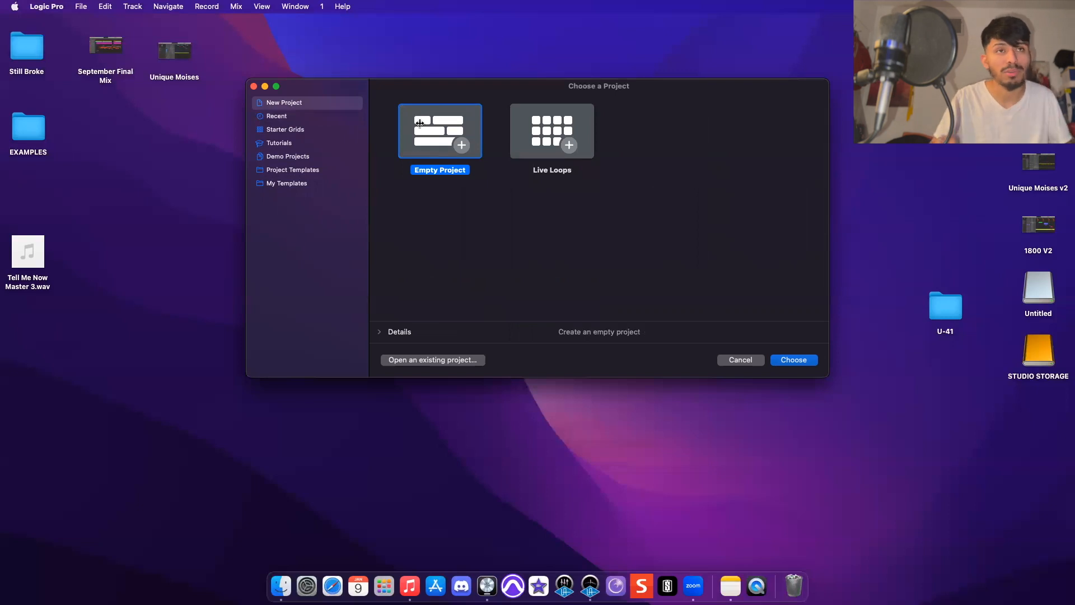
# - Create an empty project with one audio track, then delete that track
pyautogui.doubleClick(420, 123)
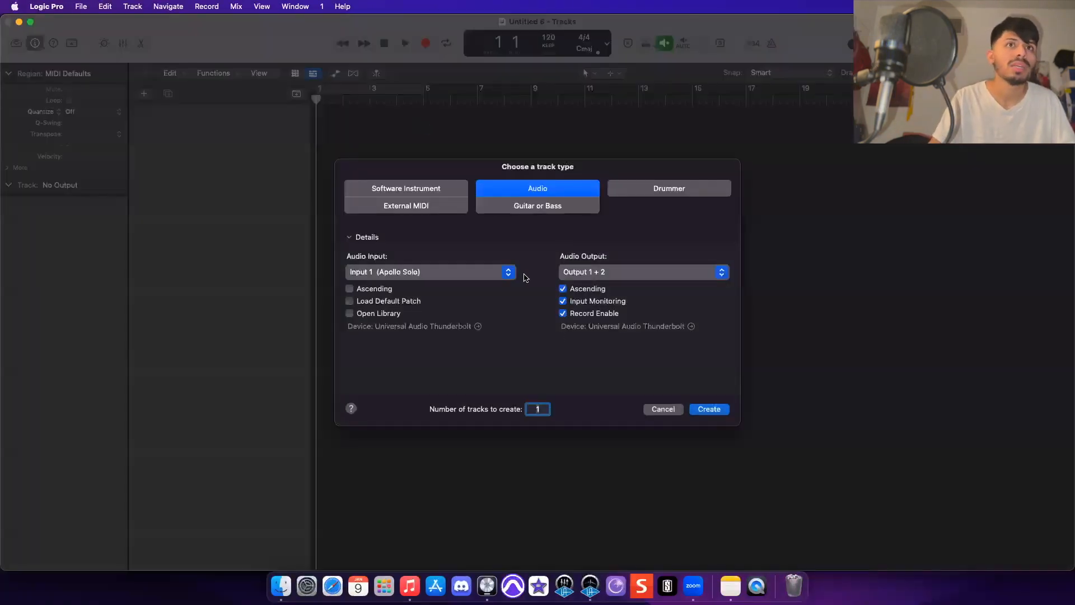
pyautogui.click(711, 411)
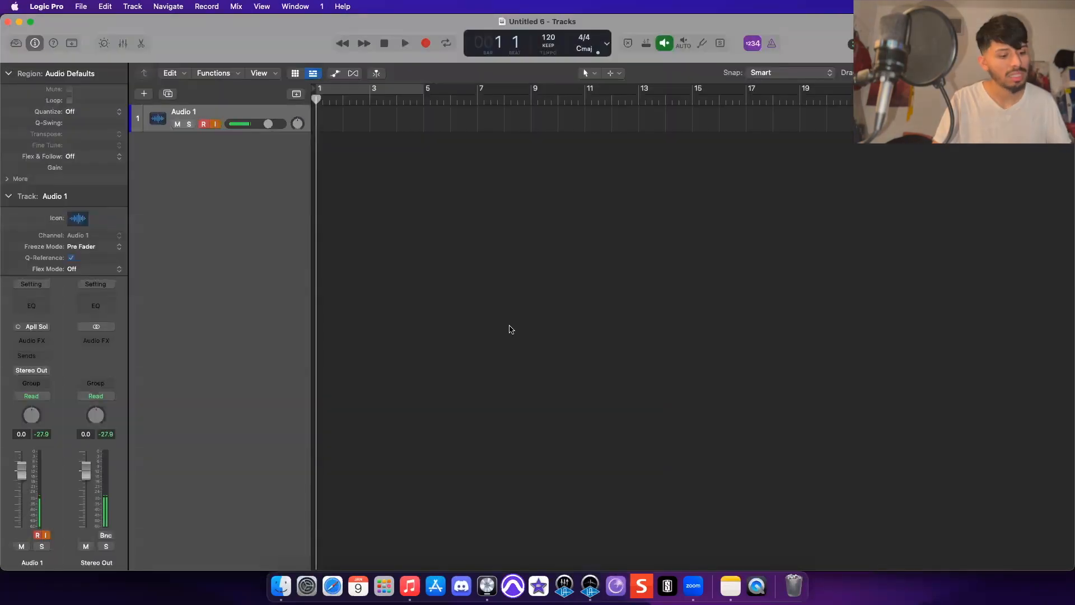
pyautogui.press('super+BackSpace')
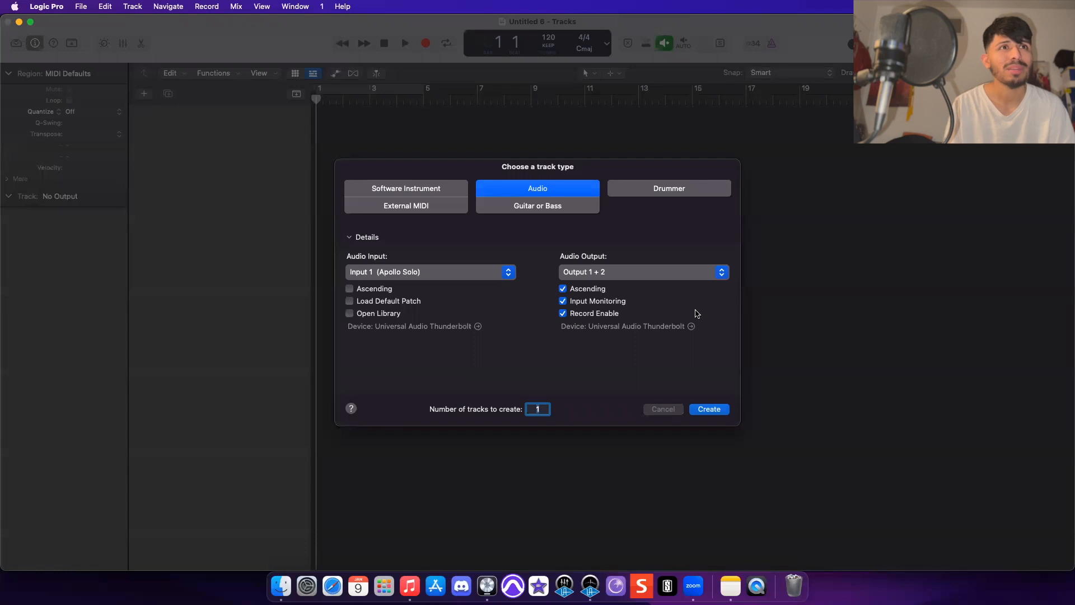
# - Create a software instrument track and load the Bright Suitcase electric piano sound
pyautogui.doubleClick(449, 187)
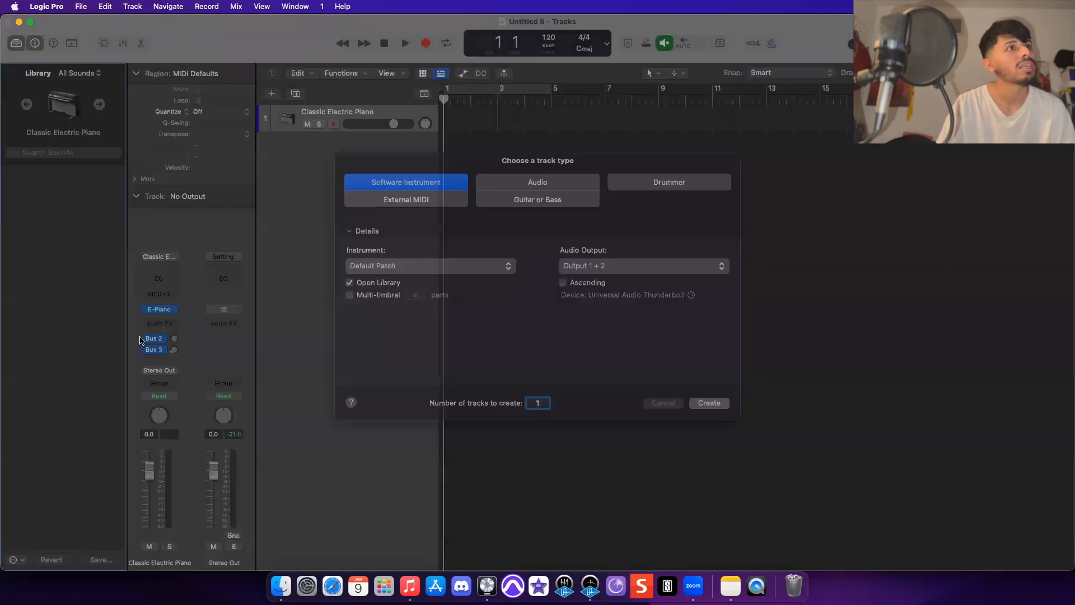
pyautogui.click(40, 170)
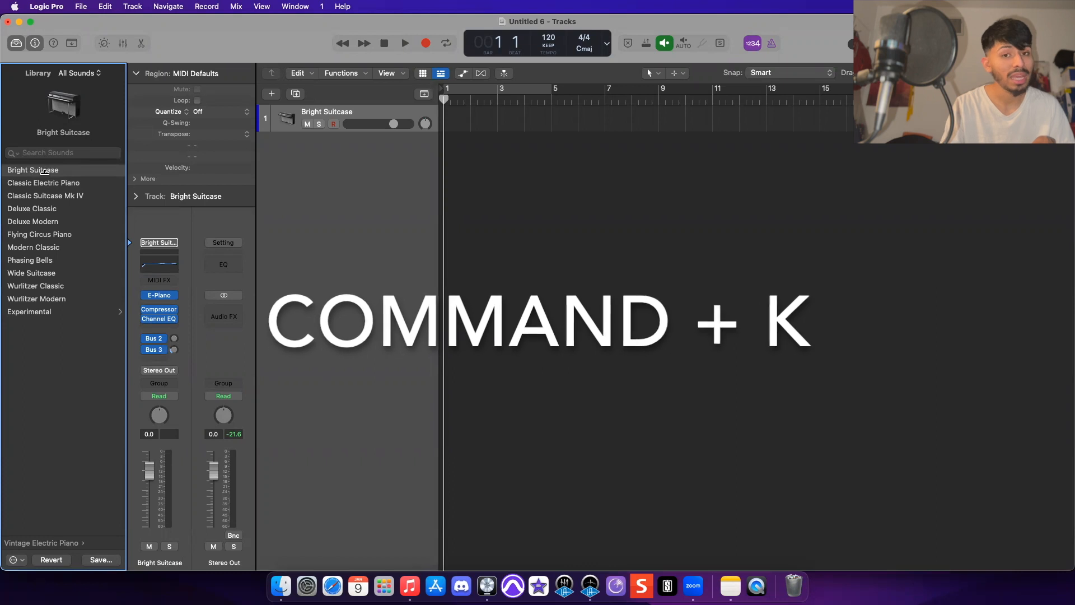
# - Open Musical Typing and play a few notes while browsing the Keyboards sound category
pyautogui.press('super+k')
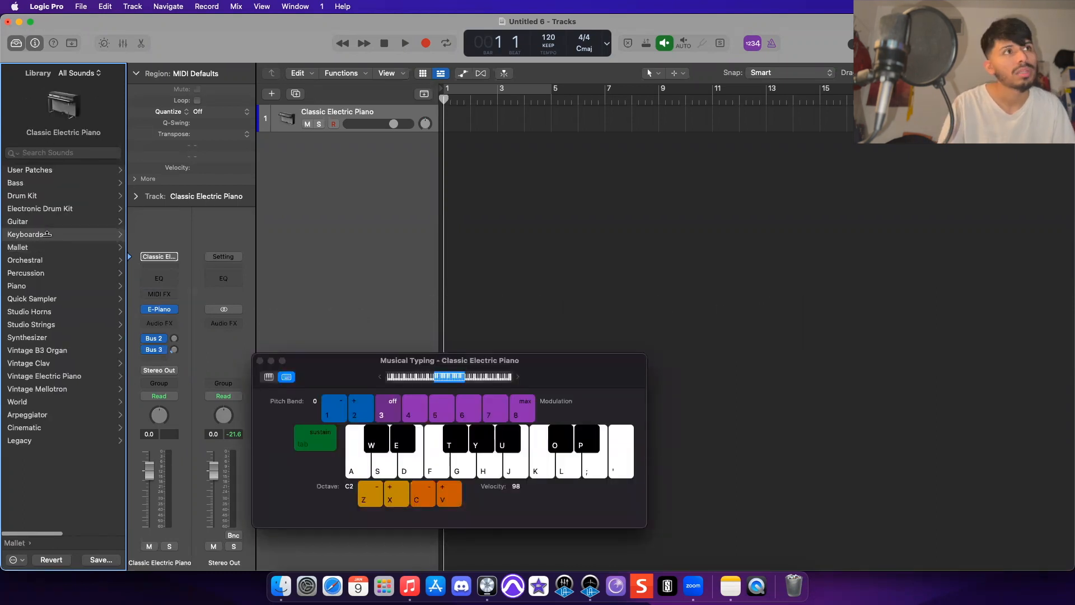
pyautogui.click(47, 234)
pyautogui.press('d')
pyautogui.press('j')
pyautogui.press('l')
pyautogui.press(';')
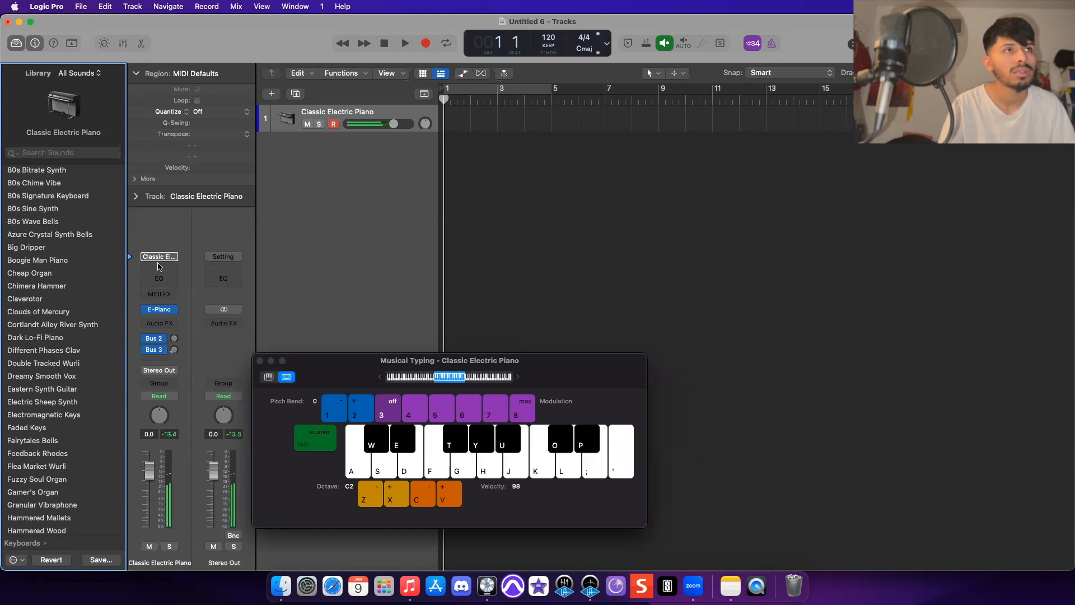
# - Create a new Drummer track with the Rock genre
pyautogui.press('alt+super+n')
pyautogui.click(416, 207)
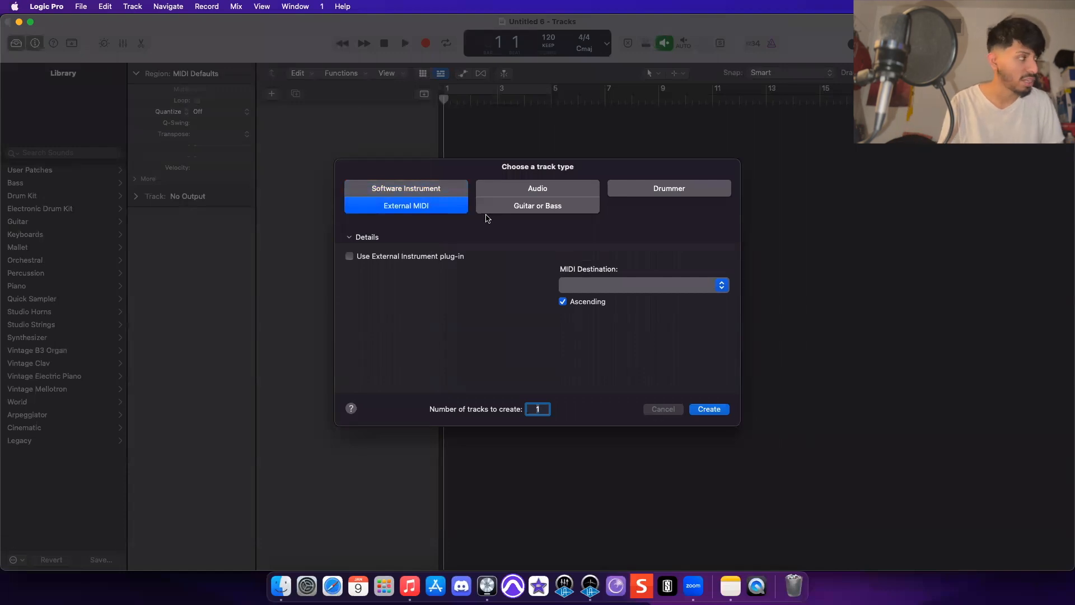
pyautogui.click(637, 191)
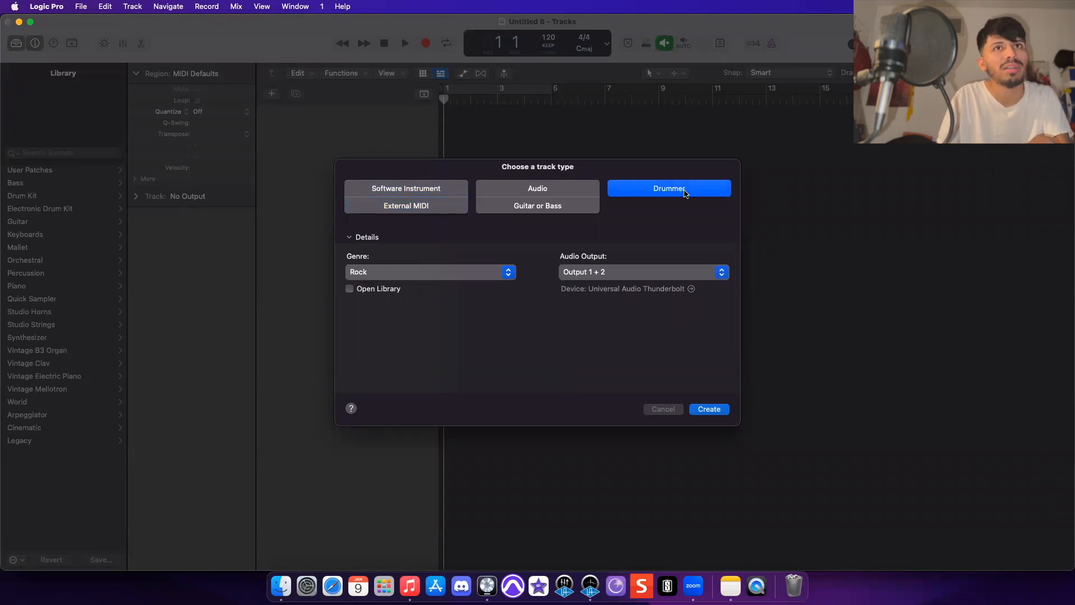
pyautogui.press('Return')
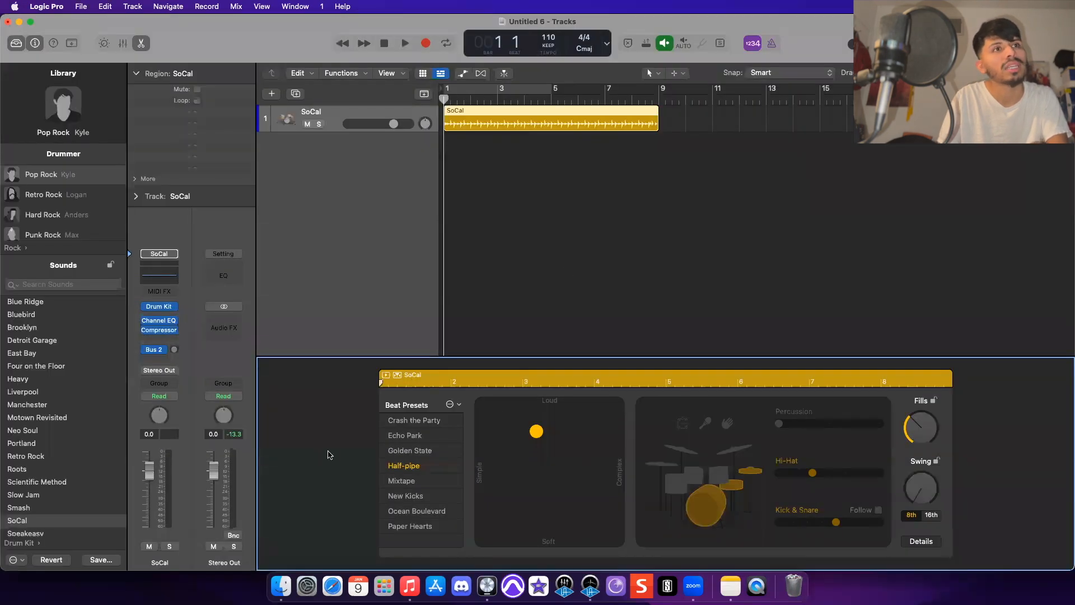
# - Switch the drummer kit to Detroit Garage and push the beat toward louder and more complex during playback
pyautogui.press('space')
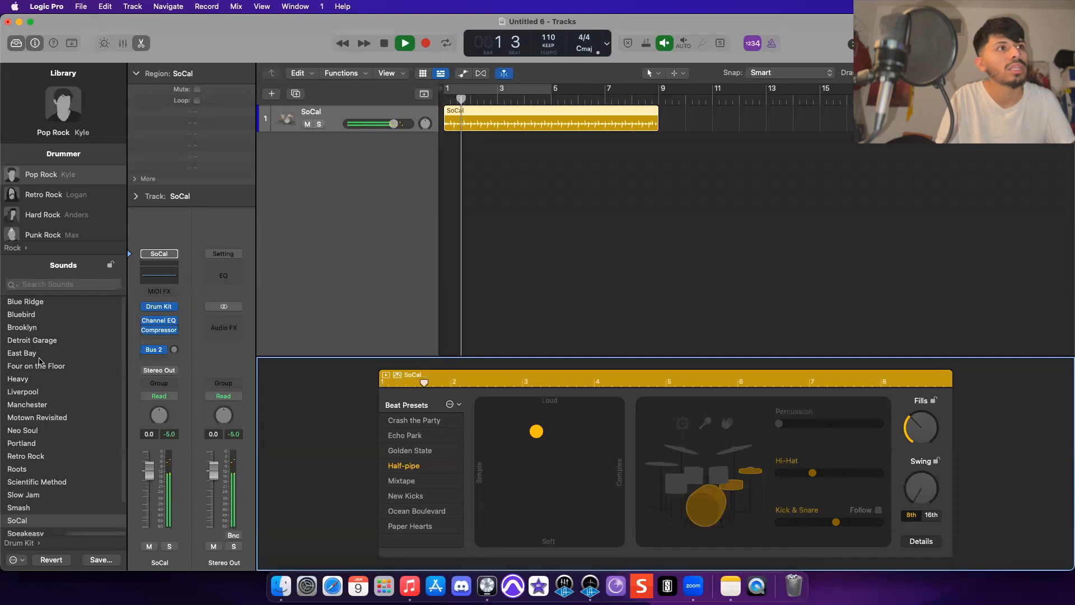
pyautogui.click(36, 340)
pyautogui.click(603, 425)
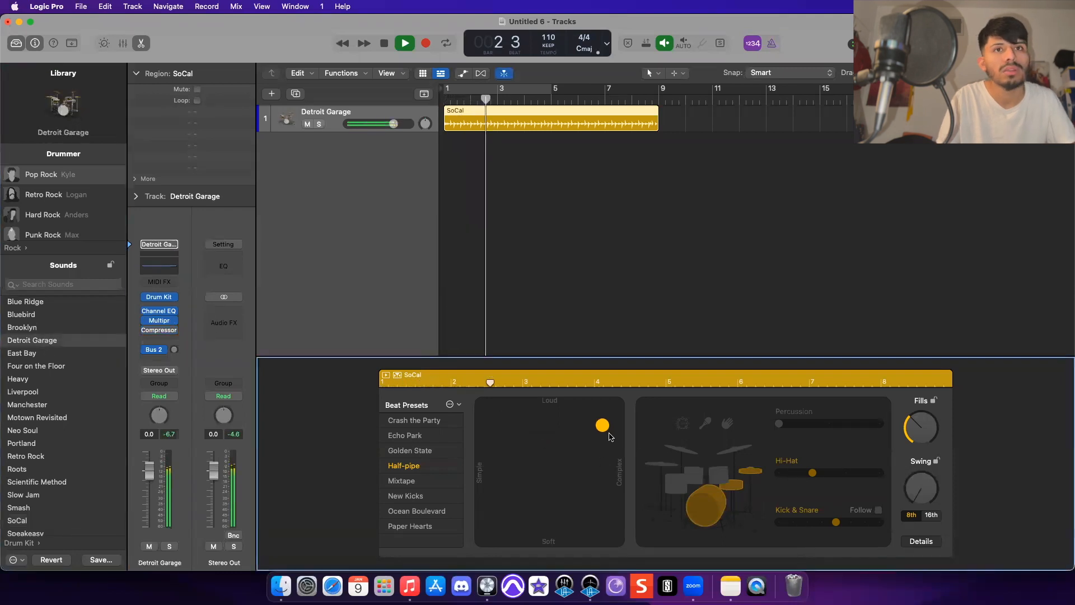
pyautogui.press('space')
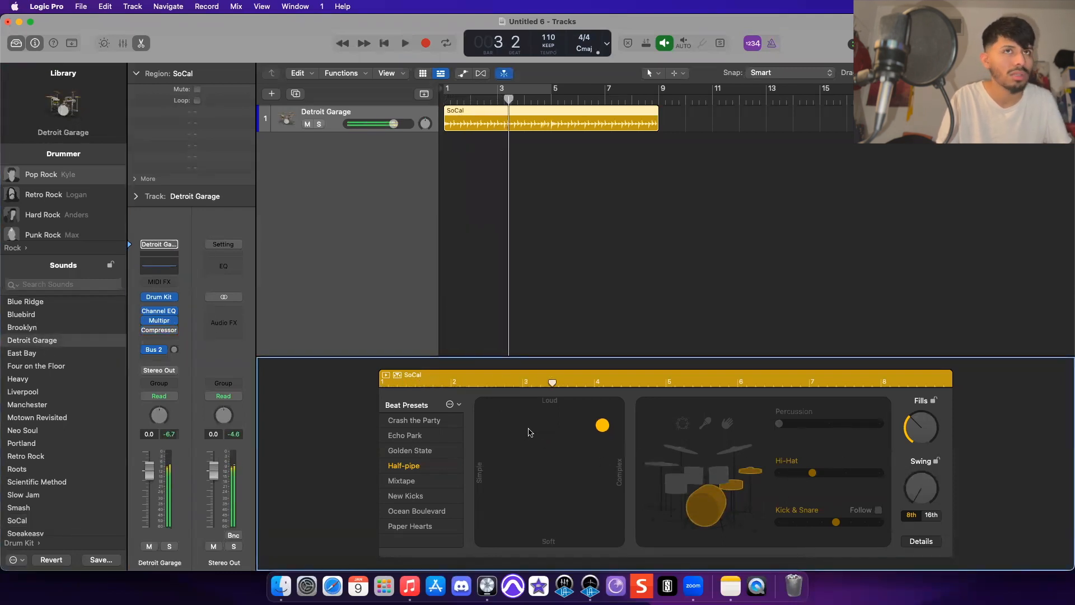
# - Delete the drummer region and add a new Audio track instead
pyautogui.click(524, 120)
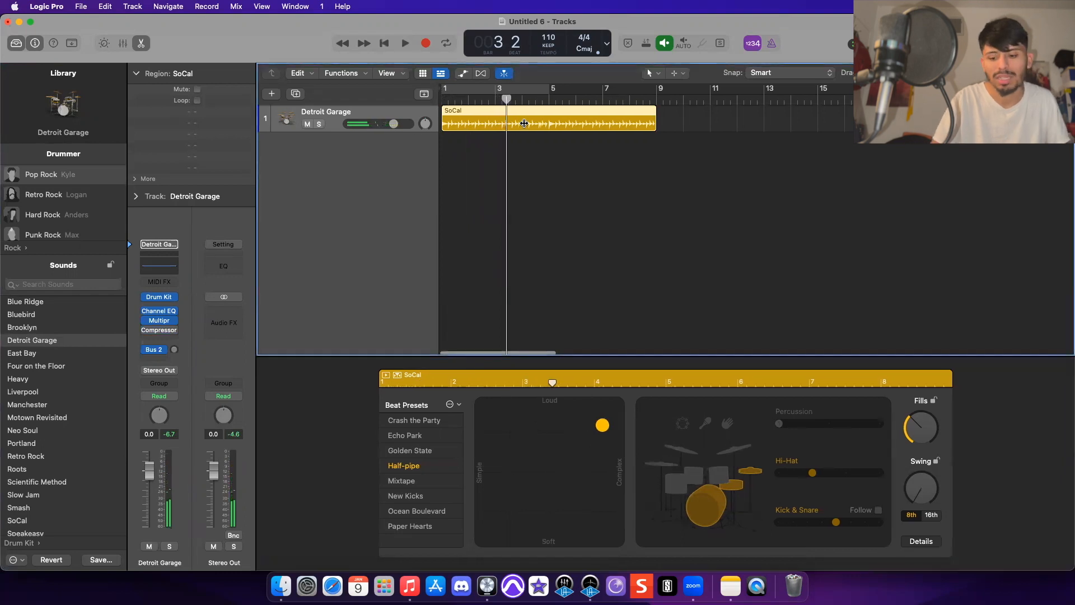
pyautogui.press('Delete')
pyautogui.press('alt+super+n')
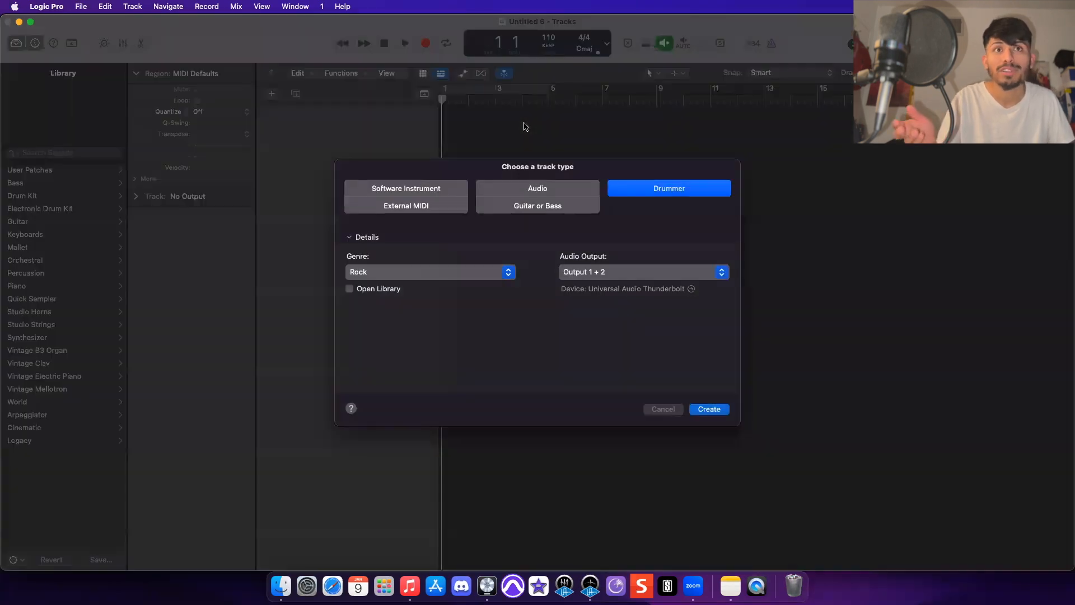
pyautogui.click(525, 201)
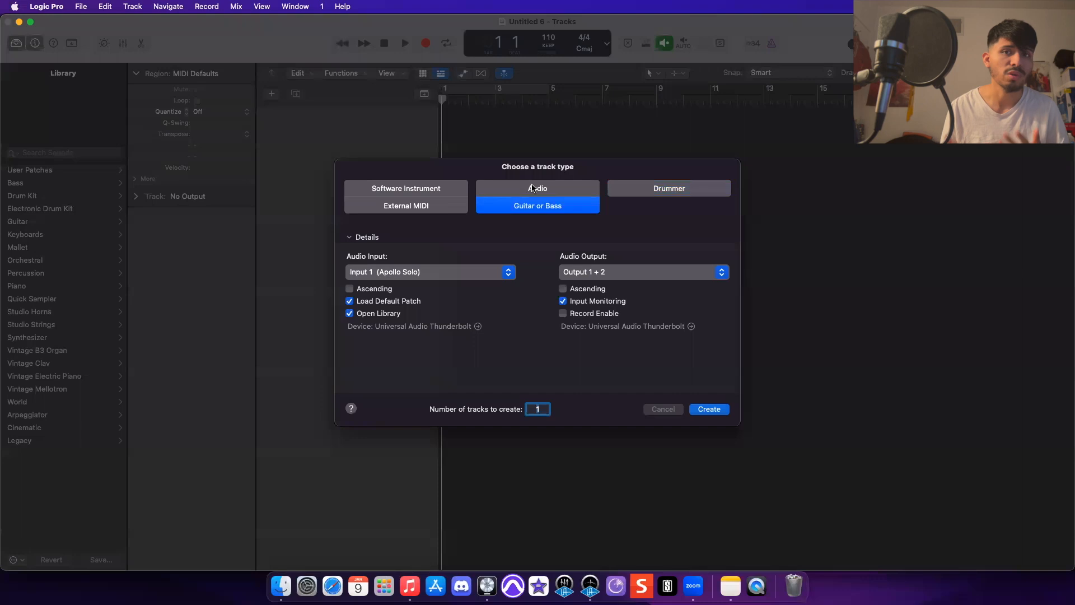
pyautogui.doubleClick(532, 188)
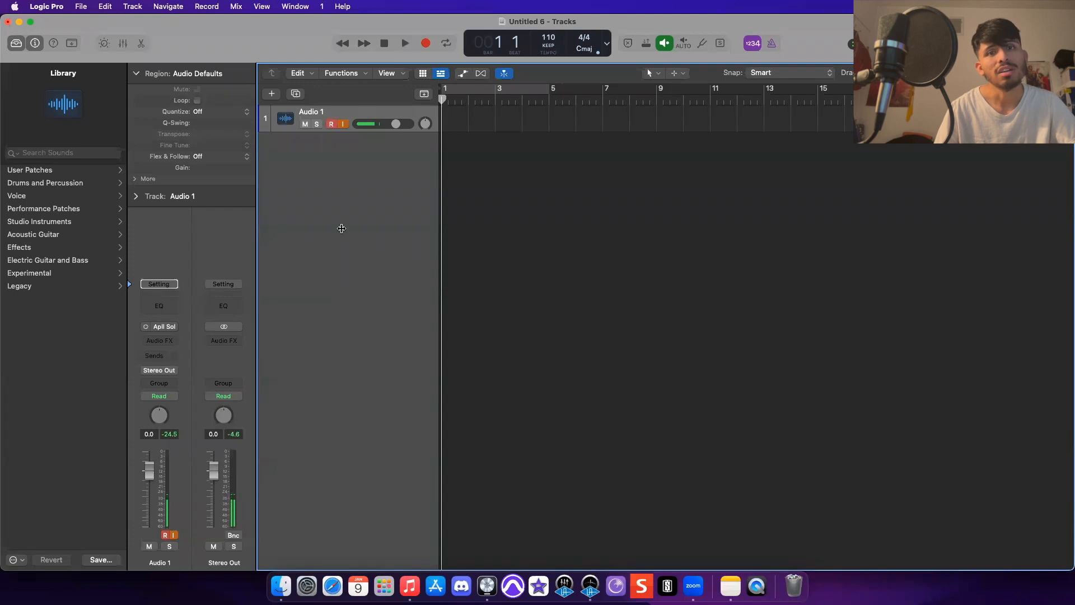
# - Import (FREE) Smino Type Beat.mp3 from Finder's Recents into the project as a new track, then close Finder
pyautogui.click(222, 574)
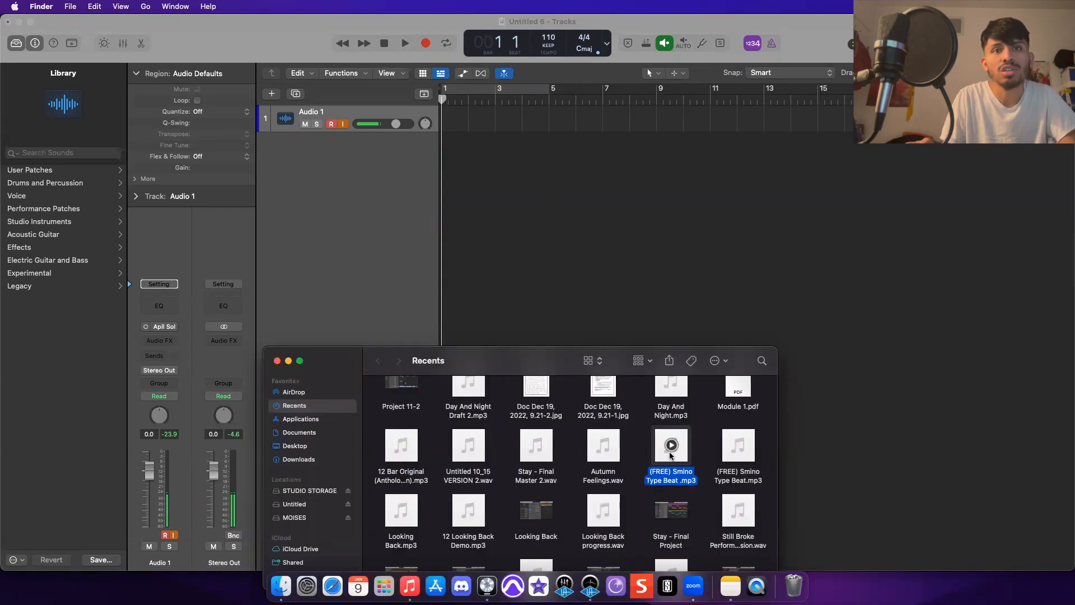
pyautogui.moveTo(548, 273); pyautogui.dragTo(529, 236)
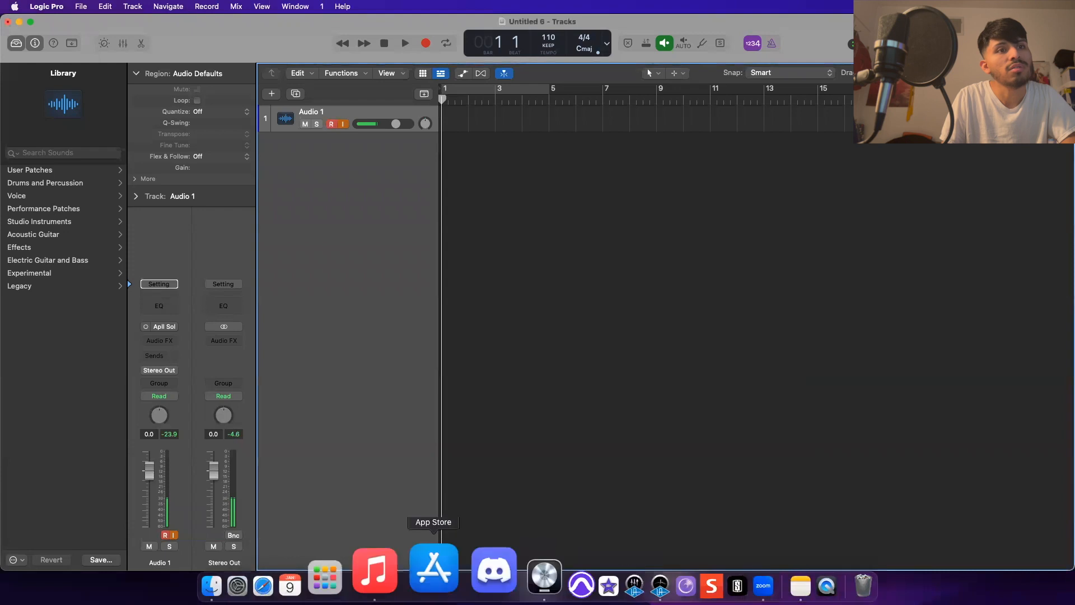
pyautogui.moveTo(671, 446); pyautogui.dragTo(440, 170)
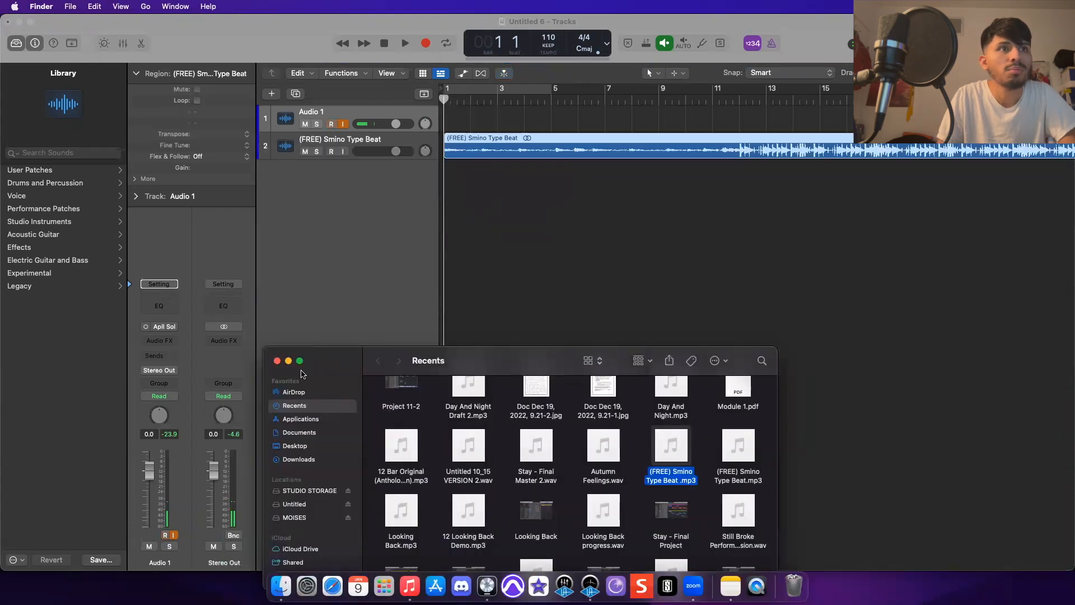
pyautogui.click(276, 364)
# - Apply the beat region's tempo to the project, aligning to the downbeat and maintaining relative positions of other regions
pyautogui.click(569, 152)
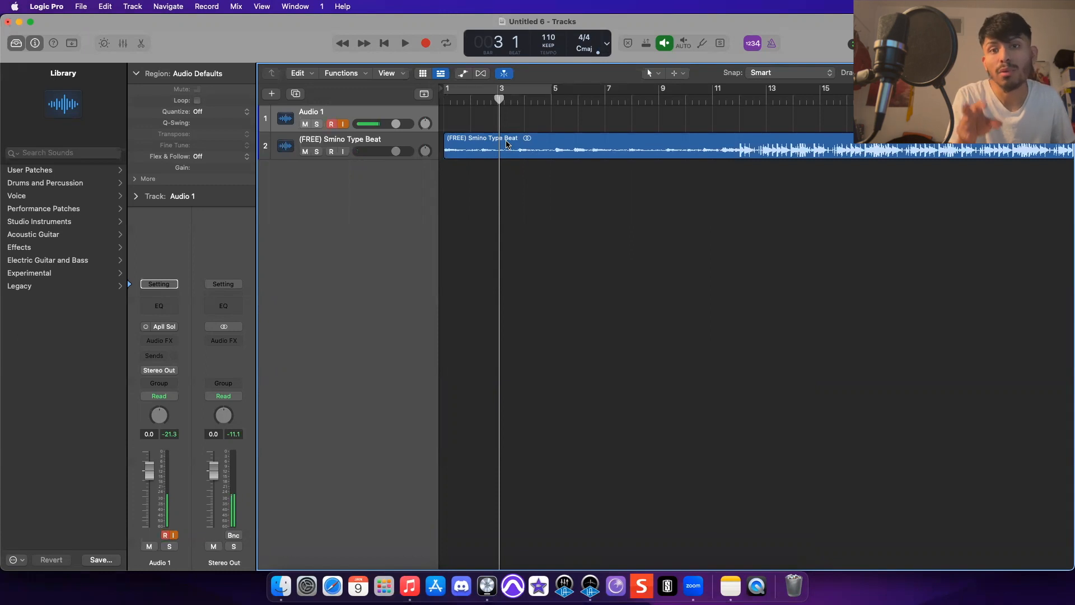
pyautogui.hscroll(1, 507, 145)
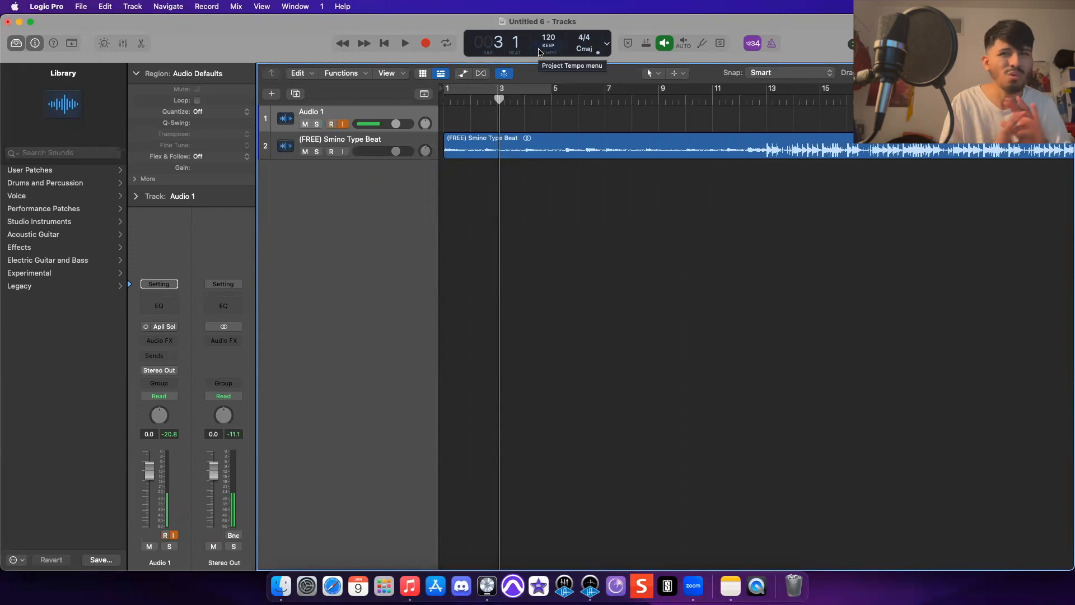
pyautogui.click(594, 141)
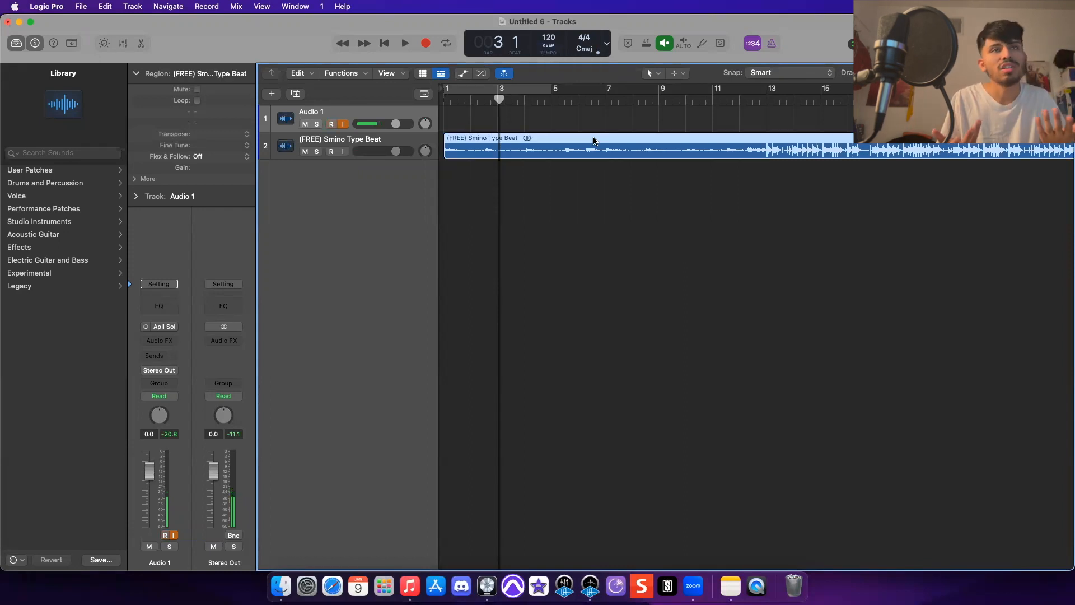
pyautogui.rightClick(594, 141)
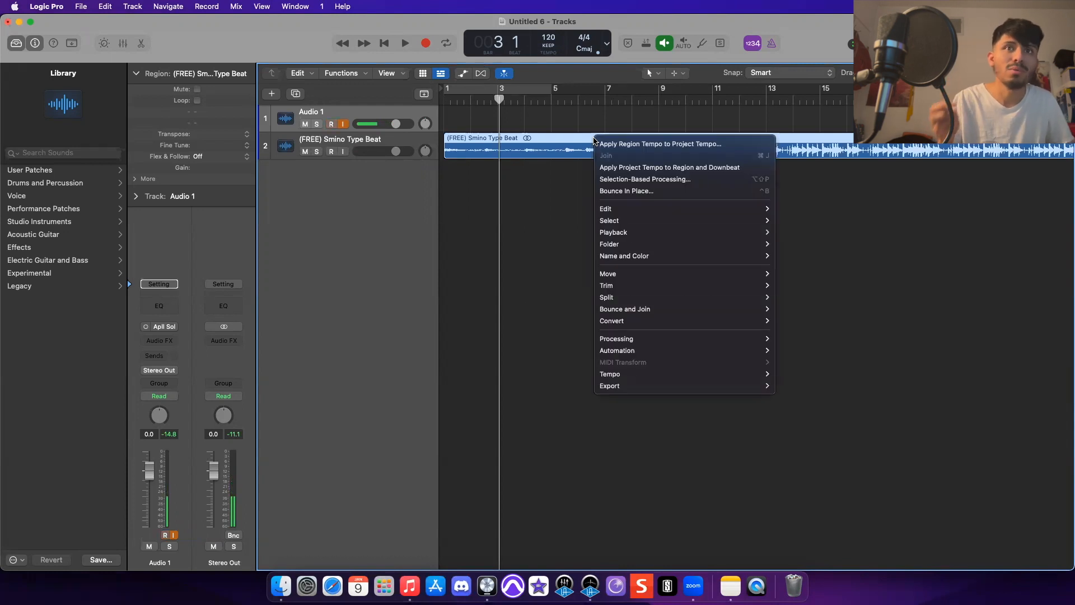
pyautogui.rightClick(549, 143)
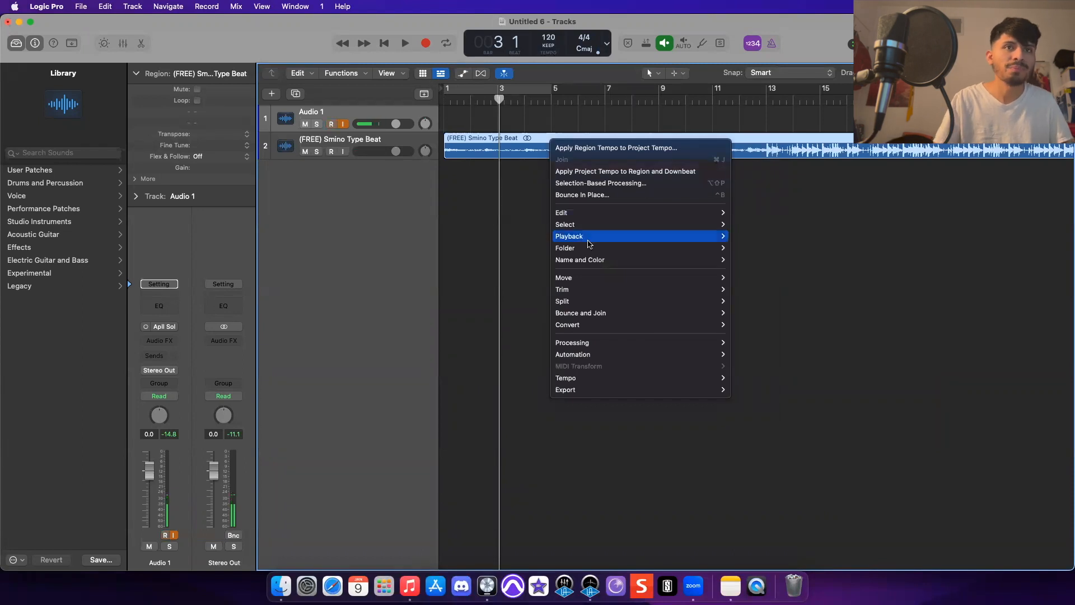
pyautogui.moveTo(605, 380)
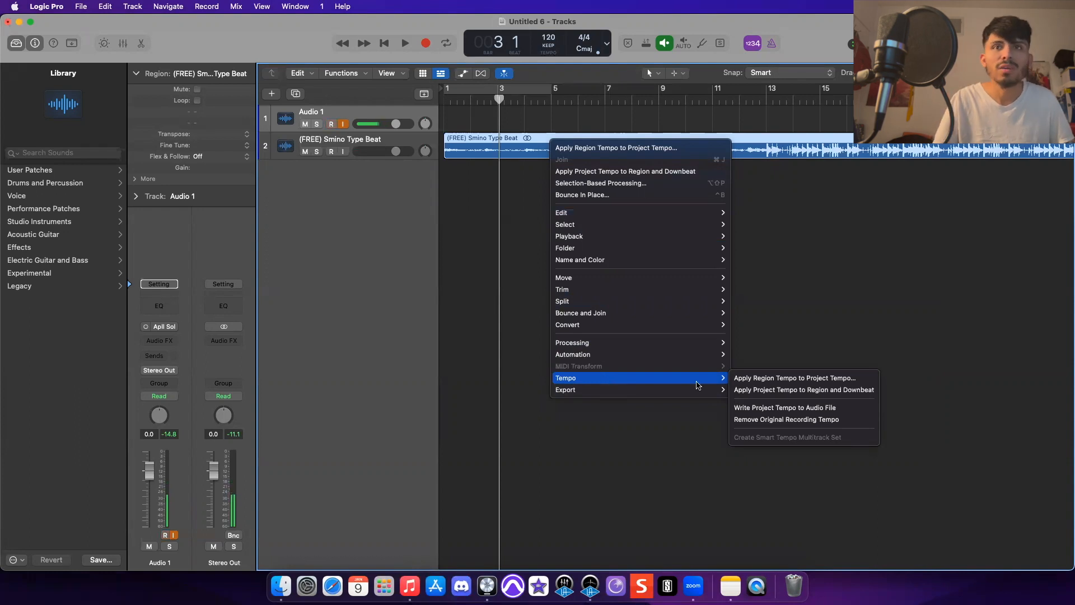
pyautogui.click(762, 383)
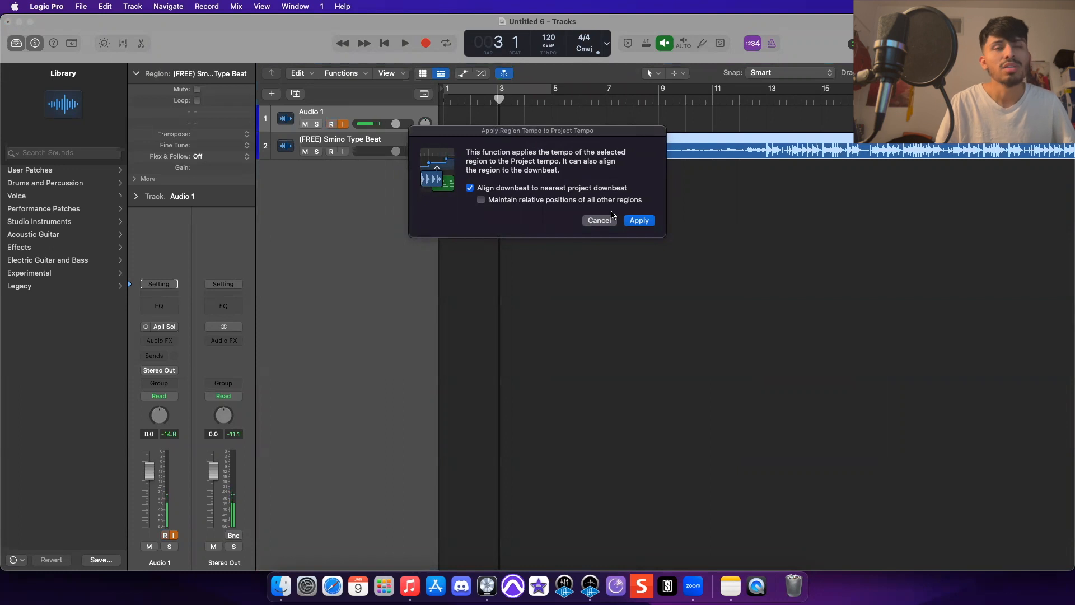
pyautogui.click(519, 202)
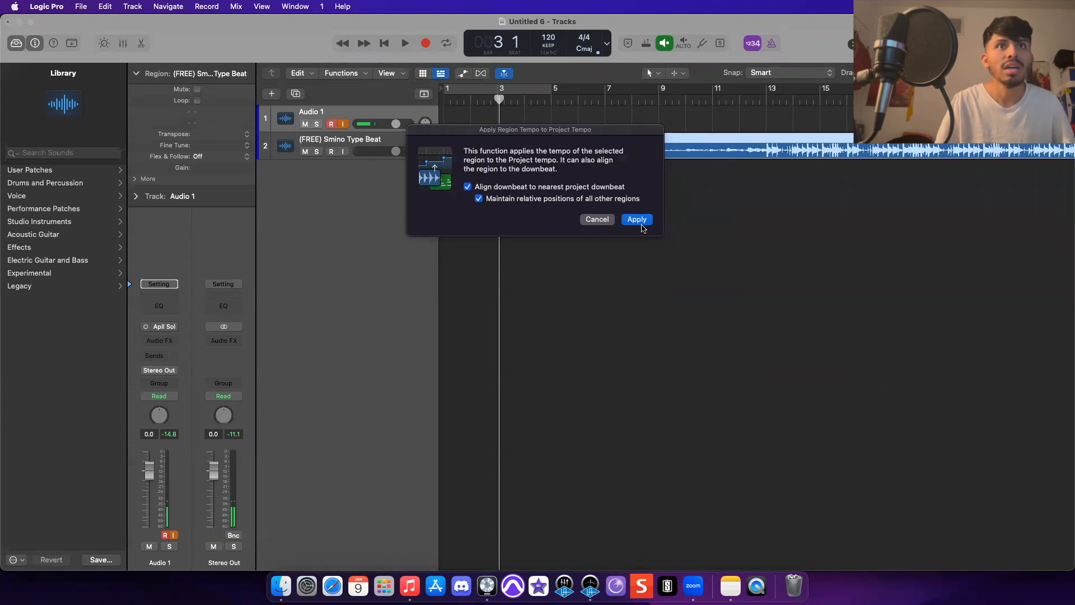
pyautogui.click(641, 224)
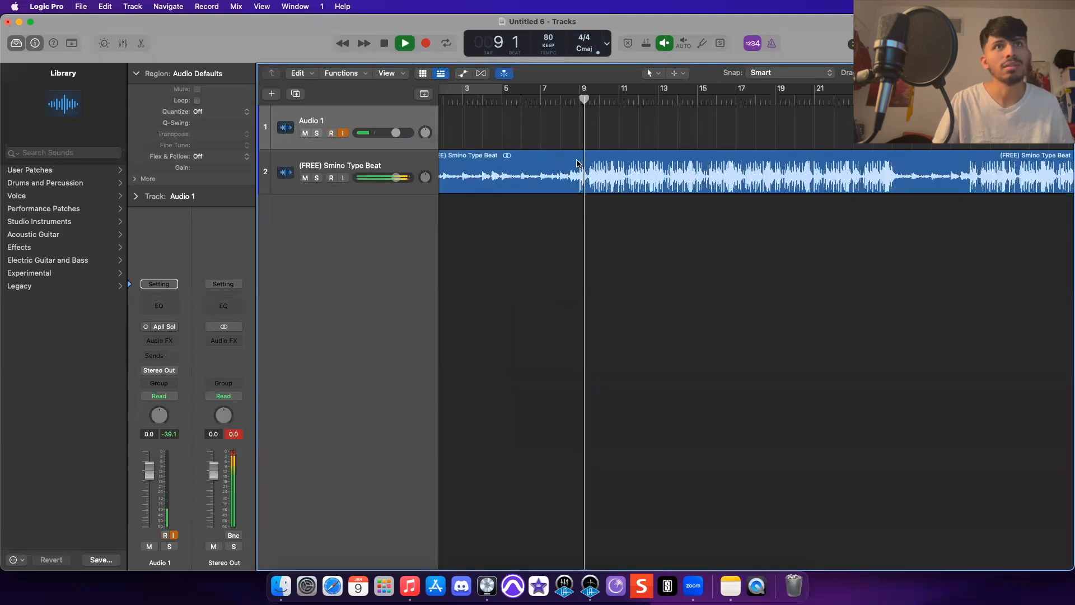
# - Split the beat region at bar 9 and at a second point further along, then fit the view
pyautogui.press('super+t')
pyautogui.click(894, 161)
pyautogui.press('super+t')
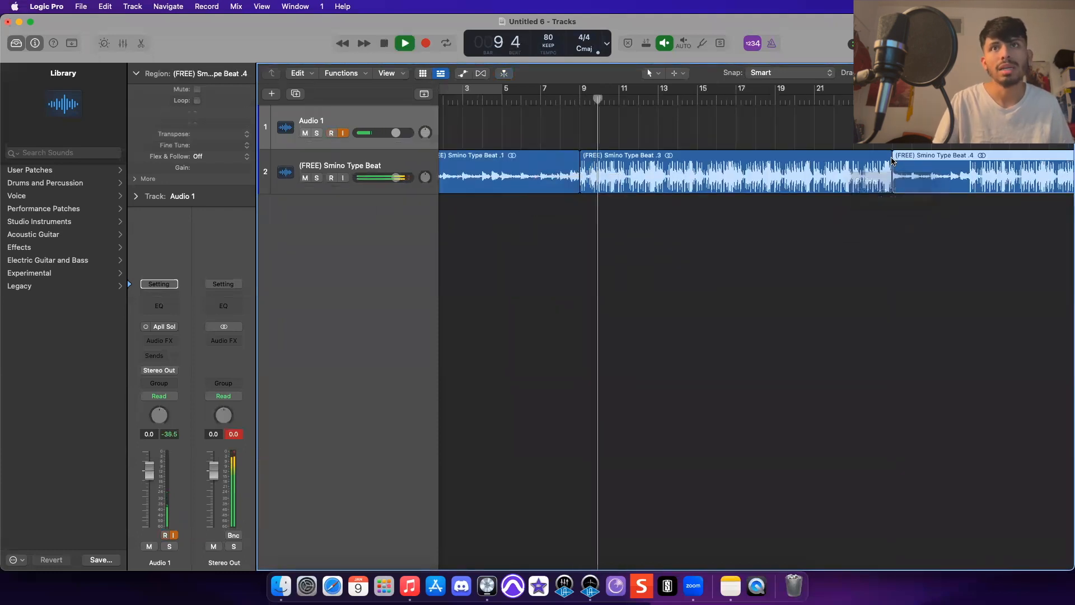
pyautogui.press('z')
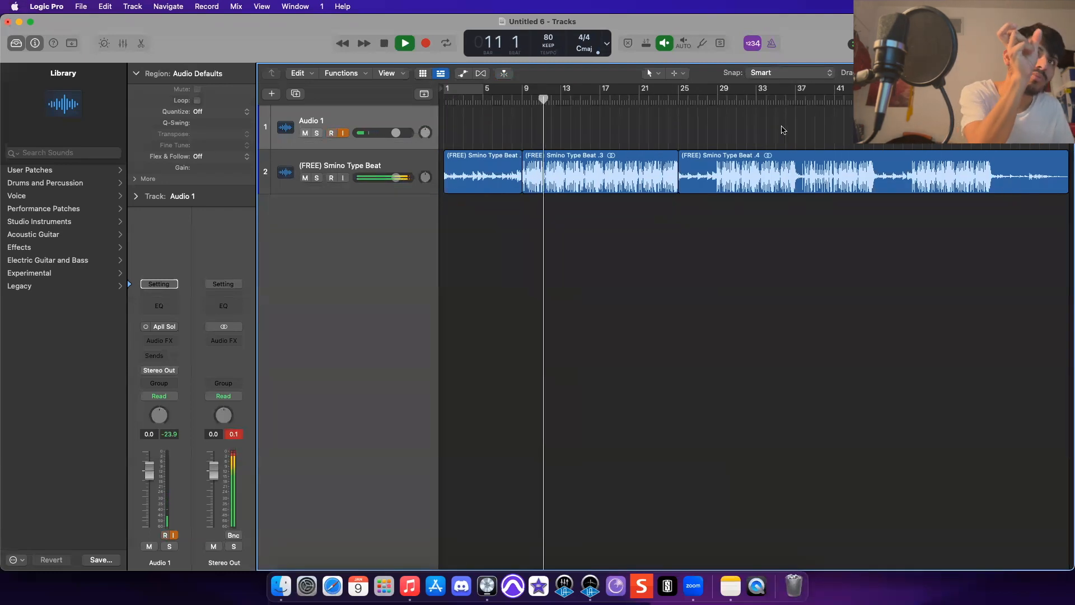
# - Split the later beat regions at two more points
pyautogui.keyDown('super'); pyautogui.click(719, 162); pyautogui.keyUp('super')
pyautogui.press('super+t')
pyautogui.keyDown('super'); pyautogui.click(875, 162); pyautogui.keyUp('super')
pyautogui.press('super+t')
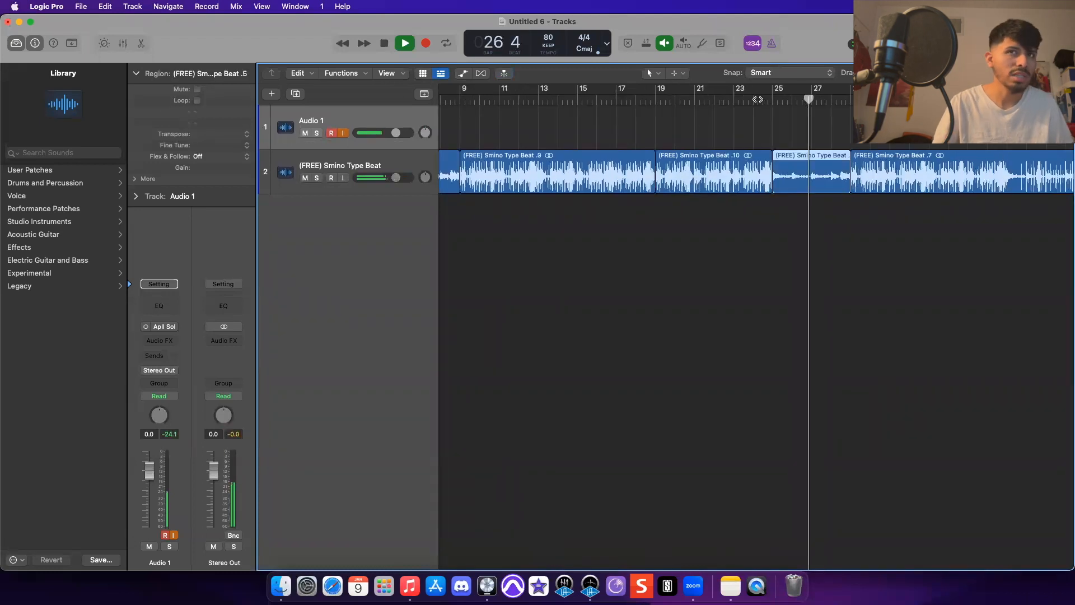
# - Audition the chopped beat regions, selecting each section along the timeline in turn
pyautogui.click(704, 177)
pyautogui.click(803, 174)
pyautogui.hscroll(-1, 803, 173)
pyautogui.click(918, 173)
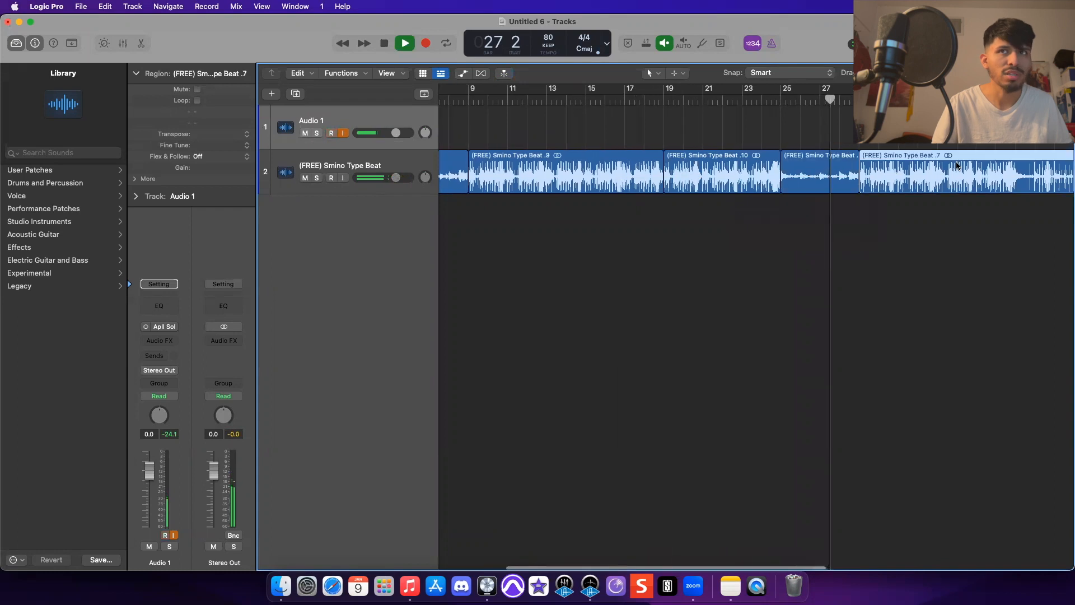
pyautogui.keyDown('super'); pyautogui.doubleClick(1015, 171); pyautogui.keyUp('super')
pyautogui.click(930, 173)
pyautogui.click(821, 173)
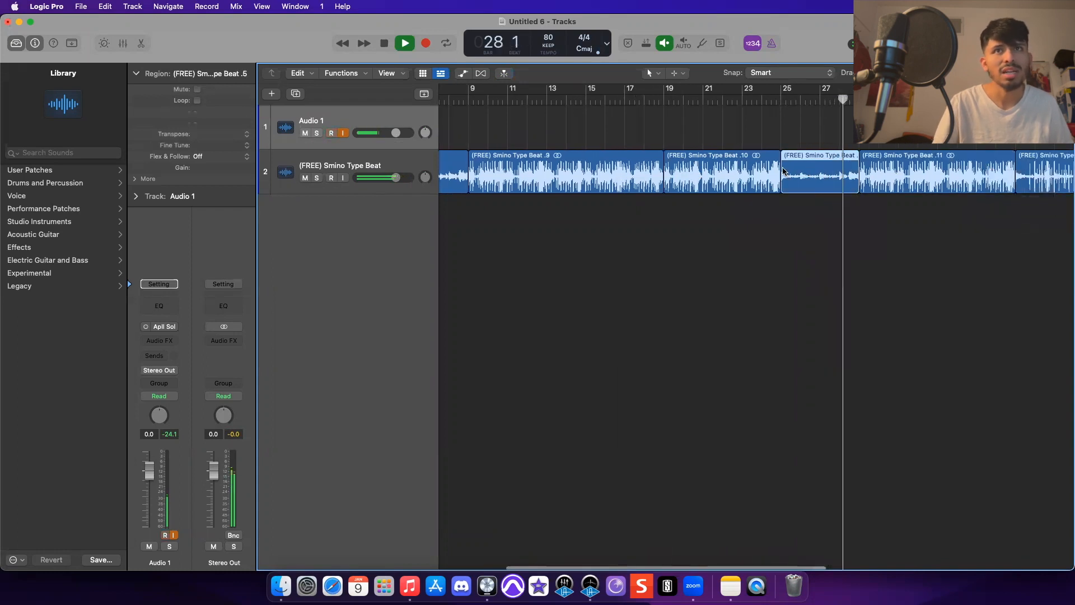
pyautogui.press('space')
pyautogui.click(734, 171)
pyautogui.click(814, 167)
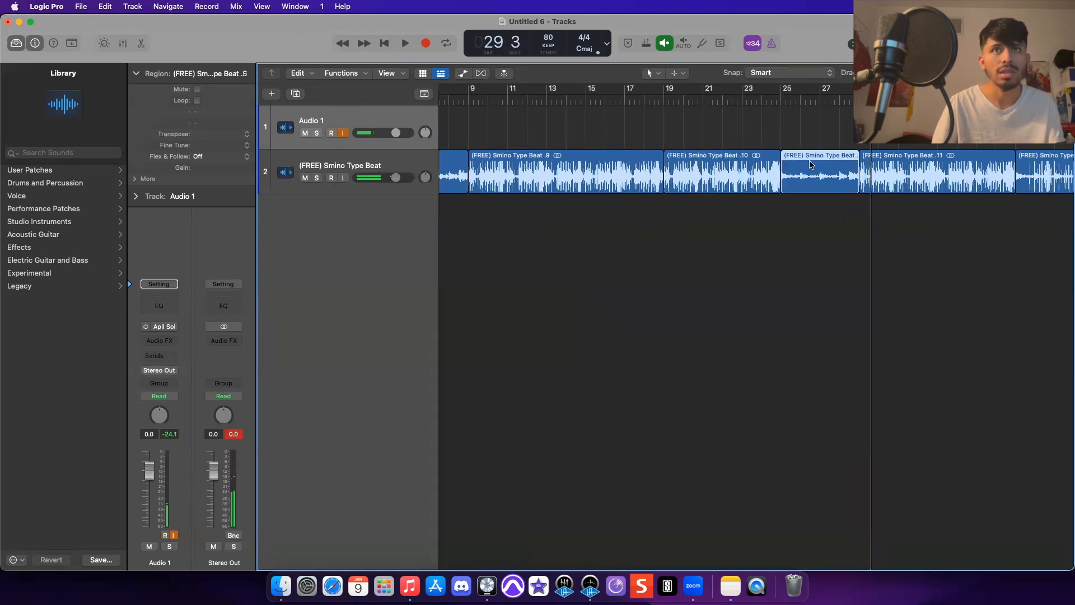
# - Delete the beat region around bar 25 and fill the gap with a copied section of the preceding beat region
pyautogui.press('Delete')
pyautogui.click(766, 168)
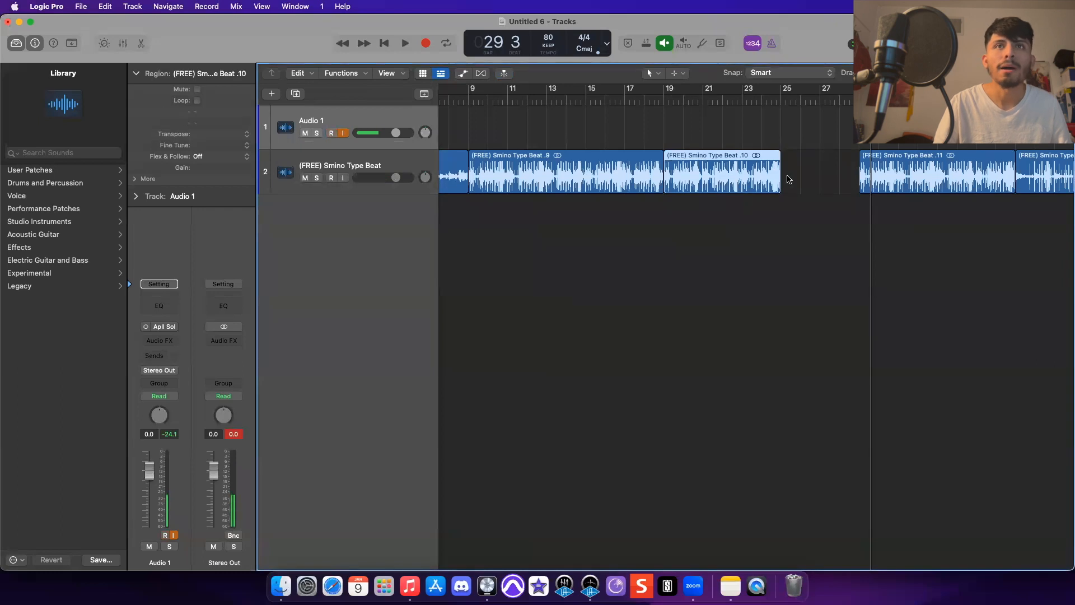
pyautogui.click(790, 179)
pyautogui.click(765, 162)
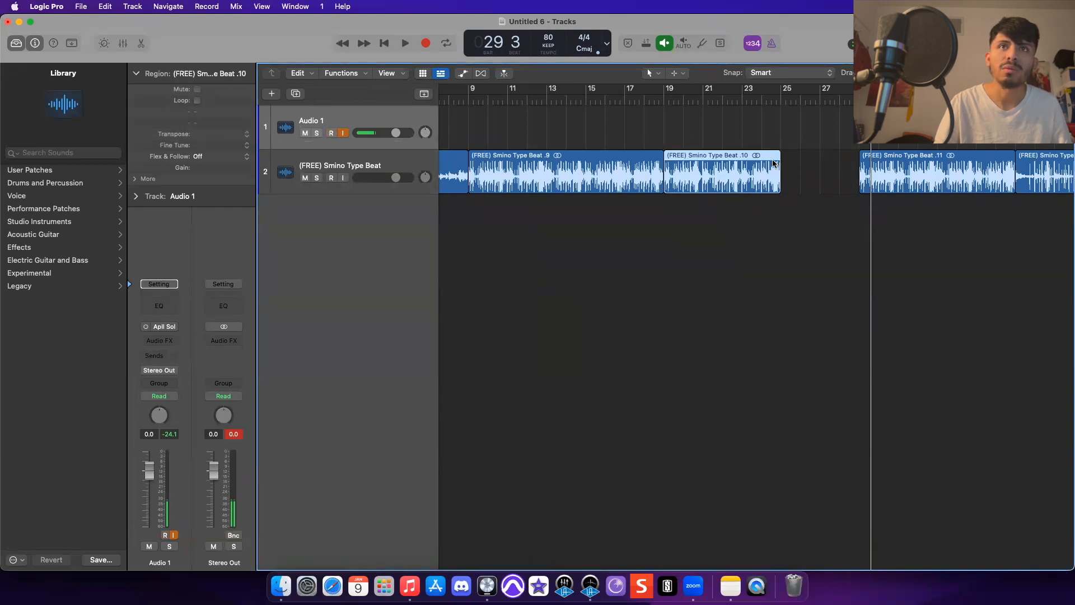
pyautogui.click(700, 167)
pyautogui.click(719, 170)
pyautogui.moveTo(718, 170); pyautogui.dragTo(795, 168)
# - Audition the edited beat section starting from around bar 24
pyautogui.click(779, 126)
pyautogui.click(772, 96)
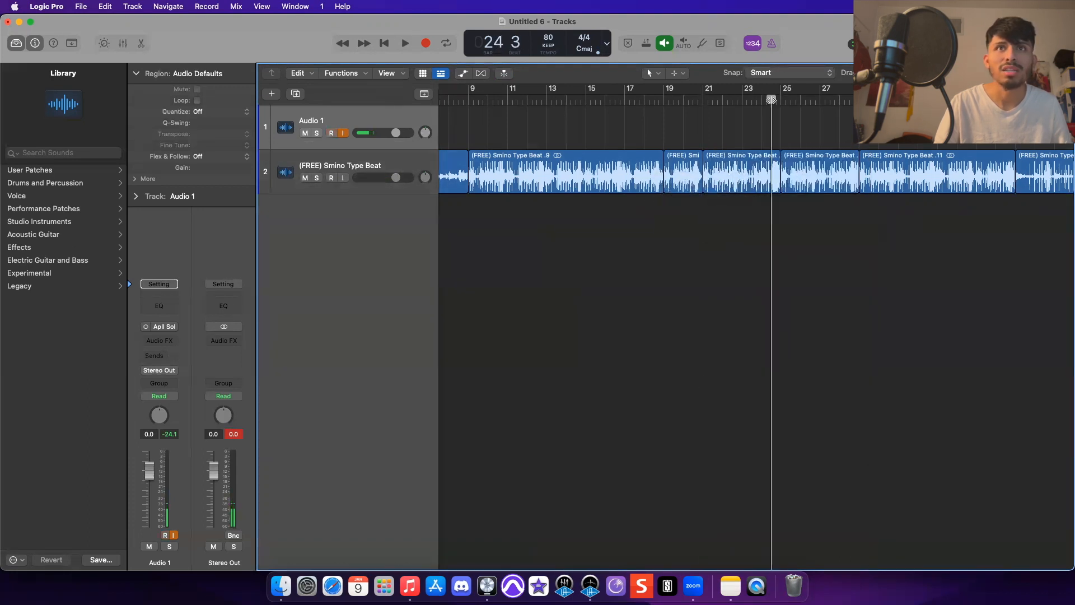
pyautogui.press('space')
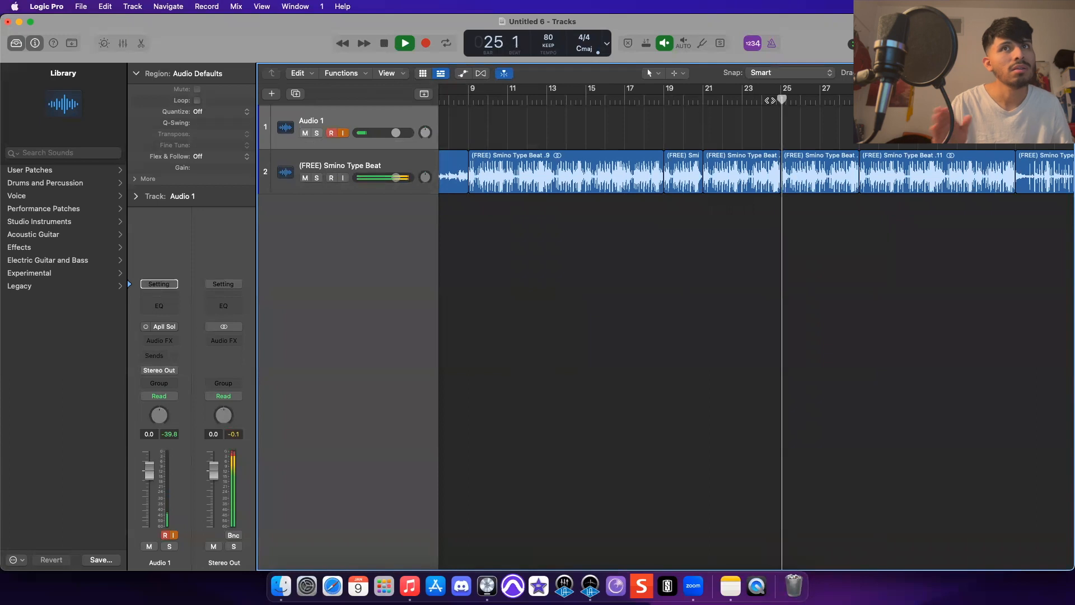
pyautogui.press('space')
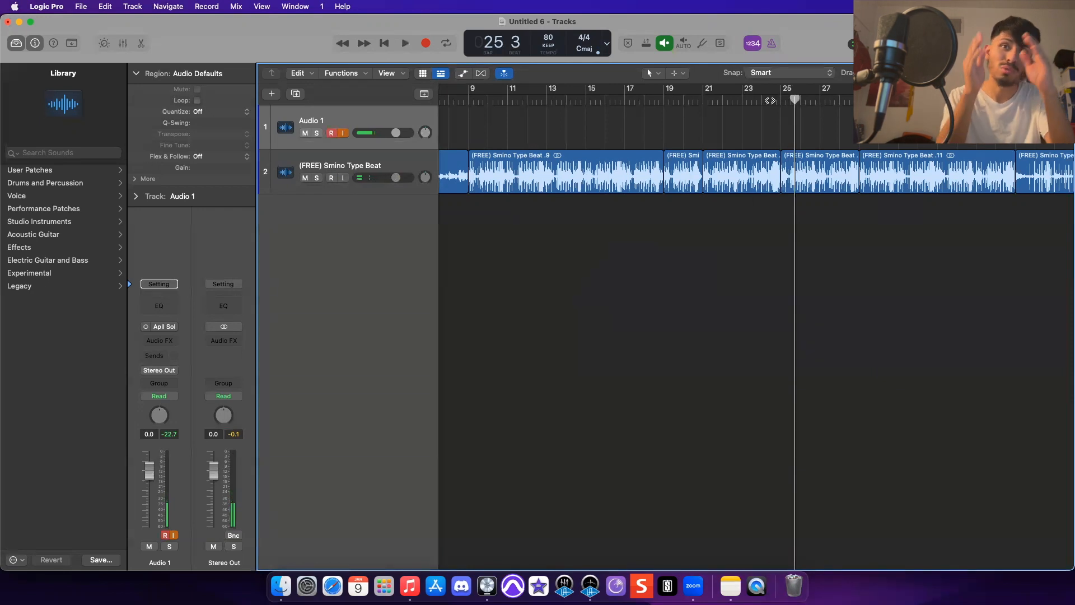
pyautogui.press('super+Left')
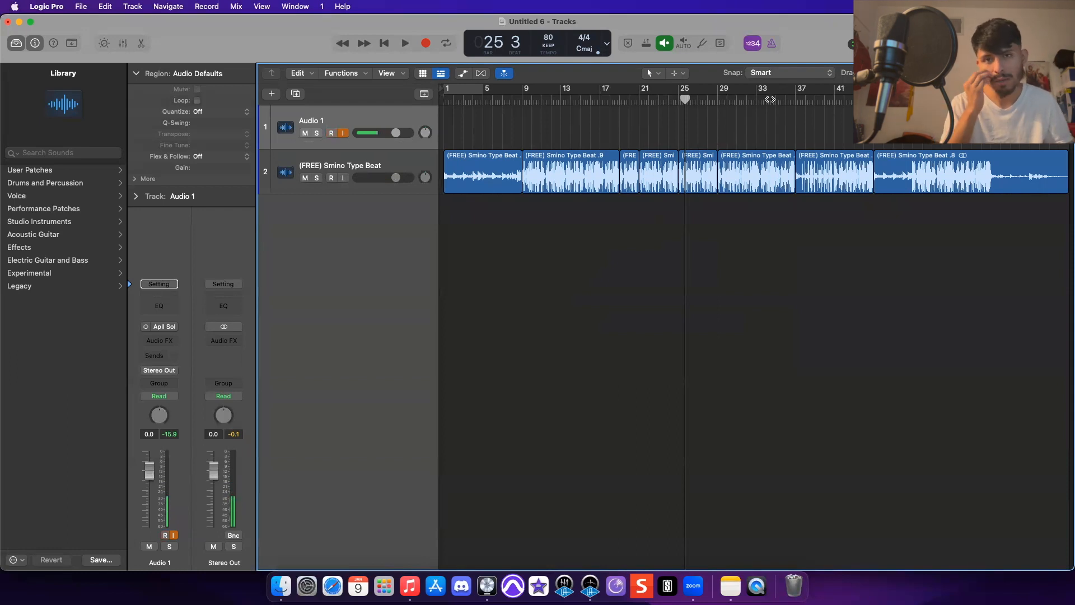
pyautogui.rightClick(579, 180)
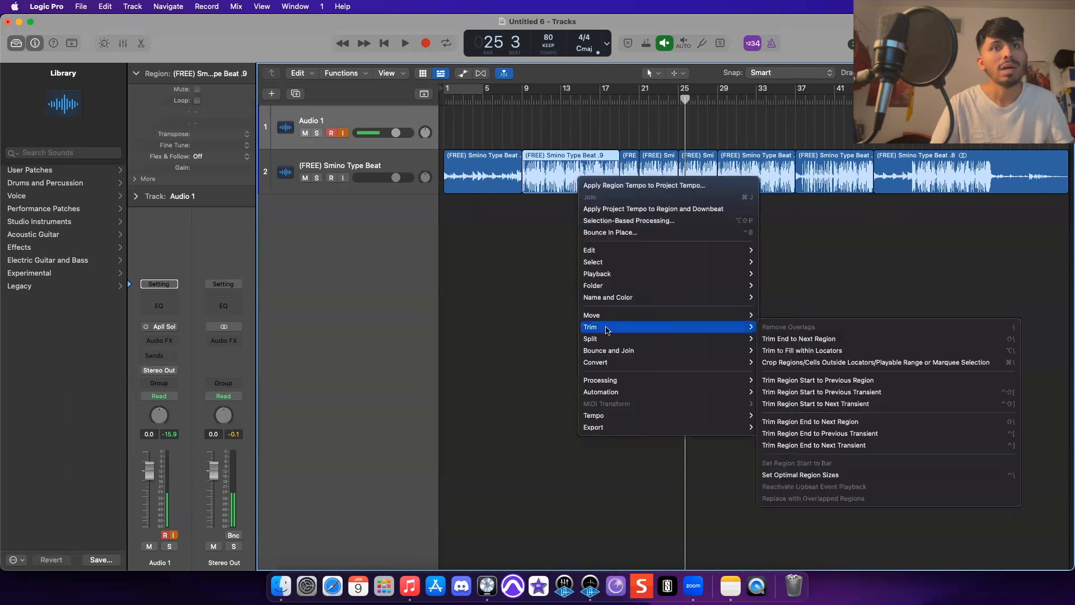
pyautogui.moveTo(656, 432)
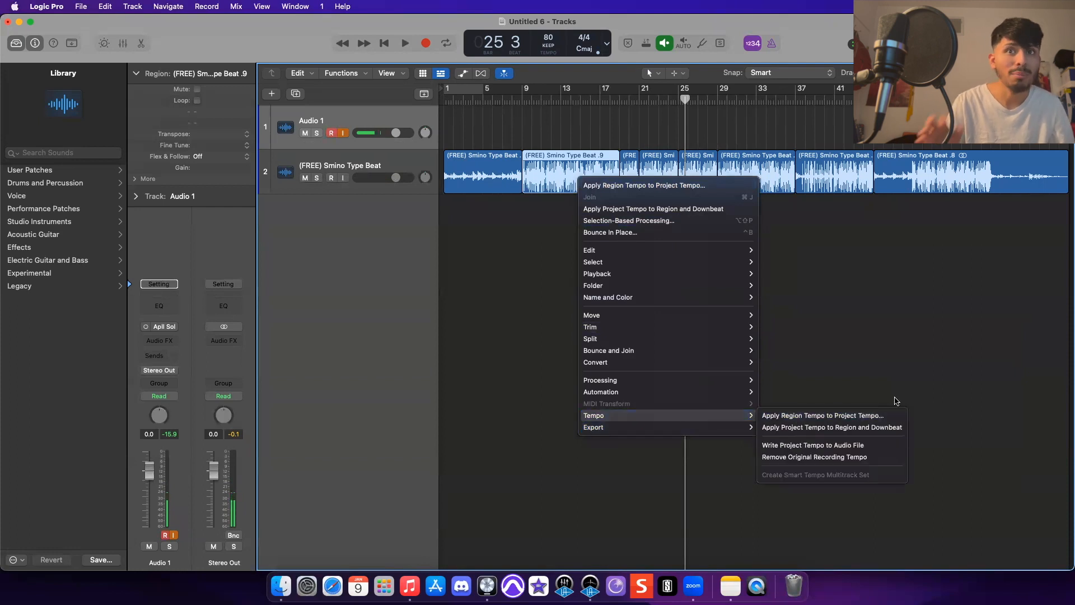
pyautogui.click(822, 352)
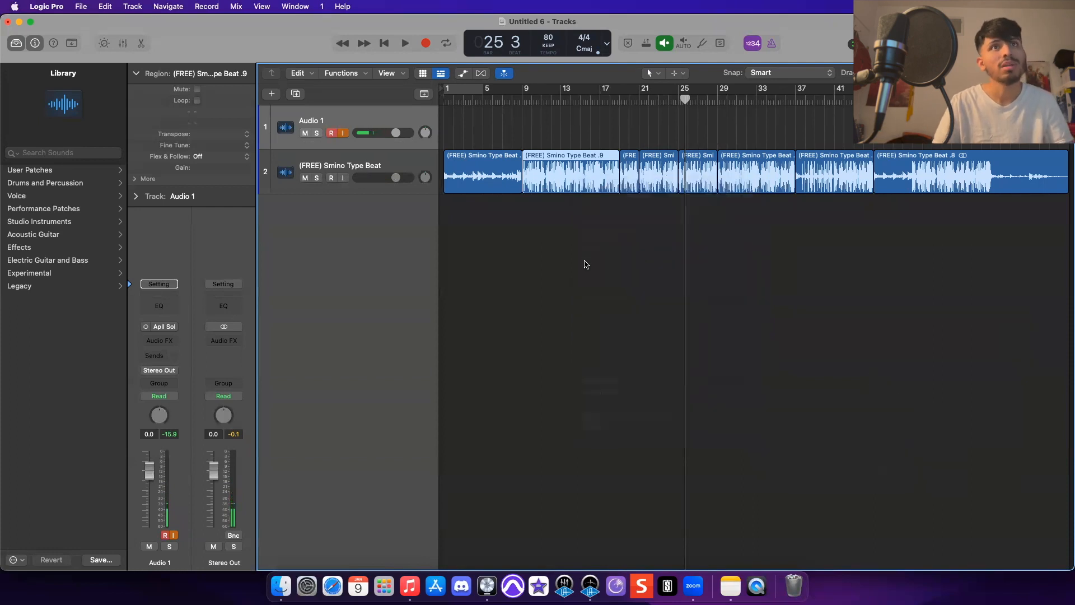
# - Return the playhead to bar 1 and switch Audio 1's input to No Input, then back to Input 1 (Apollo Solo)
pyautogui.click(450, 98)
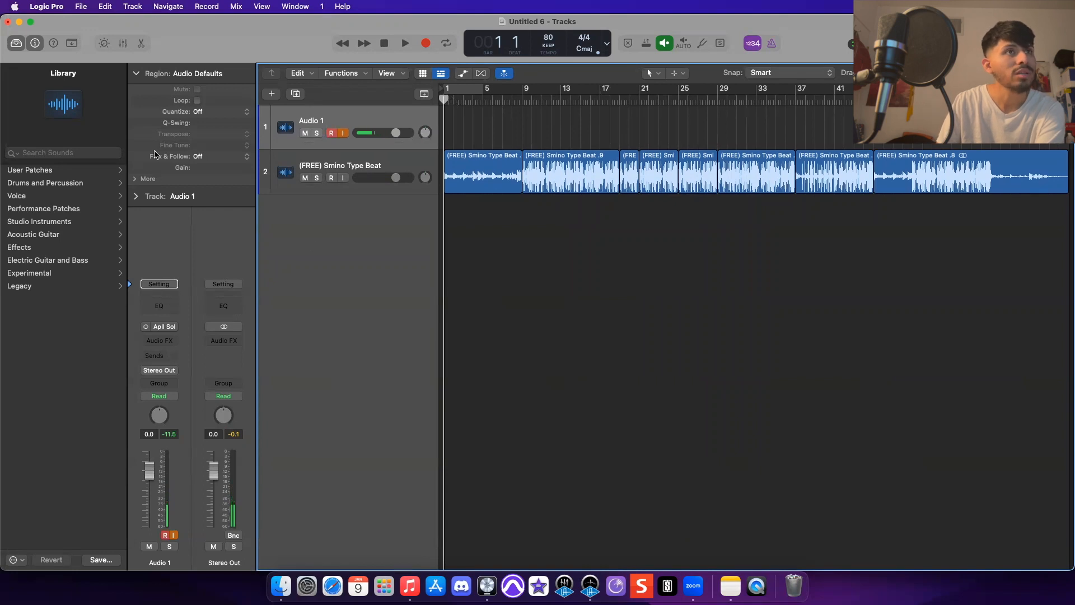
pyautogui.click(157, 327)
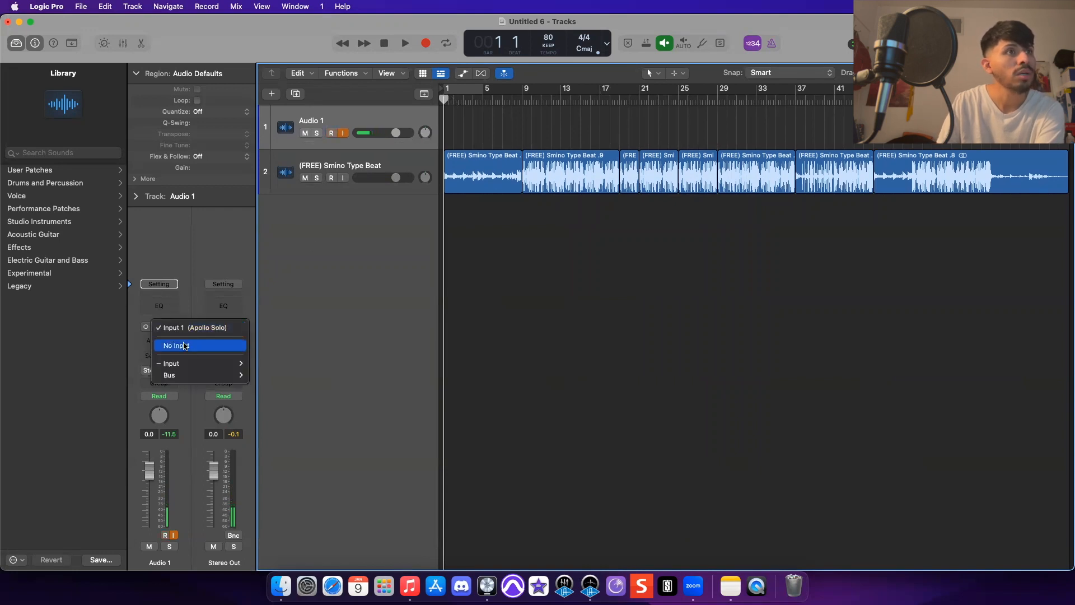
pyautogui.click(182, 346)
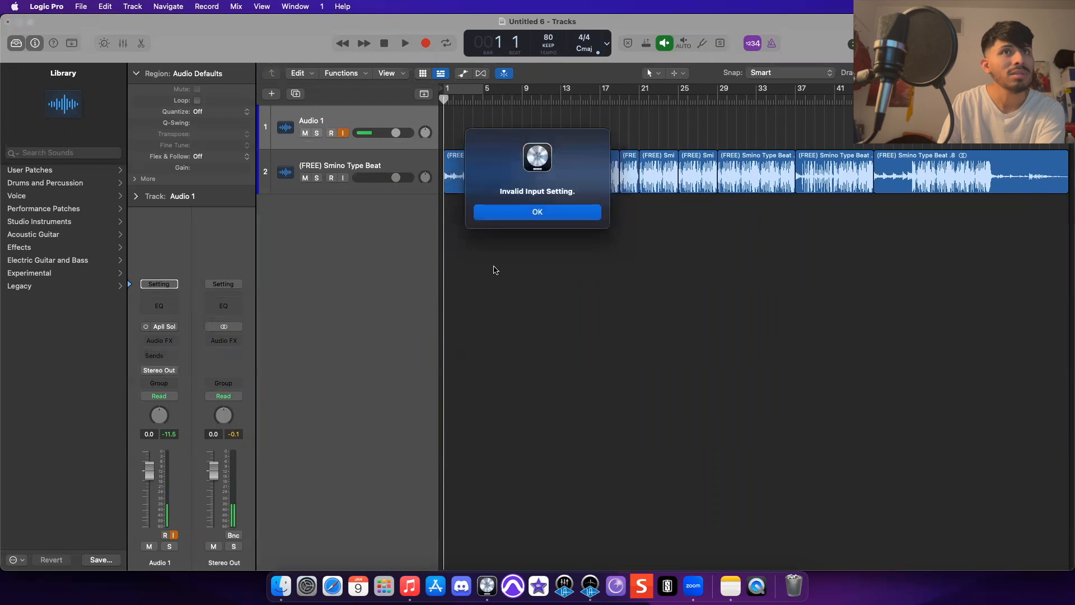
pyautogui.click(537, 212)
pyautogui.click(164, 328)
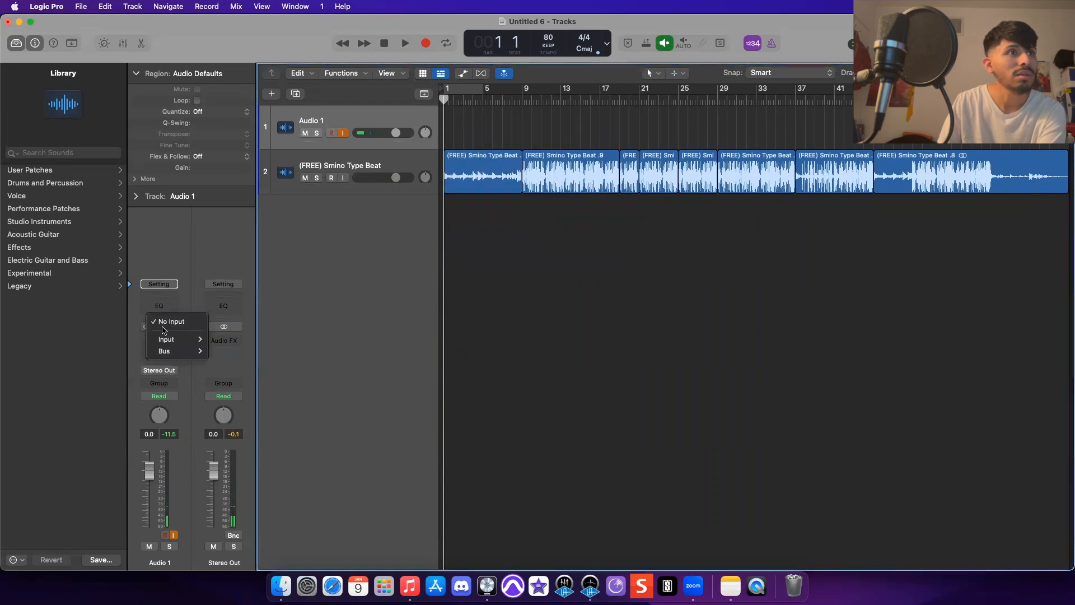
pyautogui.click(426, 364)
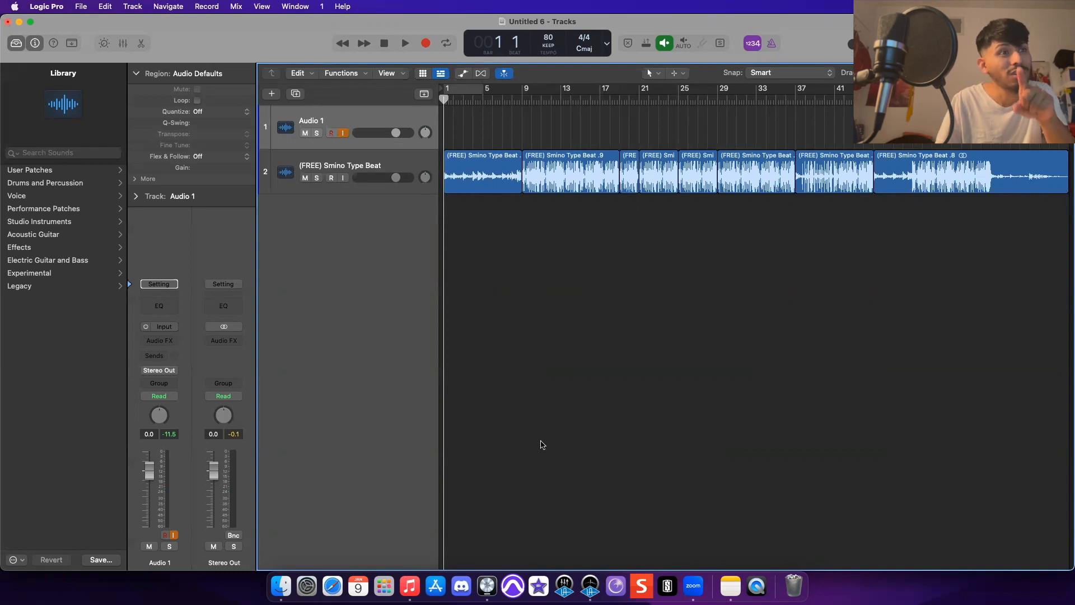
pyautogui.click(162, 331)
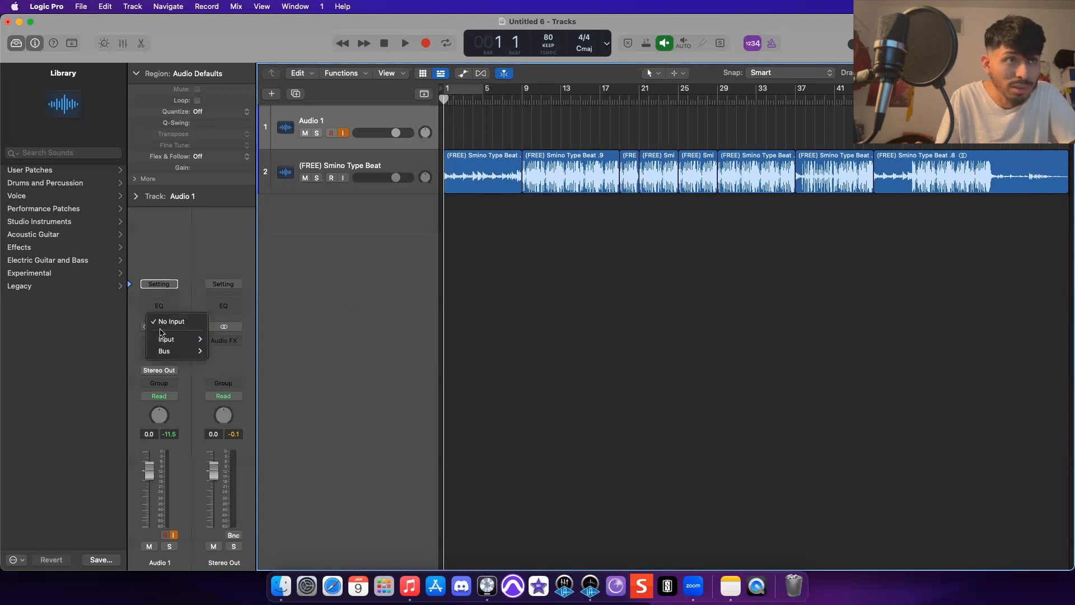
pyautogui.moveTo(170, 341)
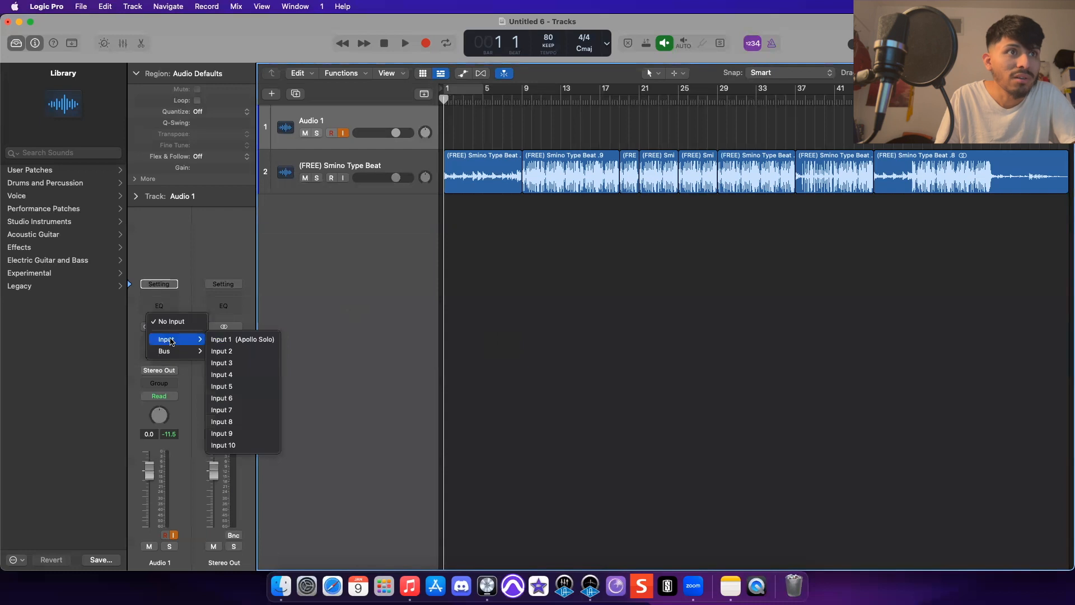
pyautogui.click(237, 339)
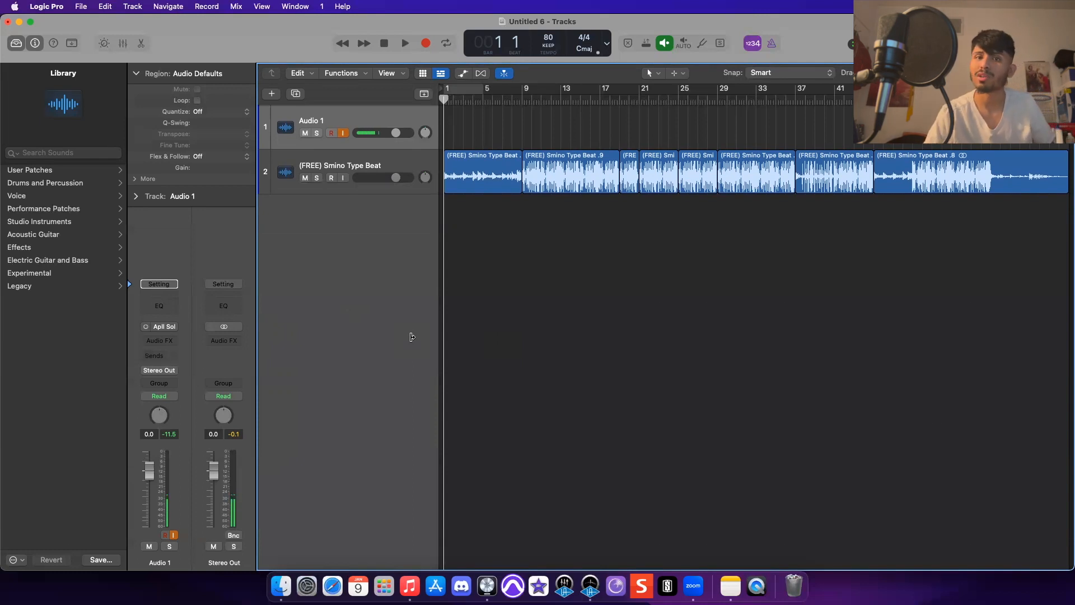
# - Record a short test take on Audio 1, then delete its region while keeping the audio file on disk
pyautogui.press('r')
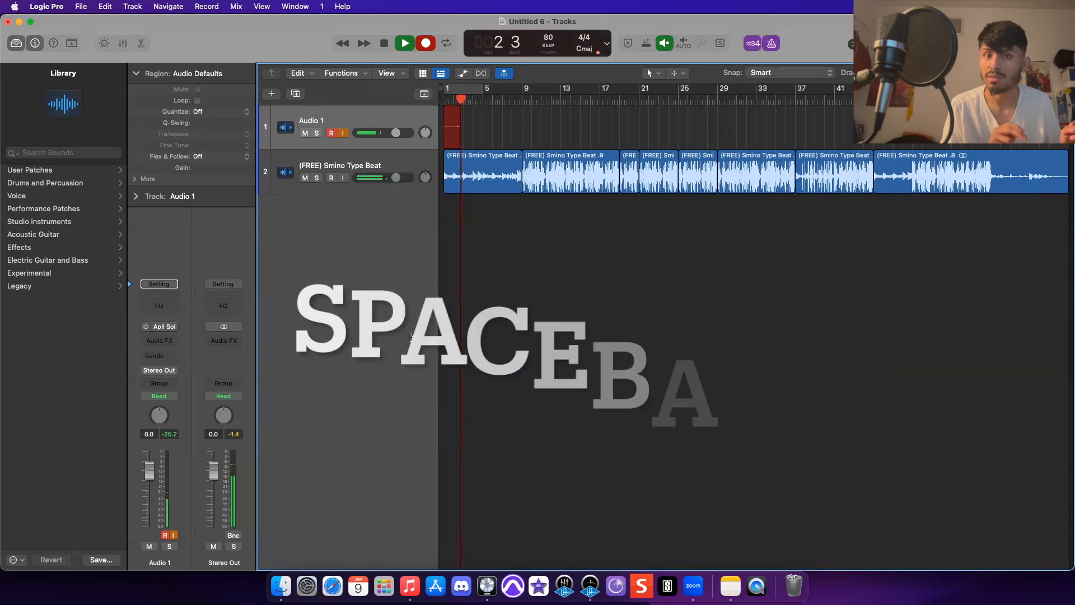
pyautogui.press('space')
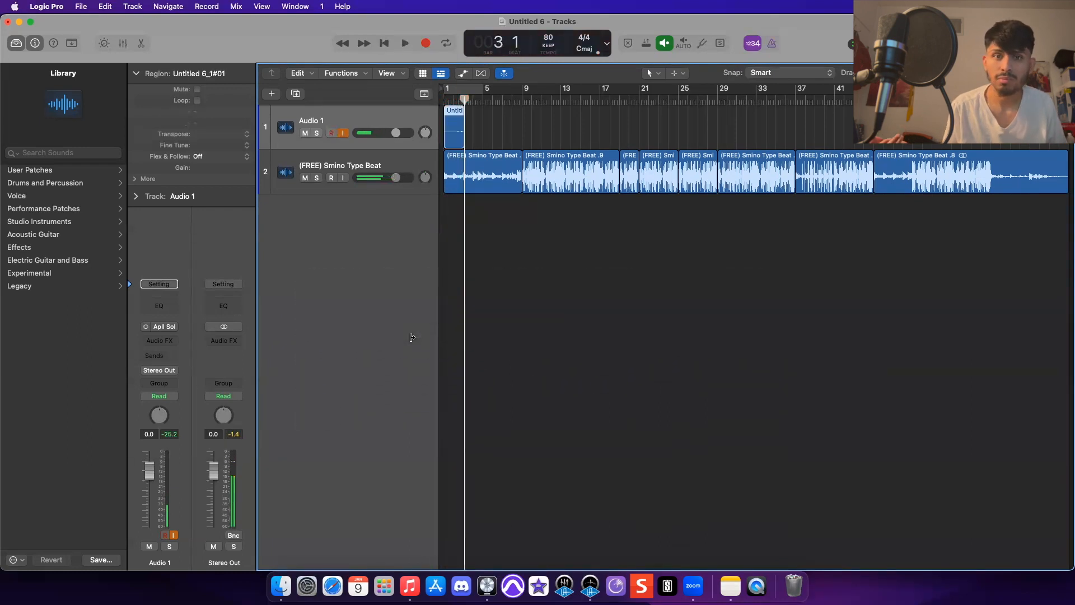
pyautogui.press('Delete')
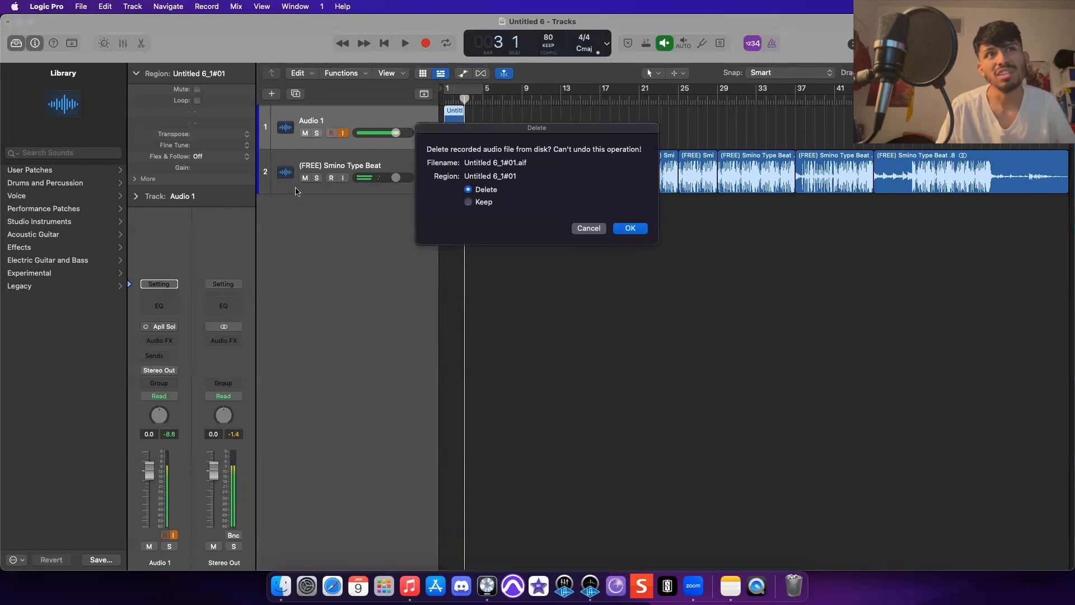
pyautogui.click(484, 189)
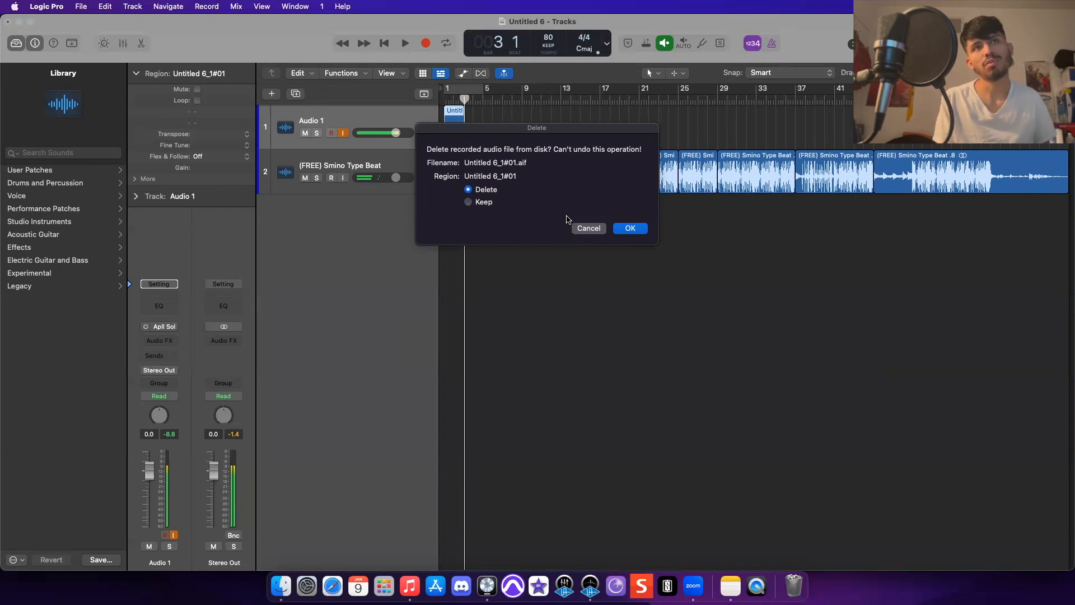
pyautogui.click(469, 202)
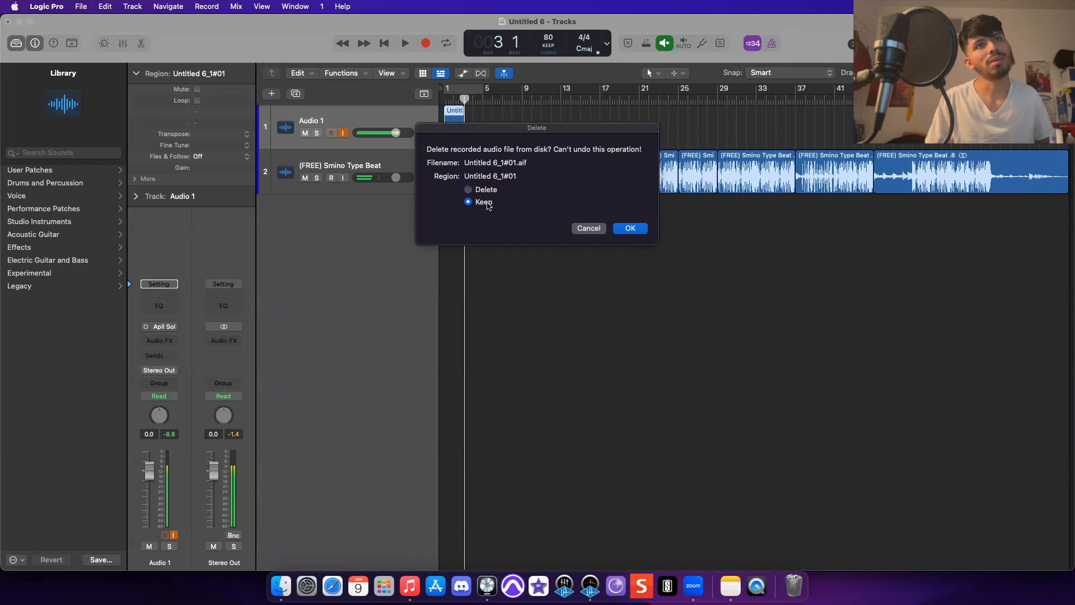
pyautogui.press('Return')
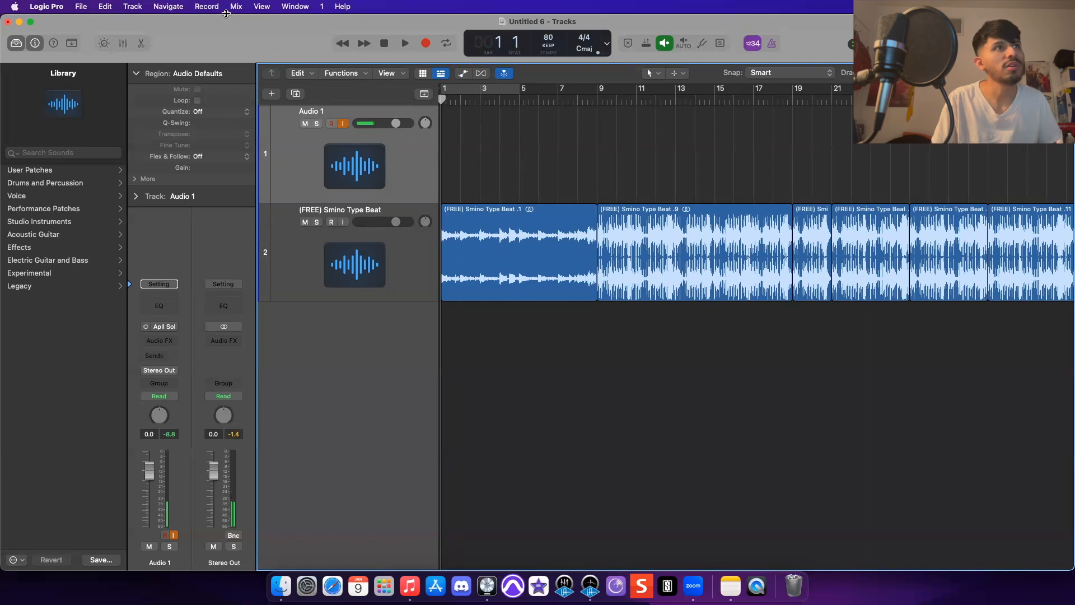
# - Open the Advanced preferences, toggle Enable Complete Features off and back on, and close Preferences
pyautogui.click(56, 7)
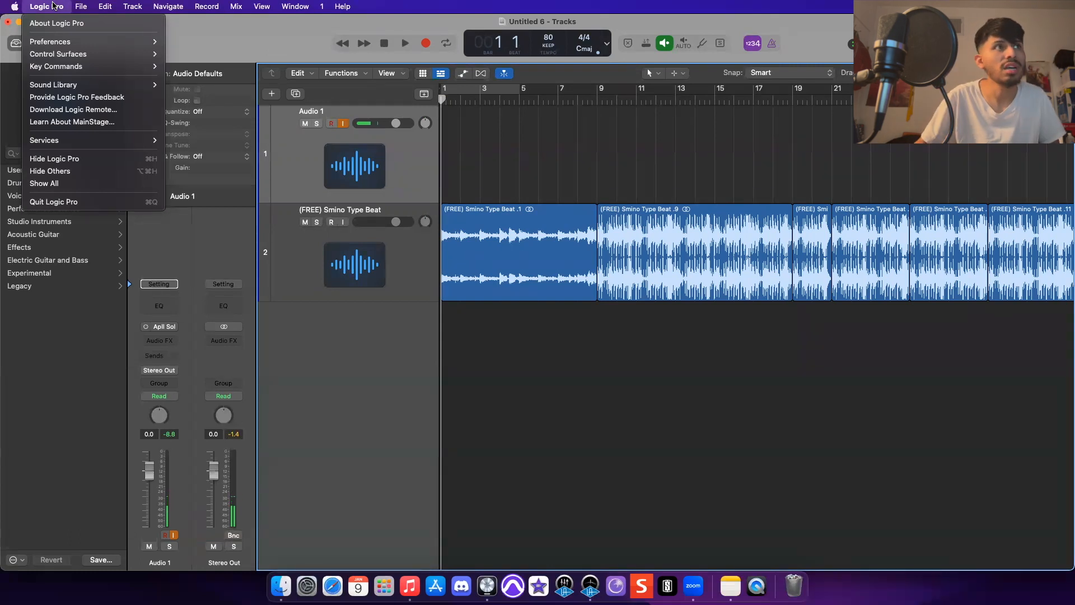
pyautogui.moveTo(95, 47)
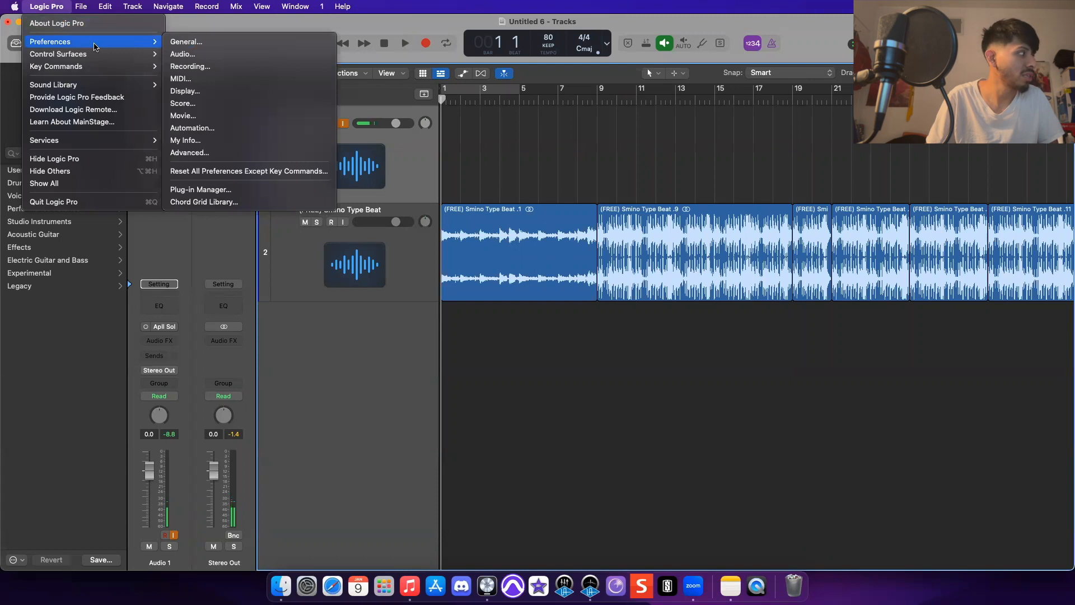
pyautogui.click(207, 43)
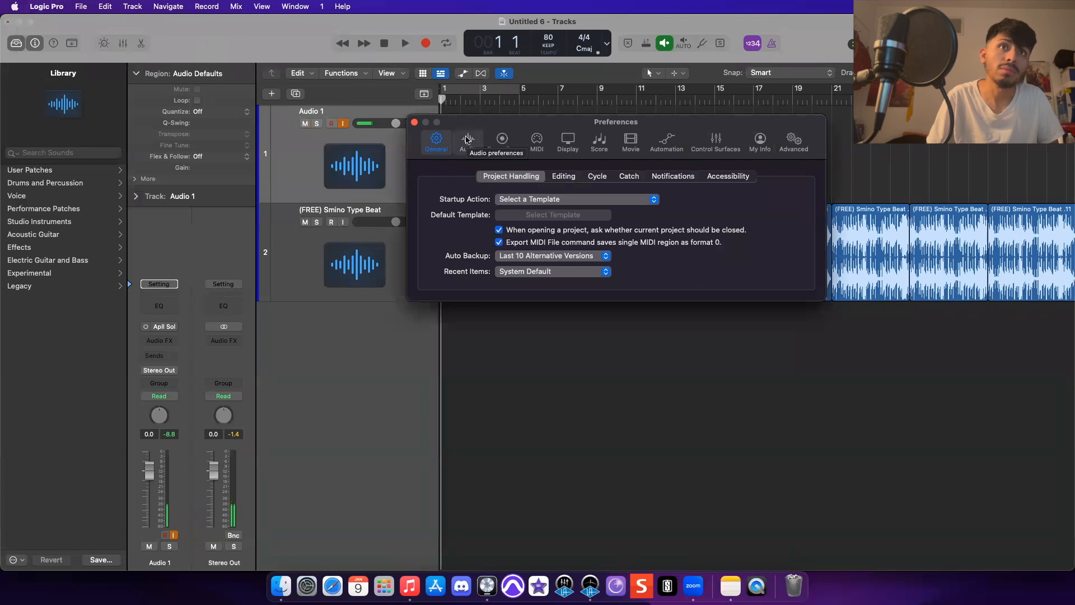
pyautogui.click(795, 140)
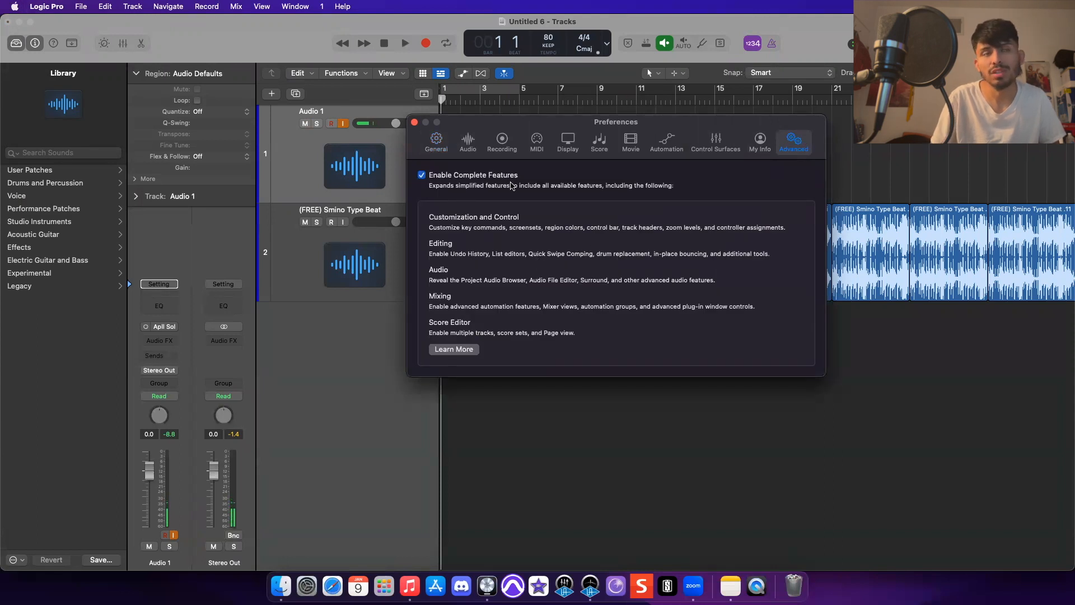
pyautogui.click(423, 175)
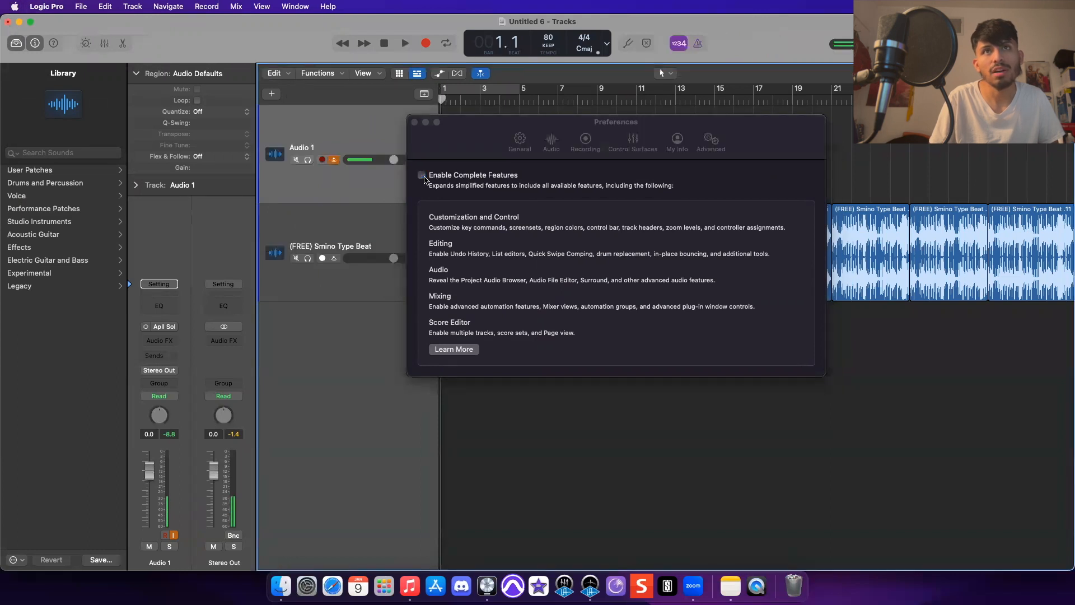
pyautogui.click(423, 175)
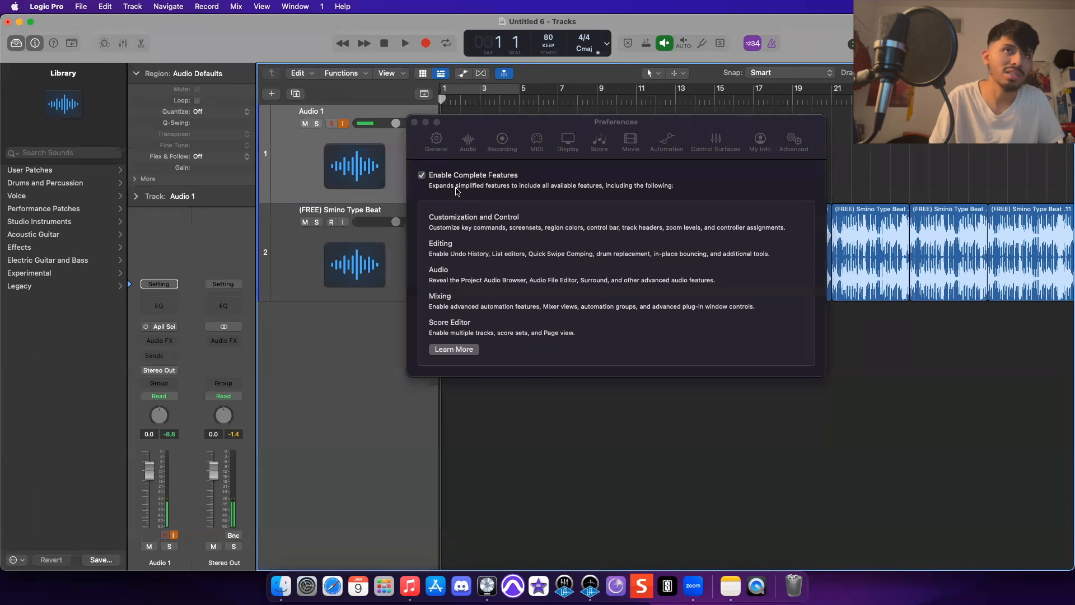
pyautogui.click(414, 122)
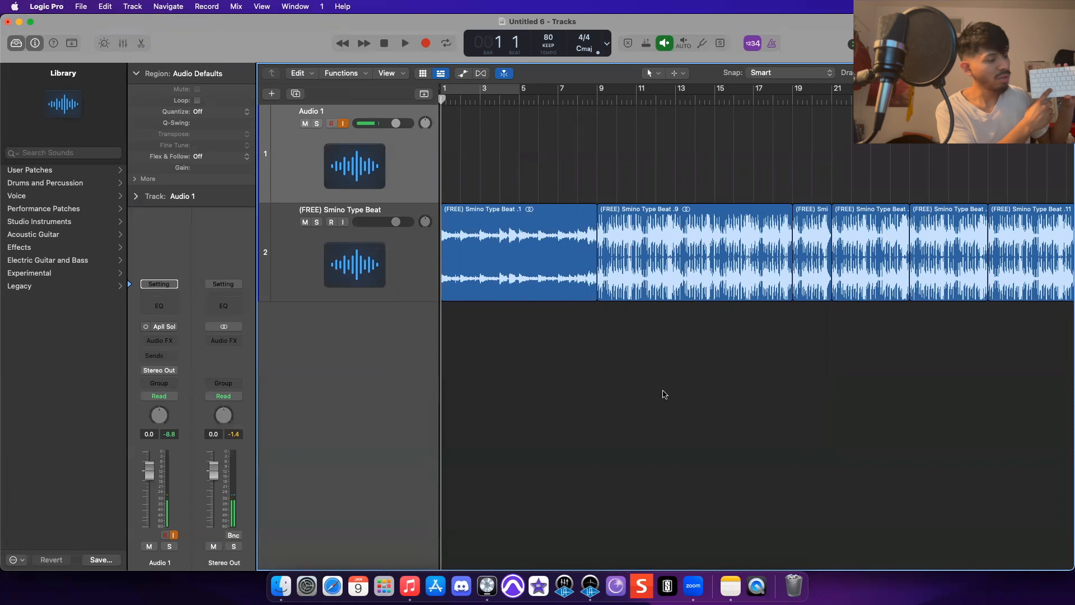
# - Show and hide the Mixer, then show and hide the Smart Controls
pyautogui.press('x')
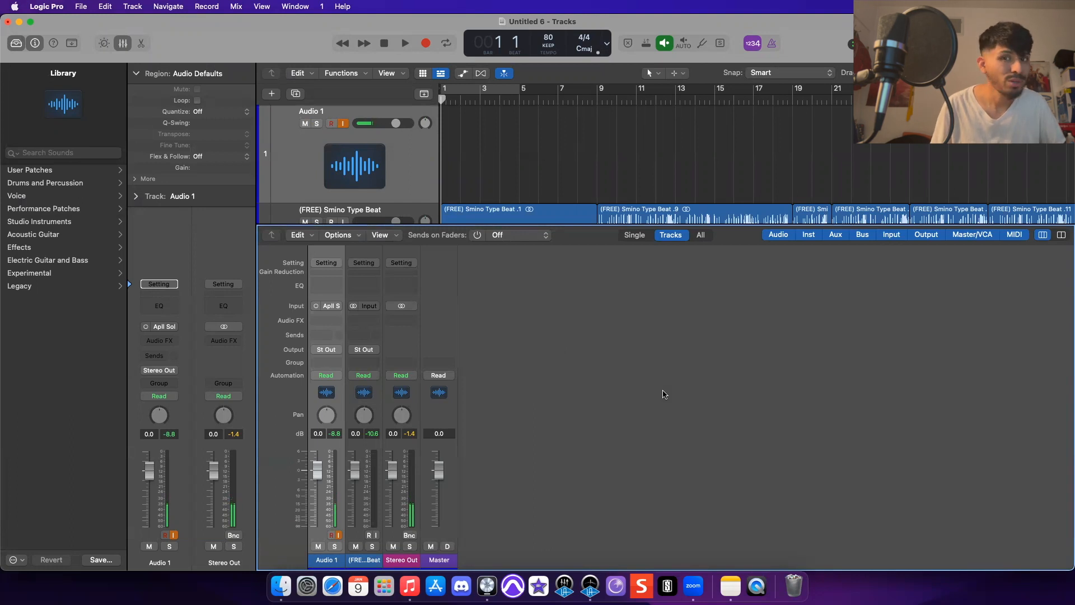
pyautogui.press('x')
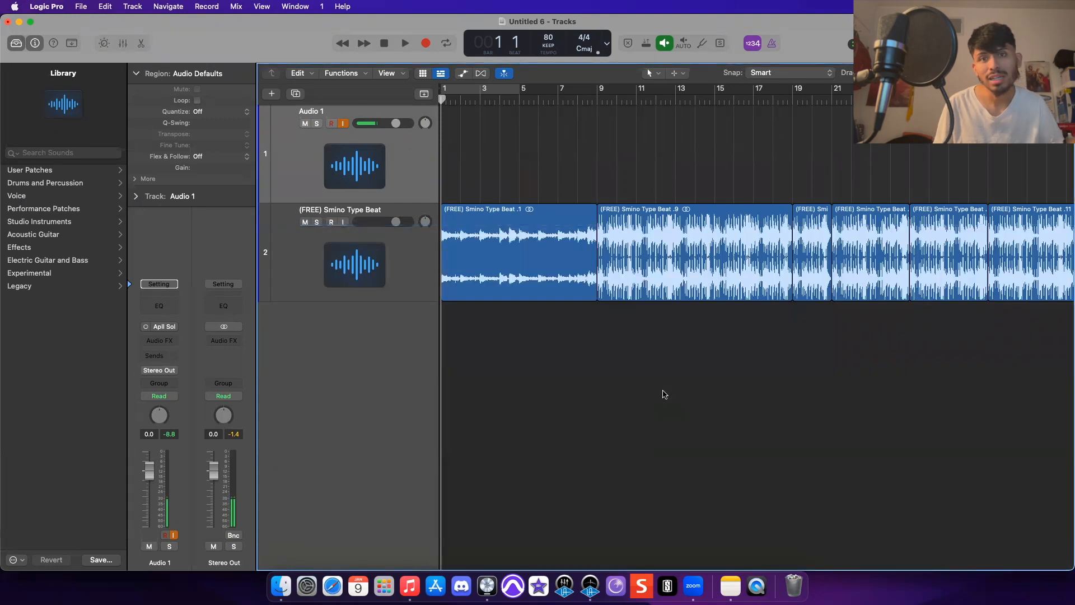
pyautogui.press('b')
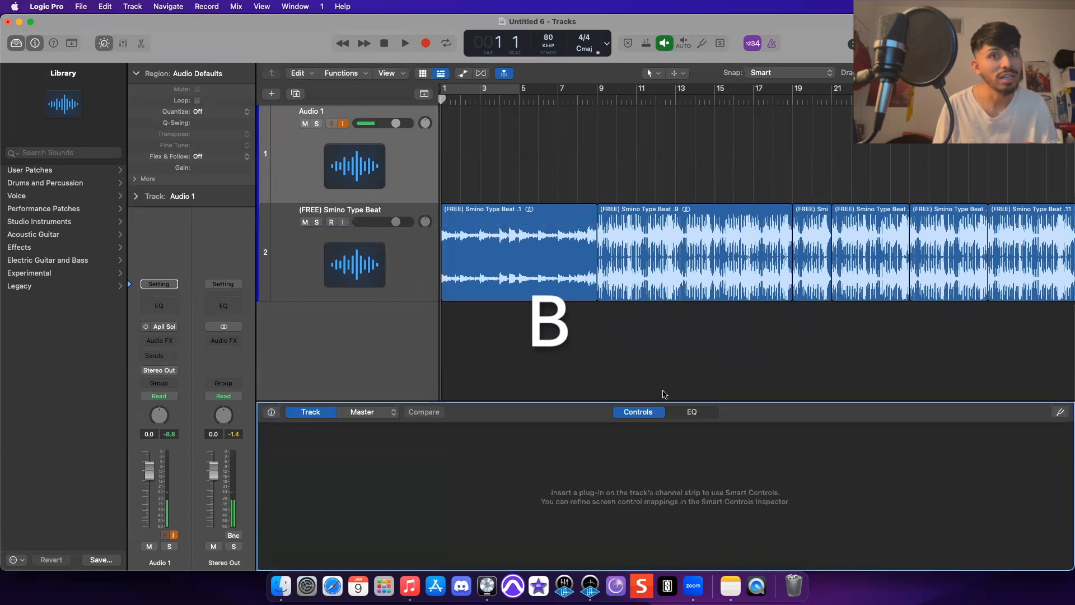
pyautogui.press('b')
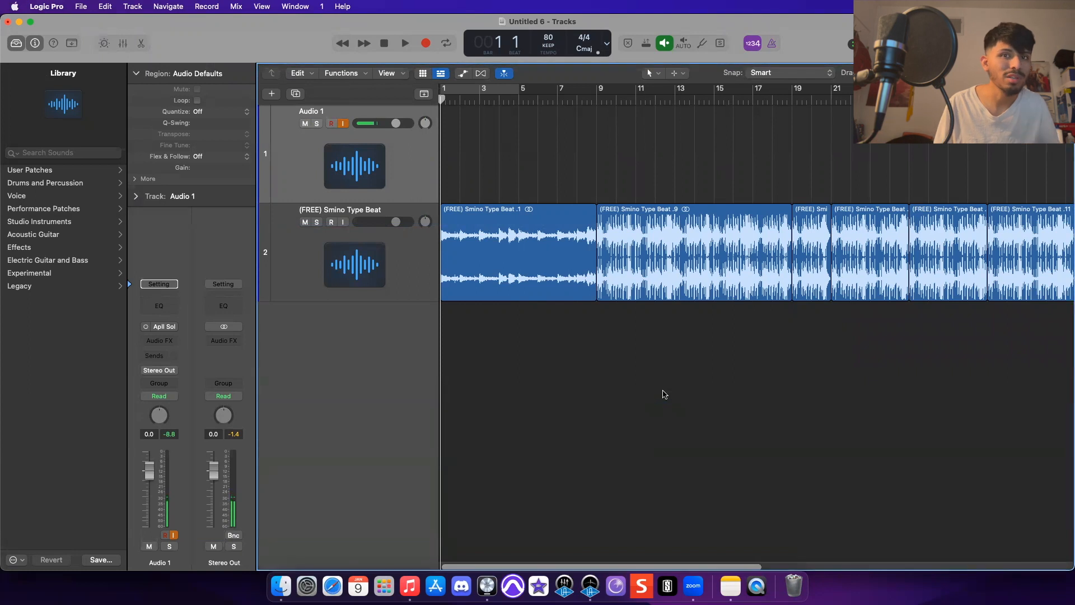
# - Open and close Audio 1's Channel EQ twice, then remove the Channel EQ plug-in from its effect slot
pyautogui.click(153, 304)
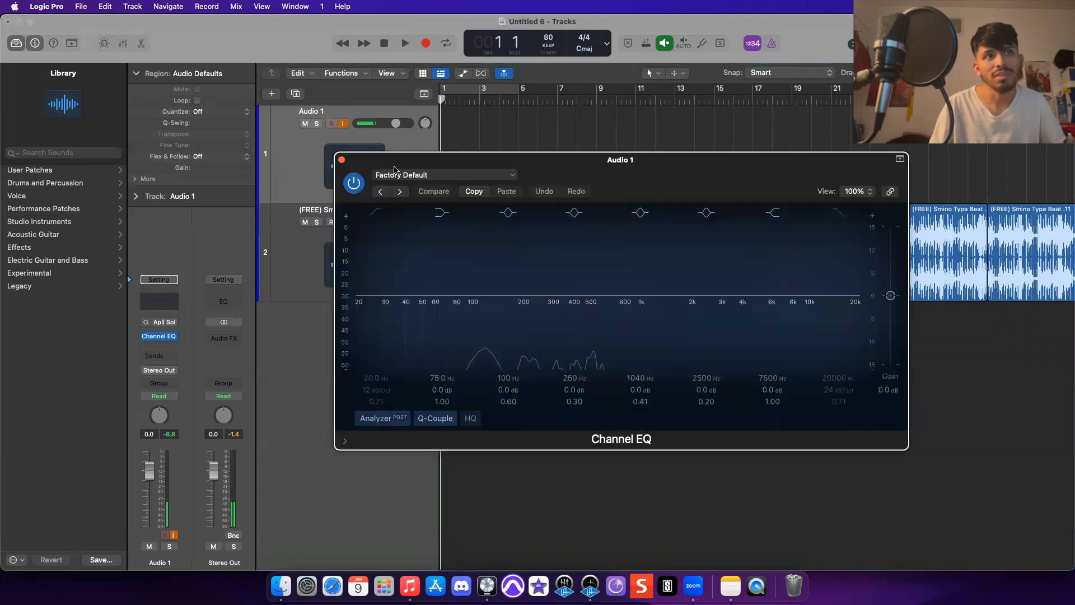
pyautogui.click(342, 161)
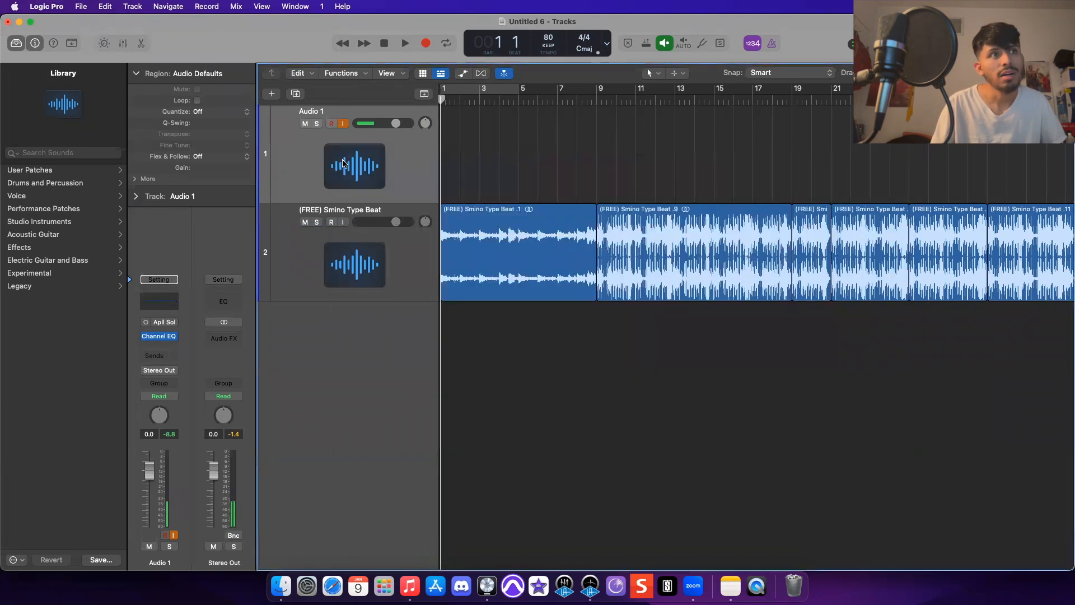
pyautogui.click(168, 302)
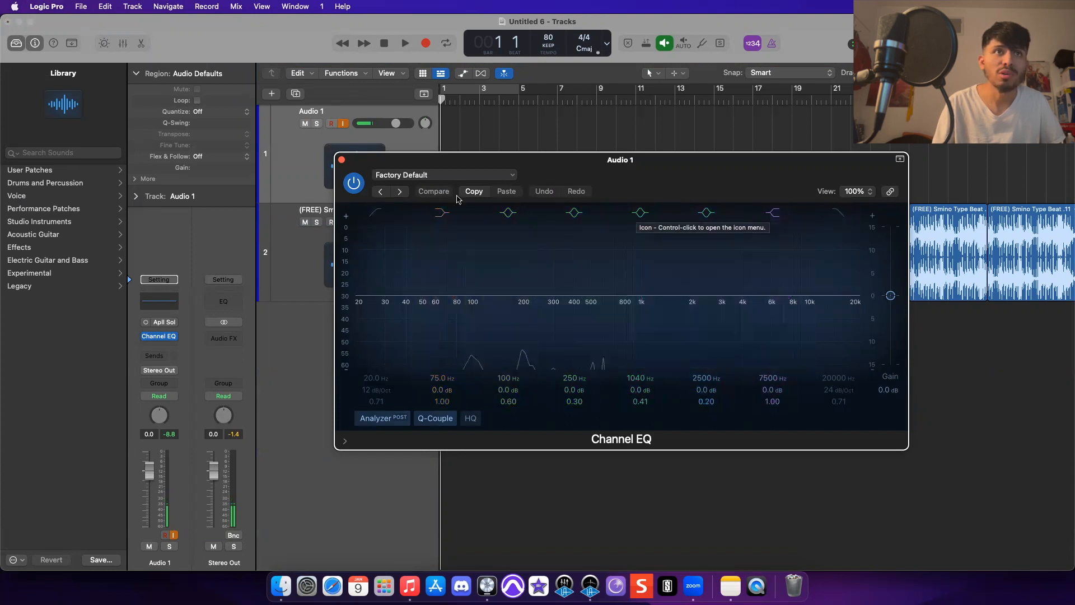
pyautogui.click(342, 160)
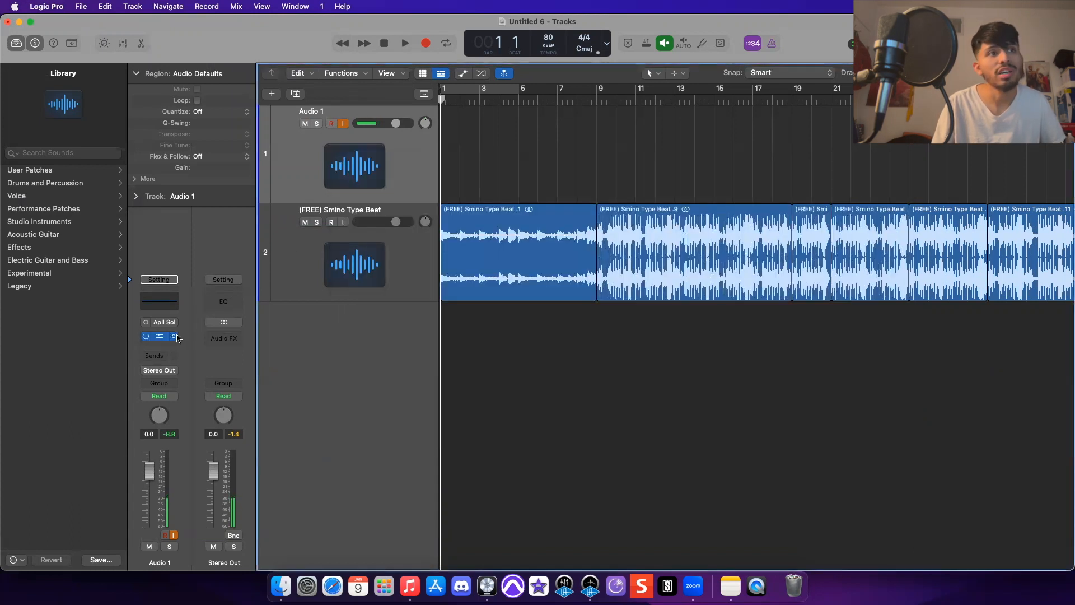
pyautogui.click(175, 336)
pyautogui.moveTo(198, 340)
pyautogui.click(197, 293)
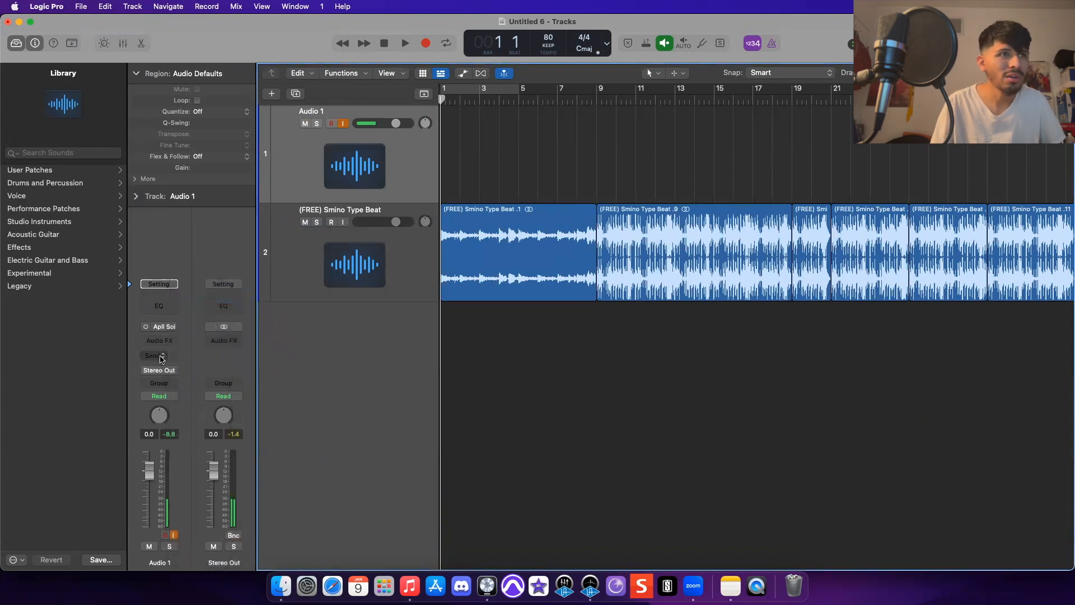
# - Insert a Channel EQ on Audio 1, raising the low cut to about 190 Hz and enabling the high cut
pyautogui.click(156, 359)
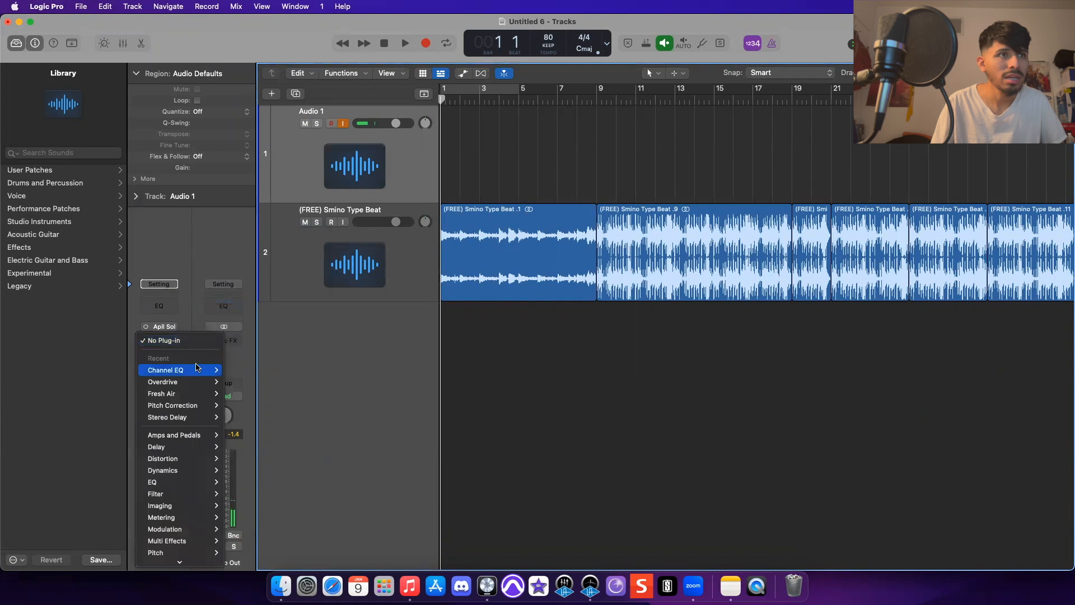
pyautogui.click(238, 372)
pyautogui.click(159, 305)
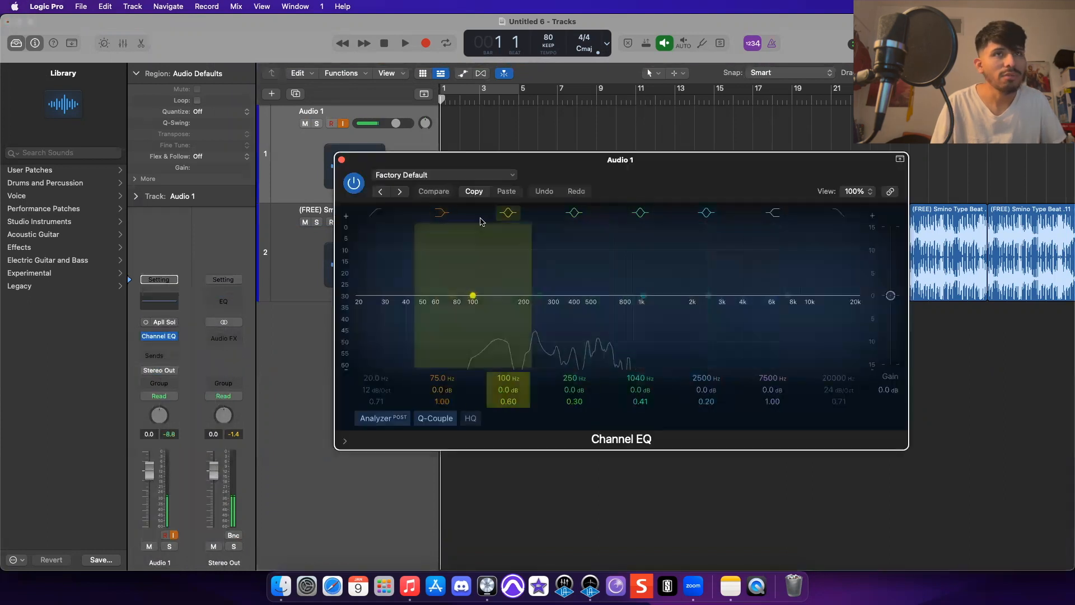
pyautogui.moveTo(376, 390); pyautogui.dragTo(519, 338)
pyautogui.click(839, 215)
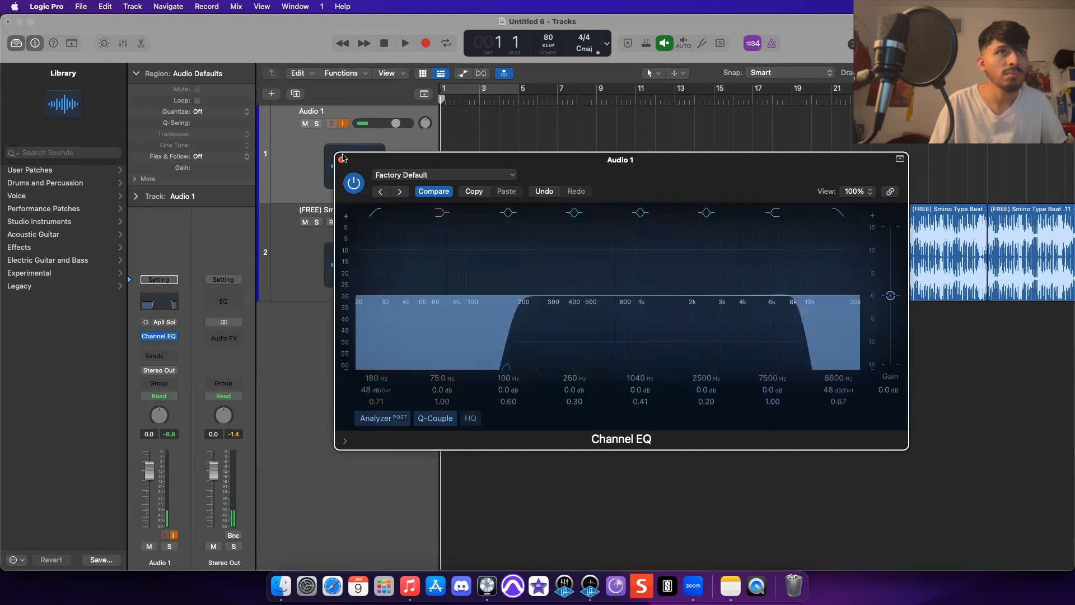
pyautogui.click(341, 159)
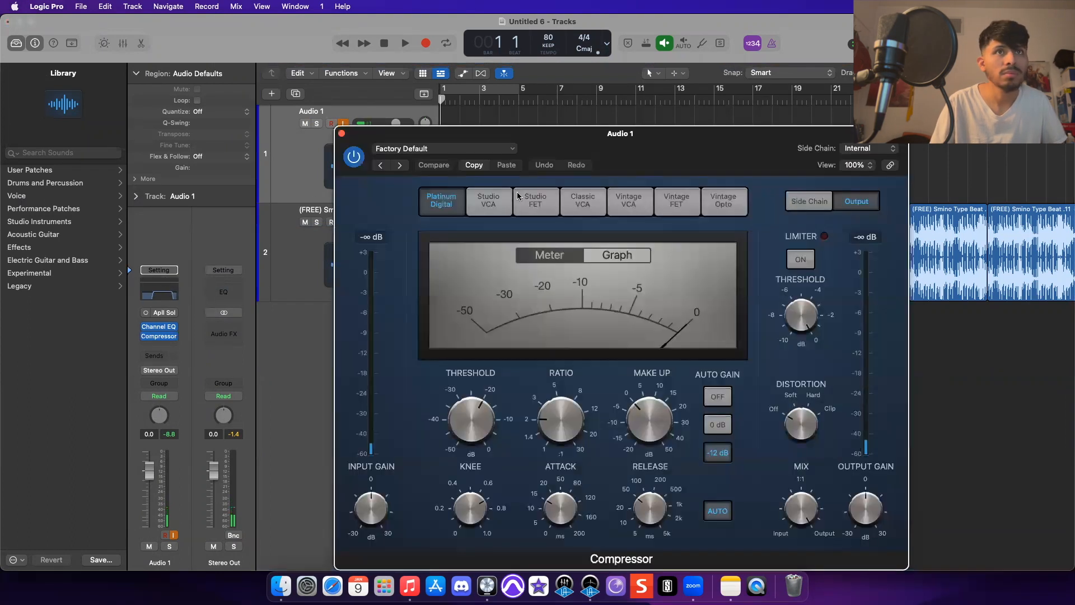
# - Insert a Compressor on Audio 1 after the Channel EQ
pyautogui.click(535, 200)
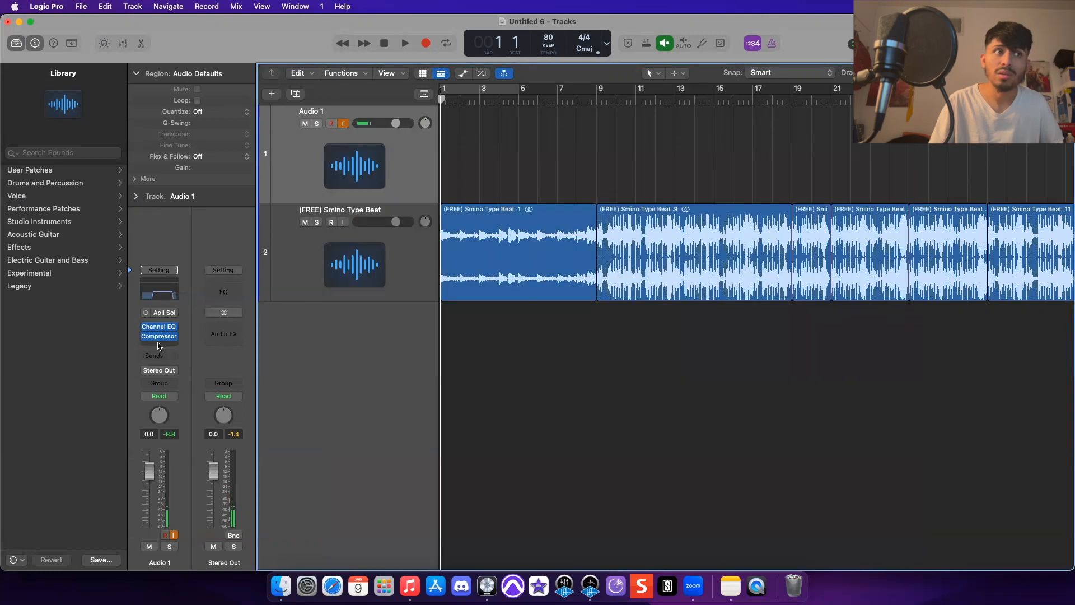
pyautogui.click(159, 336)
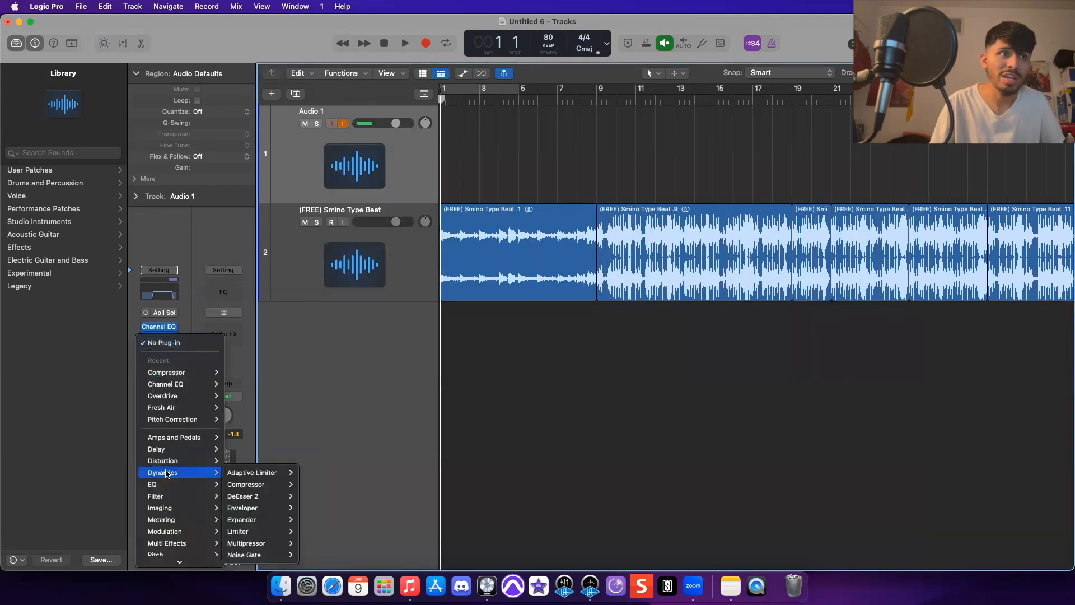
pyautogui.scroll(-2, 177, 538)
pyautogui.press('Escape')
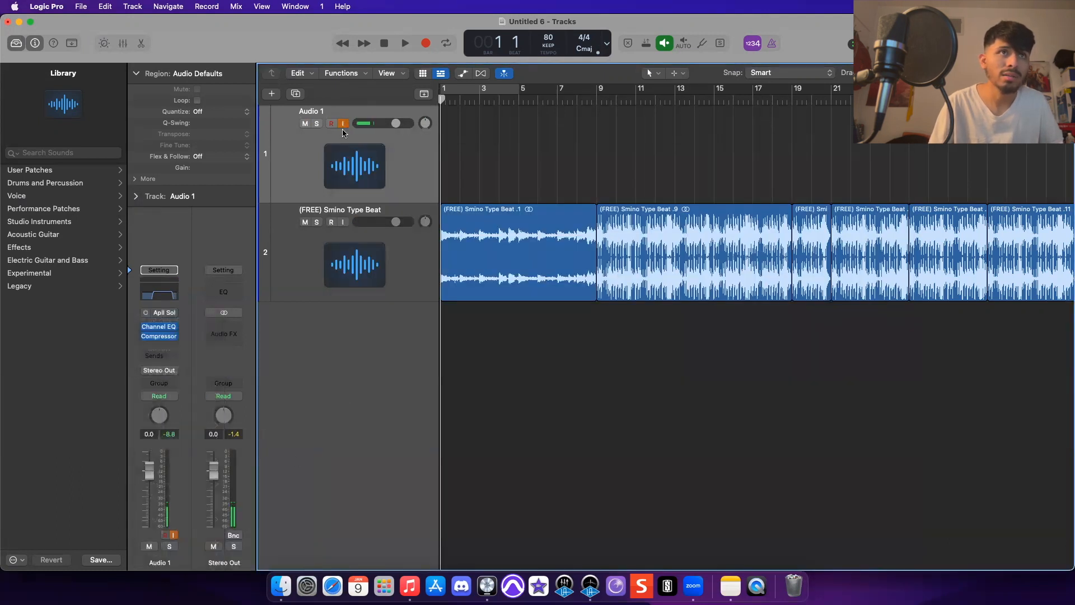
# - Insert a Mono->Stereo SilverVerb reverb in the next effect slot of Audio 1
pyautogui.click(159, 345)
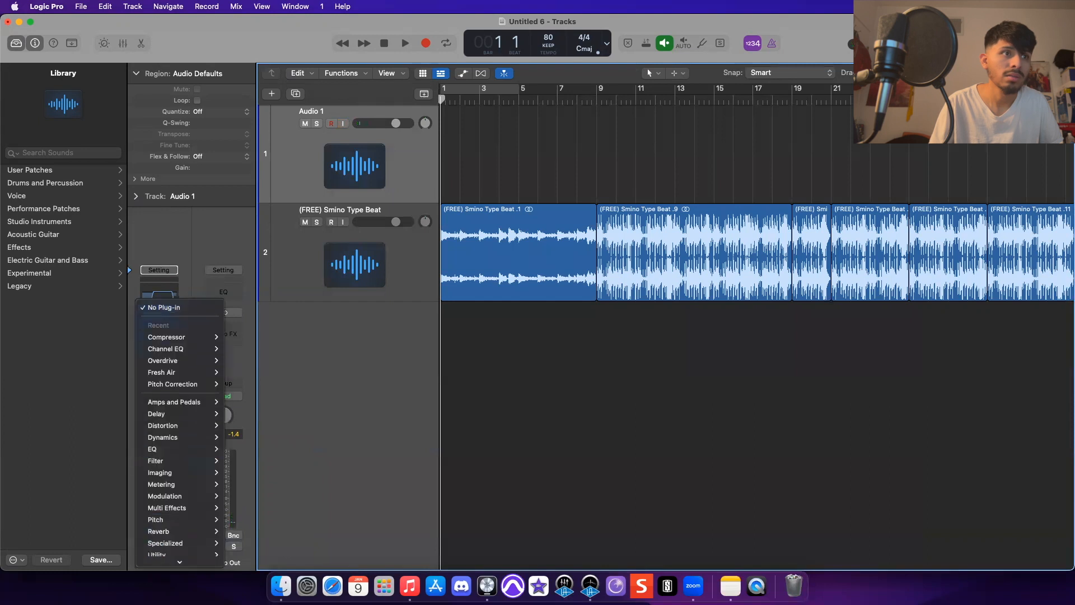
pyautogui.moveTo(173, 541)
pyautogui.moveTo(177, 517)
pyautogui.moveTo(252, 541)
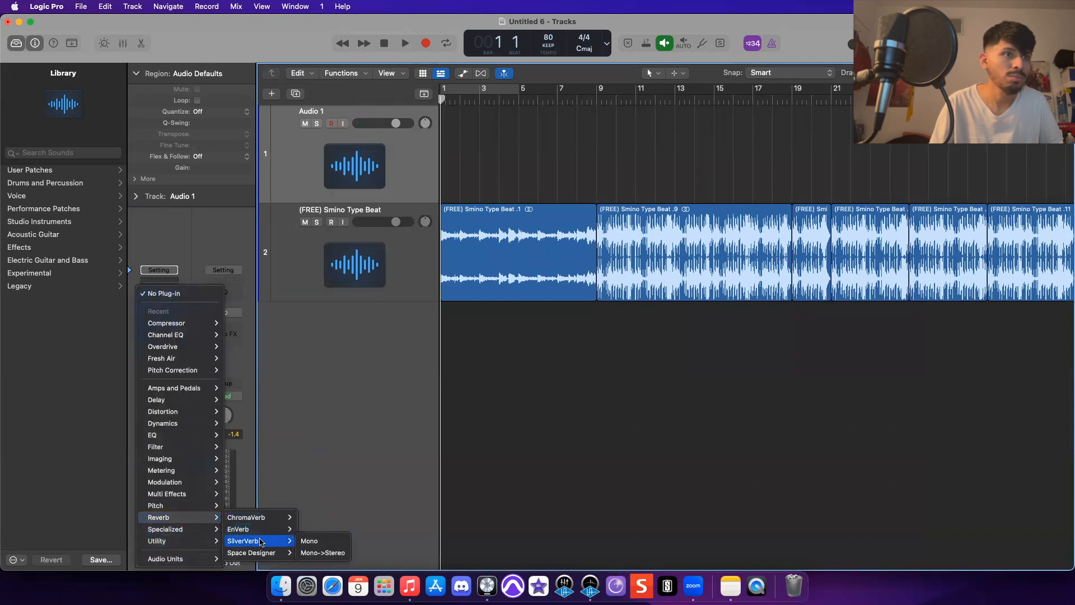
pyautogui.click(314, 554)
pyautogui.moveTo(707, 286); pyautogui.dragTo(704, 263)
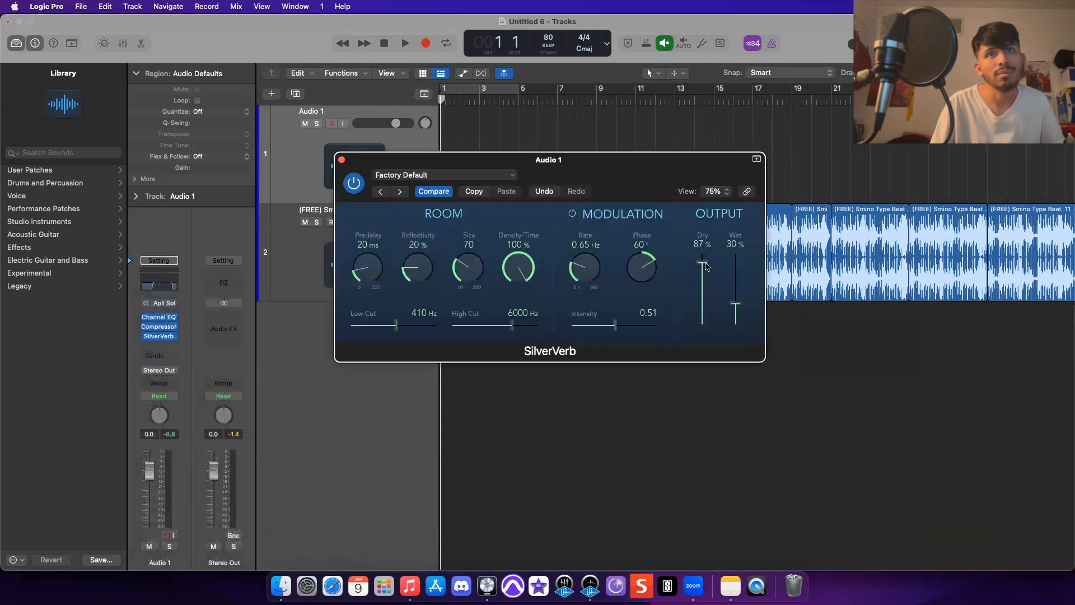
# - Turn on Audio 1's input monitoring and set the SilverVerb output to 0% dry and 100% wet
pyautogui.click(343, 124)
pyautogui.scroll(1, 649, 262)
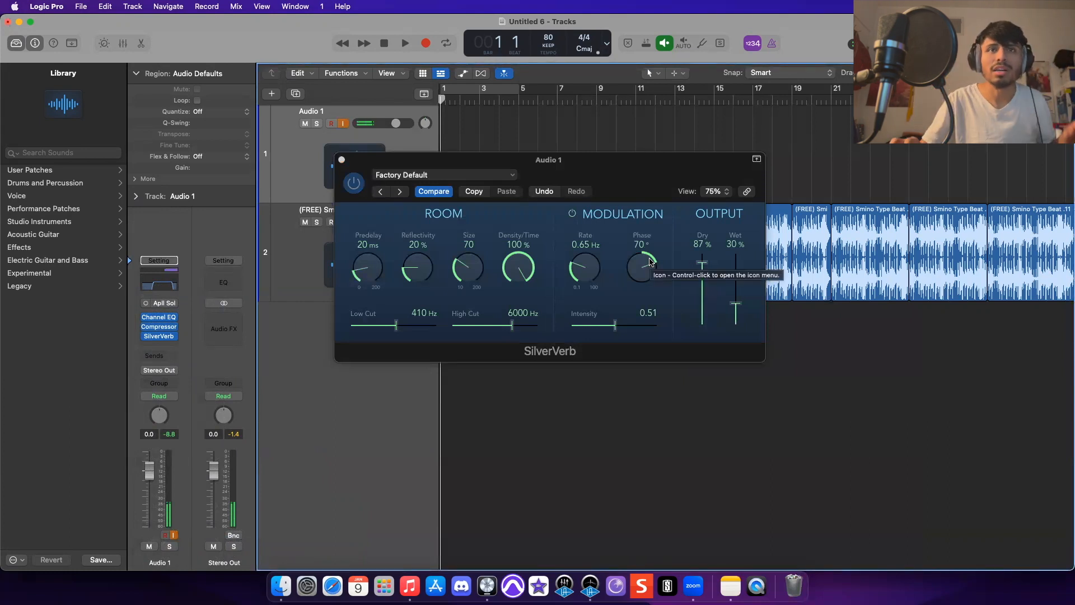
pyautogui.moveTo(703, 262); pyautogui.dragTo(705, 257)
pyautogui.moveTo(733, 304); pyautogui.dragTo(733, 310)
pyautogui.moveTo(699, 254); pyautogui.dragTo(717, 311)
pyautogui.moveTo(737, 313); pyautogui.dragTo(737, 253)
pyautogui.moveTo(706, 309); pyautogui.dragTo(704, 332)
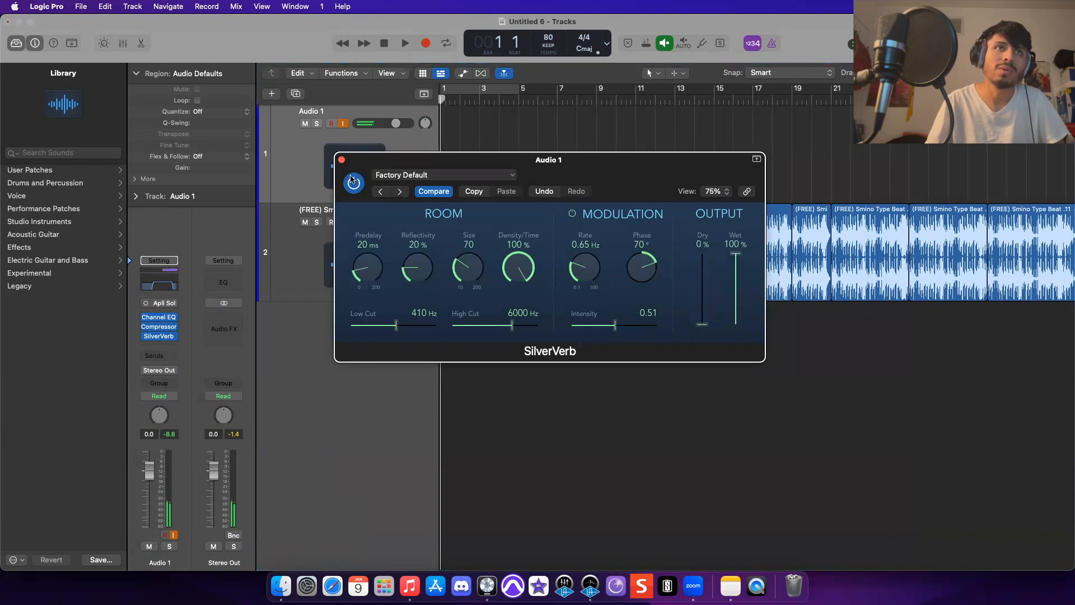
pyautogui.click(342, 160)
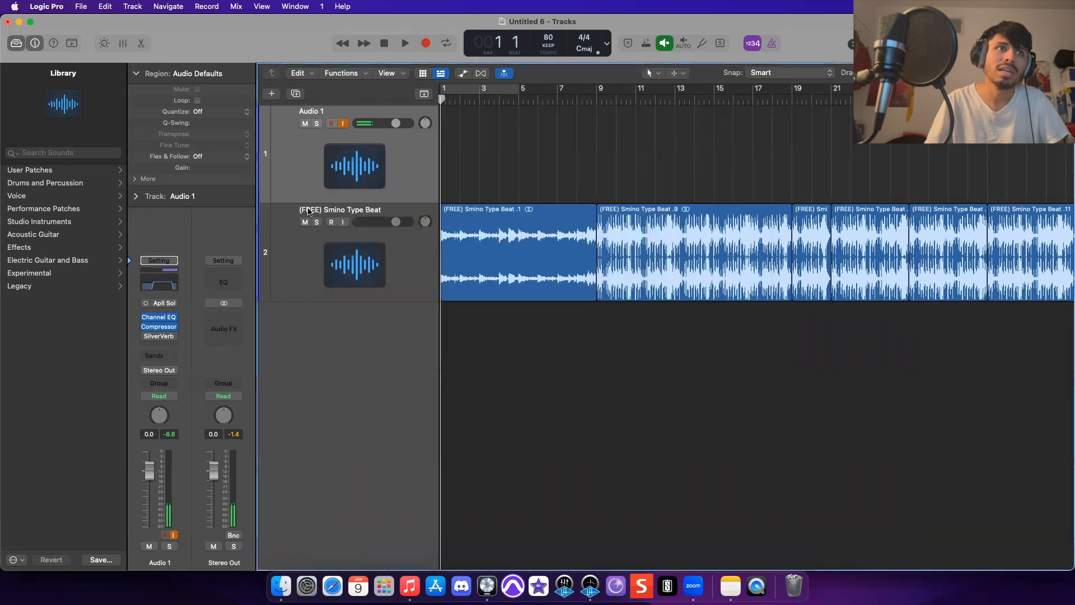
# - Turn off Audio 1's input monitoring and remove the SilverVerb plug-in
pyautogui.click(343, 124)
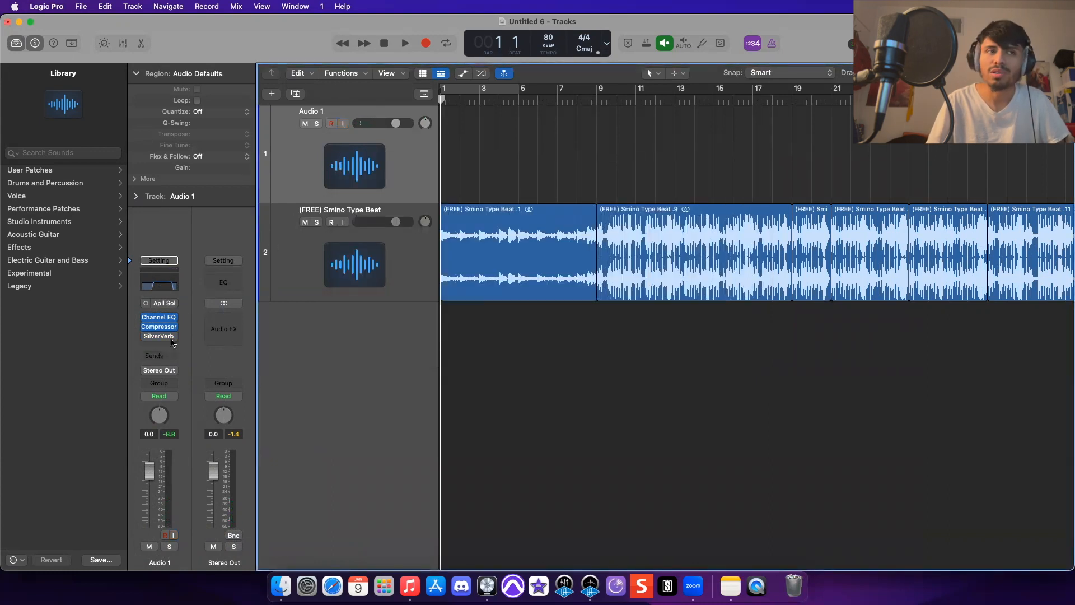
pyautogui.click(171, 343)
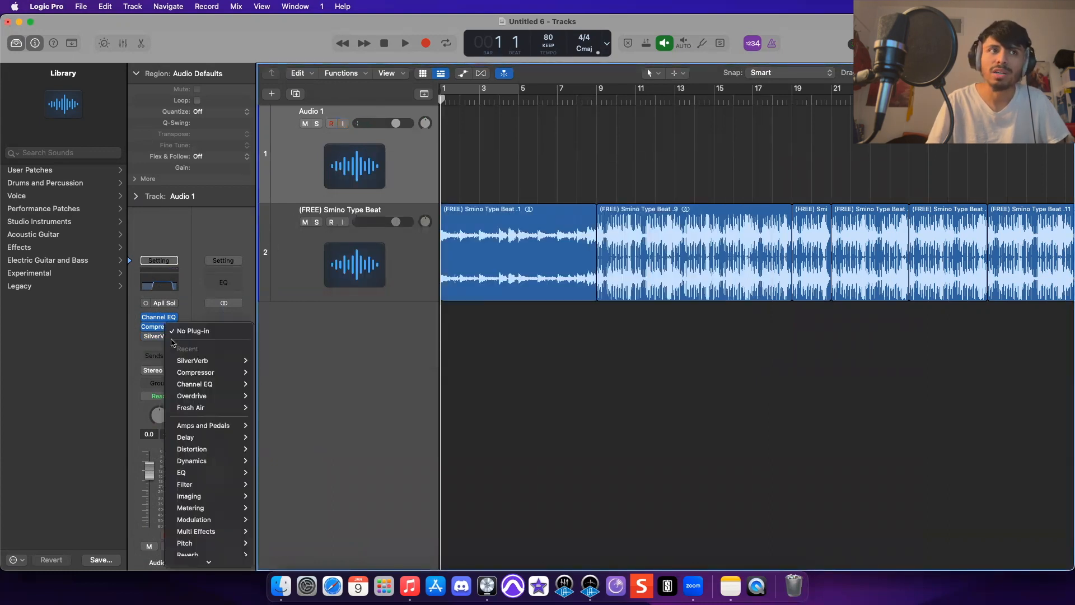
pyautogui.click(202, 332)
pyautogui.click(165, 336)
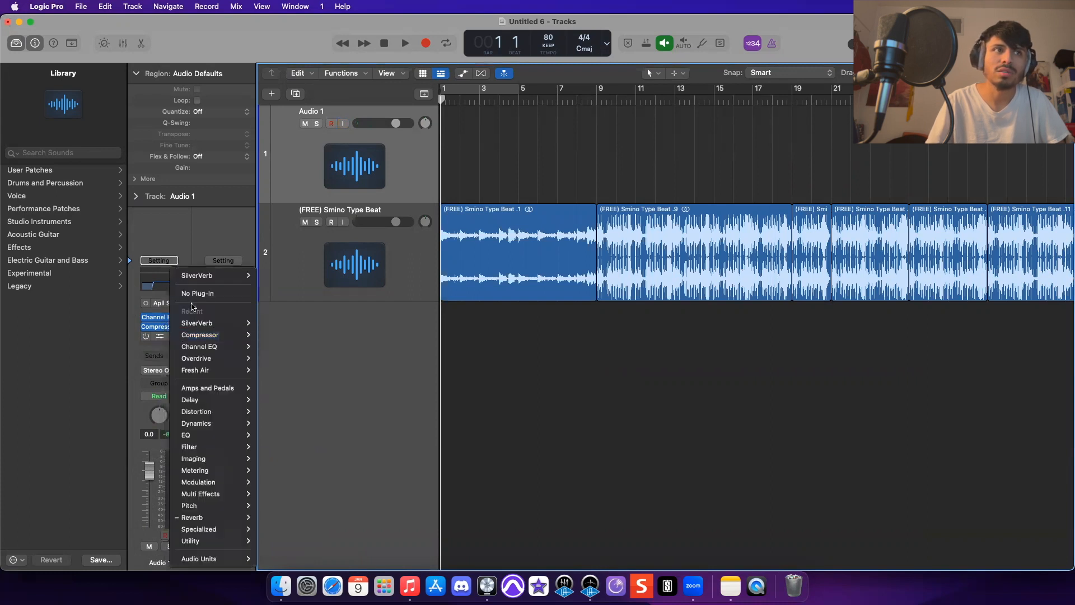
pyautogui.click(197, 296)
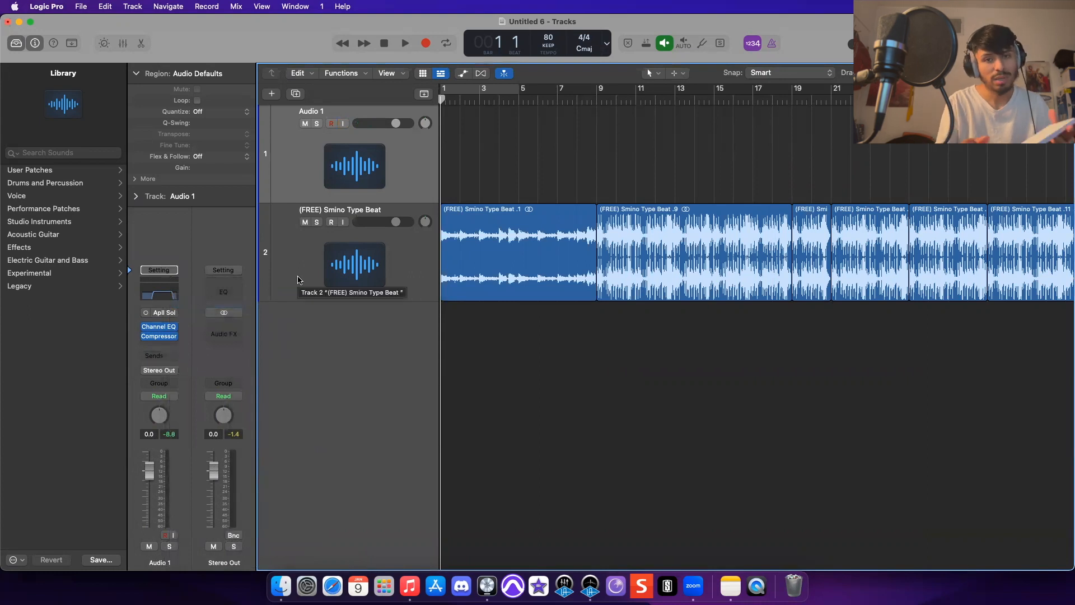
# - Create a new audio track with the same settings as Audio 1, then reselect Audio 1
pyautogui.press('super+d')
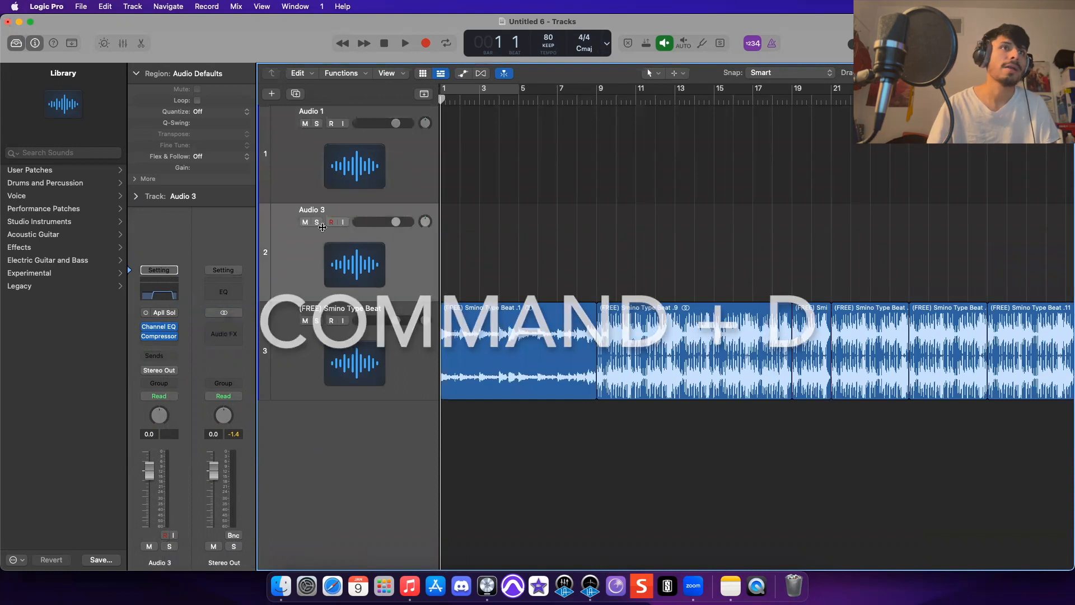
pyautogui.click(370, 168)
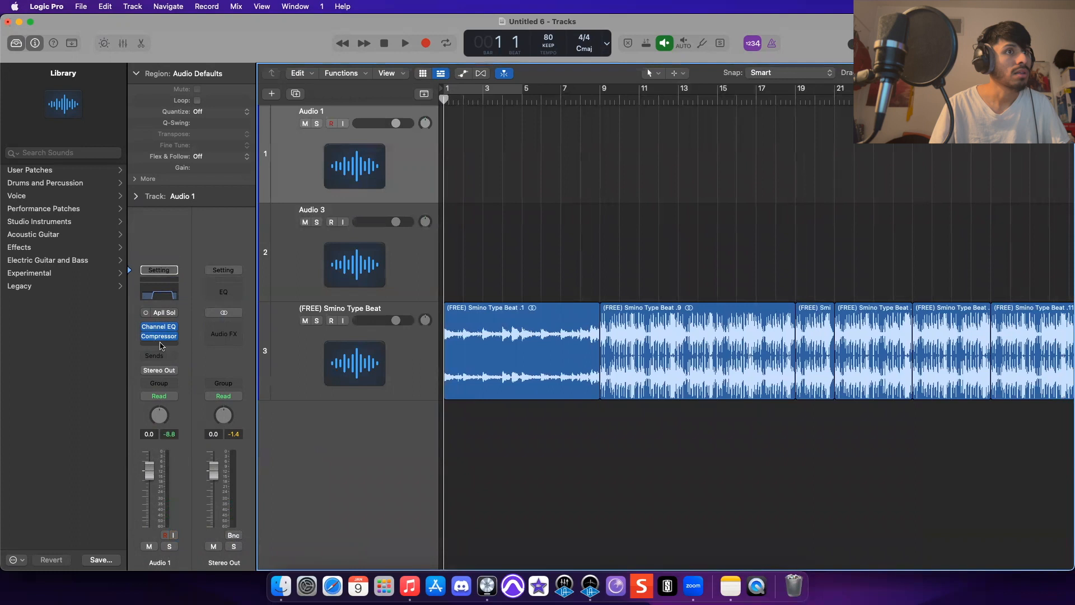
pyautogui.click(338, 250)
pyautogui.click(343, 166)
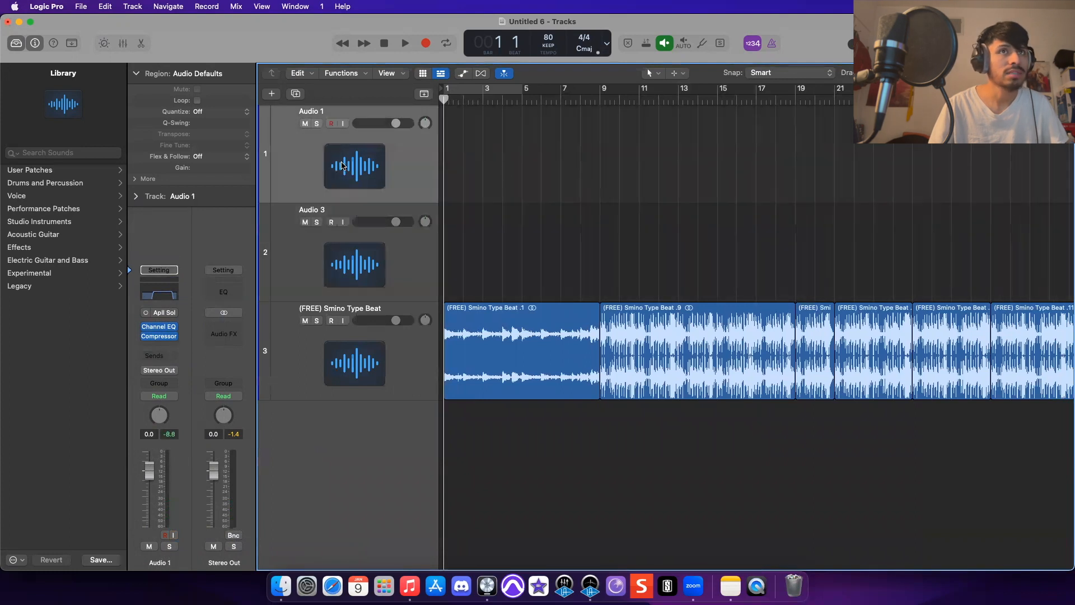
# - Record a short take on Audio 1 starting from bar 9, then stop recording
pyautogui.press('space')
pyautogui.click(600, 101)
pyautogui.press('r')
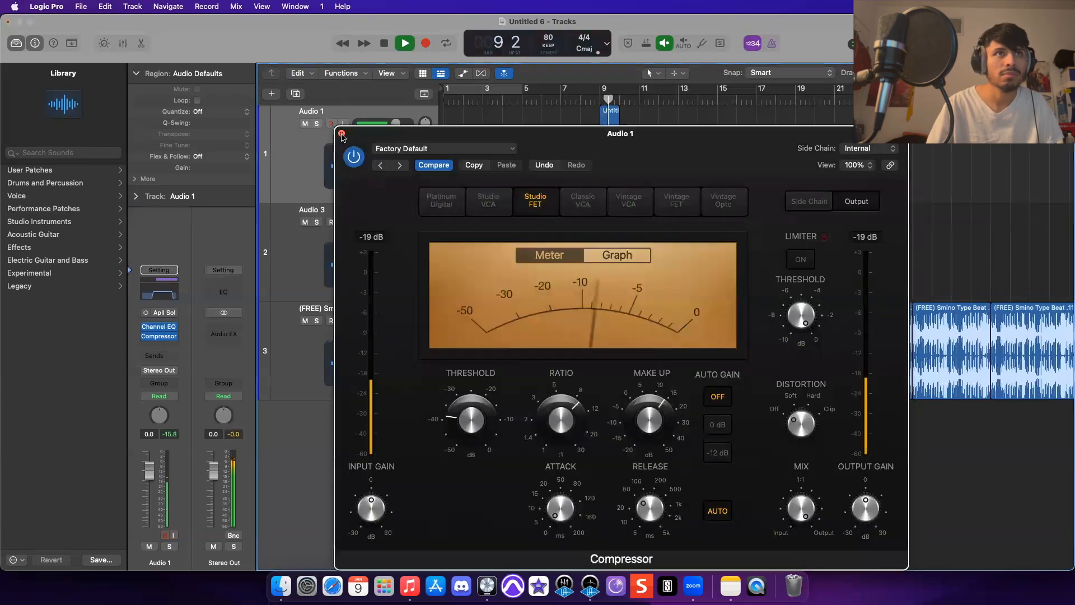
pyautogui.click(341, 133)
pyautogui.click(159, 327)
pyautogui.press('space')
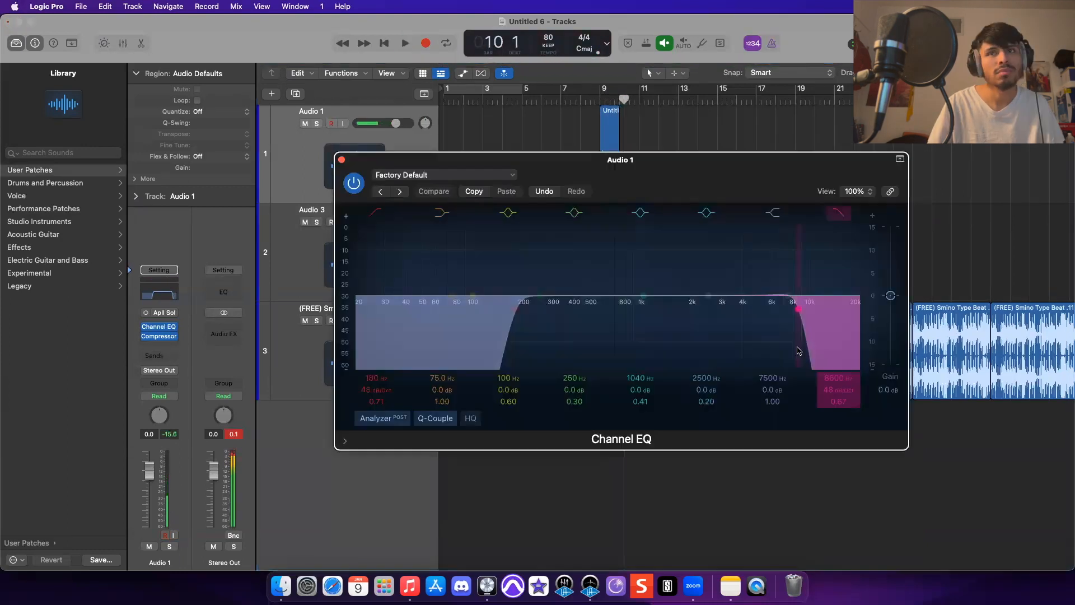
# - Set the Channel EQ's output gain to 5 dB, play back briefly, and close the EQ
pyautogui.doubleClick(889, 390)
pyautogui.write('5')
pyautogui.press('Return')
pyautogui.press('space')
pyautogui.press('space')
pyautogui.click(341, 159)
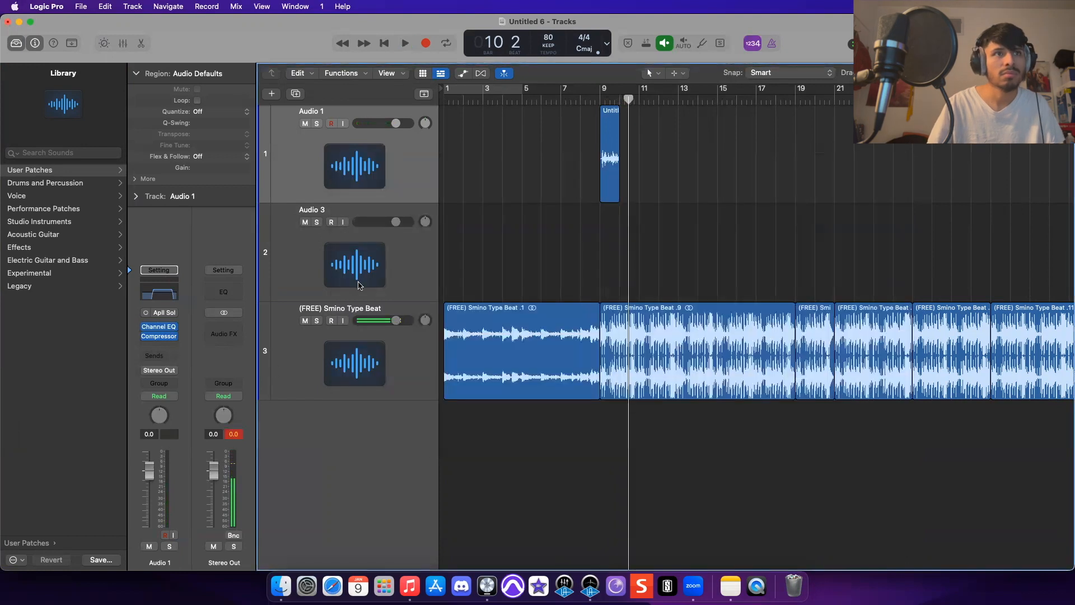
# - Set the (FREE) Smino Type Beat track's volume to -10 dB
pyautogui.doubleClick(395, 320)
pyautogui.write('-10')
pyautogui.press('Return')
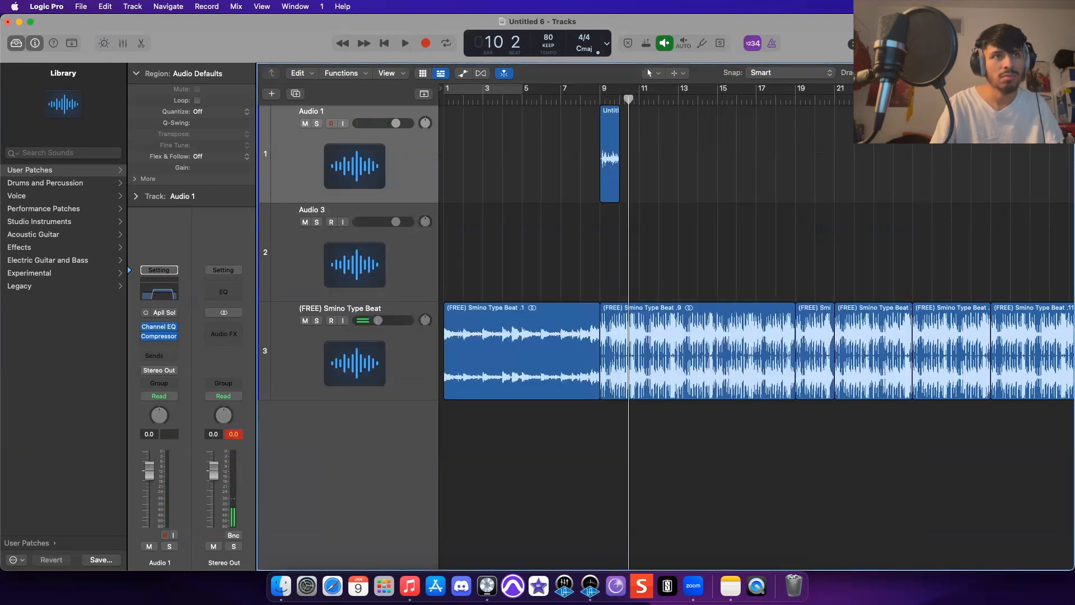
# - Play the arrangement back from bar 9
pyautogui.hscroll(1, 590, 96)
pyautogui.click(590, 100)
pyautogui.press('space')
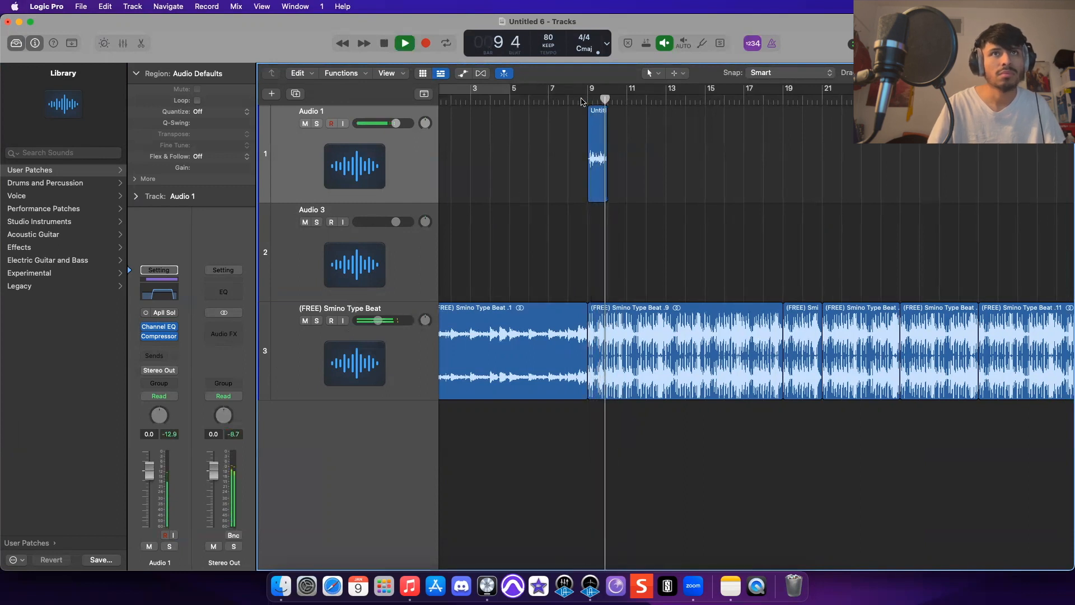
pyautogui.press('space')
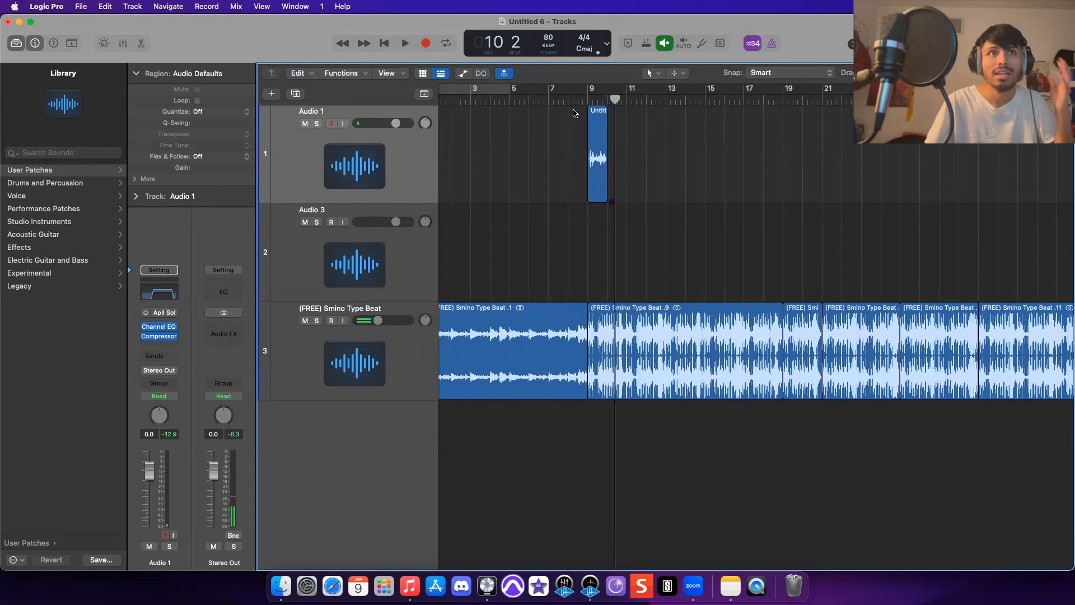
# - Copy the recorded region onto the second audio track at bar 11 and move the playhead back to bar 9
pyautogui.moveTo(587, 174); pyautogui.dragTo(635, 262)
pyautogui.moveTo(651, 98); pyautogui.dragTo(586, 99)
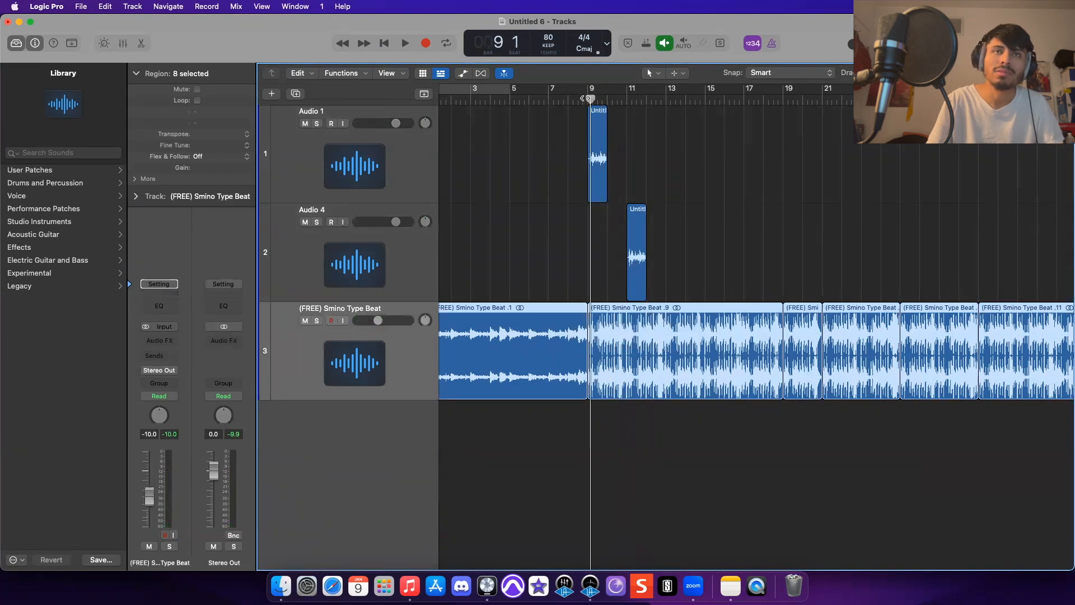
pyautogui.moveTo(712, 278); pyautogui.dragTo(559, 123)
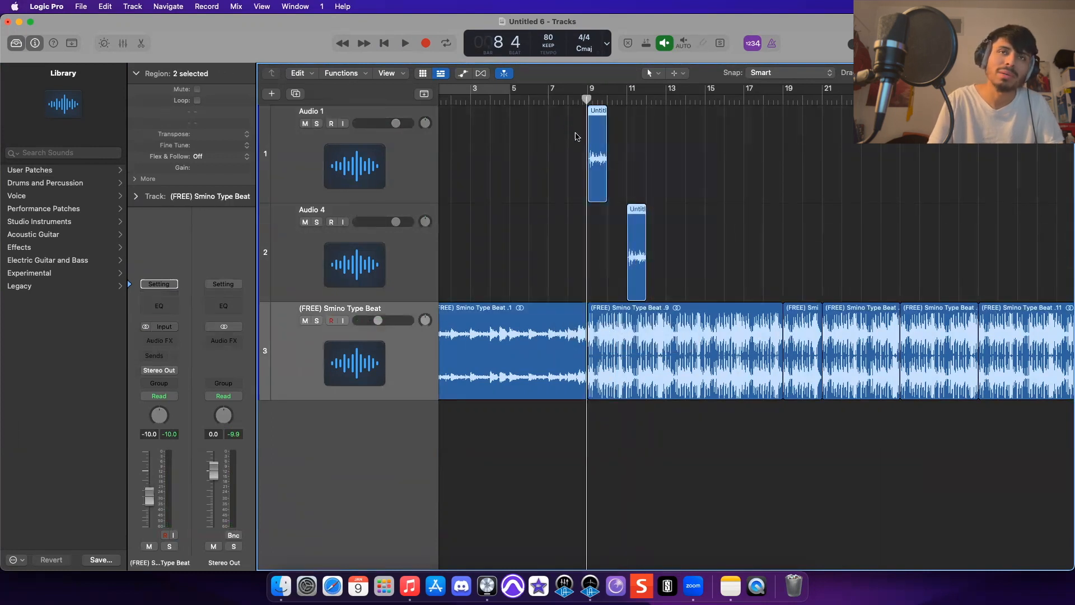
pyautogui.click(653, 196)
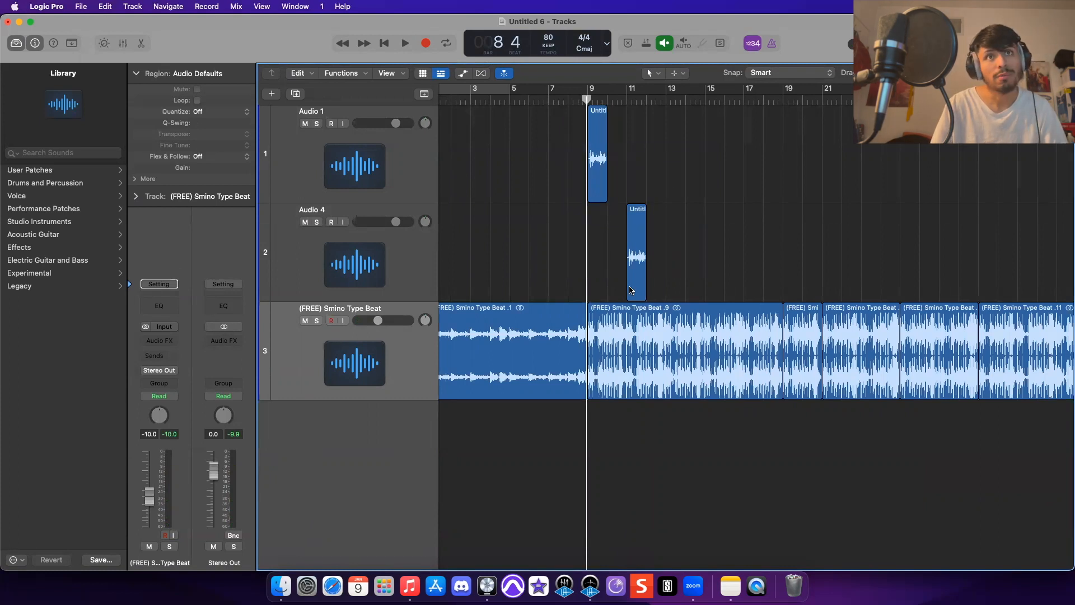
# - Open Audio 1's send options and close them without choosing a bus
pyautogui.click(401, 153)
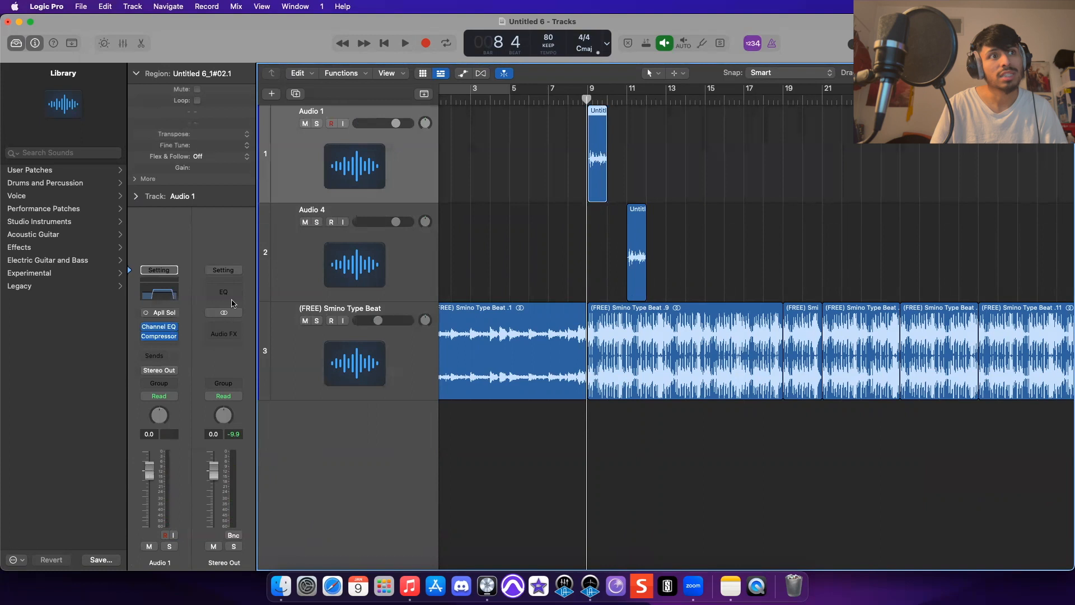
pyautogui.click(161, 356)
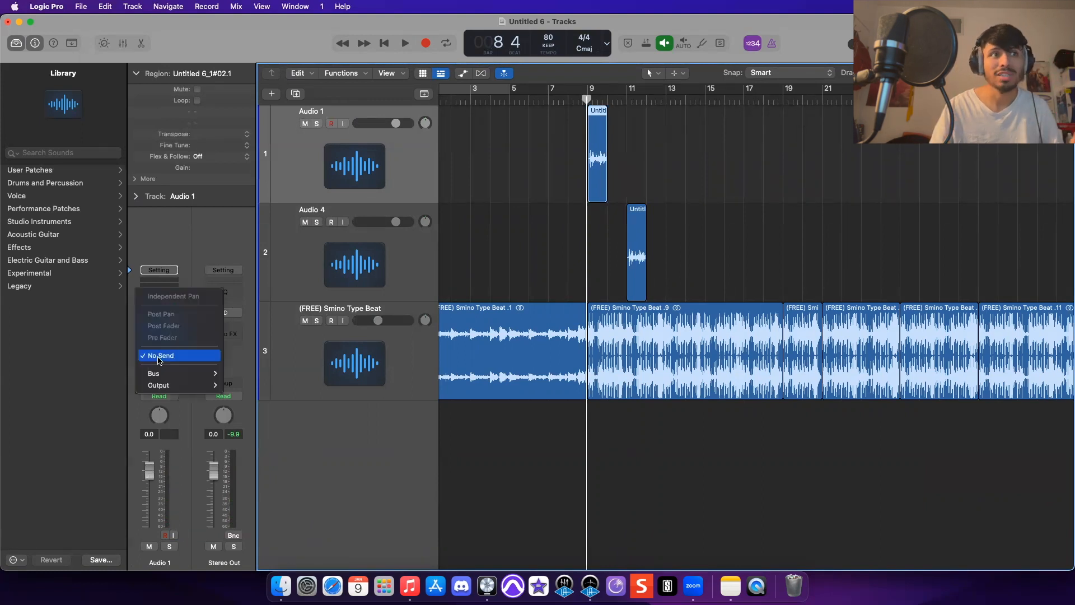
pyautogui.click(459, 359)
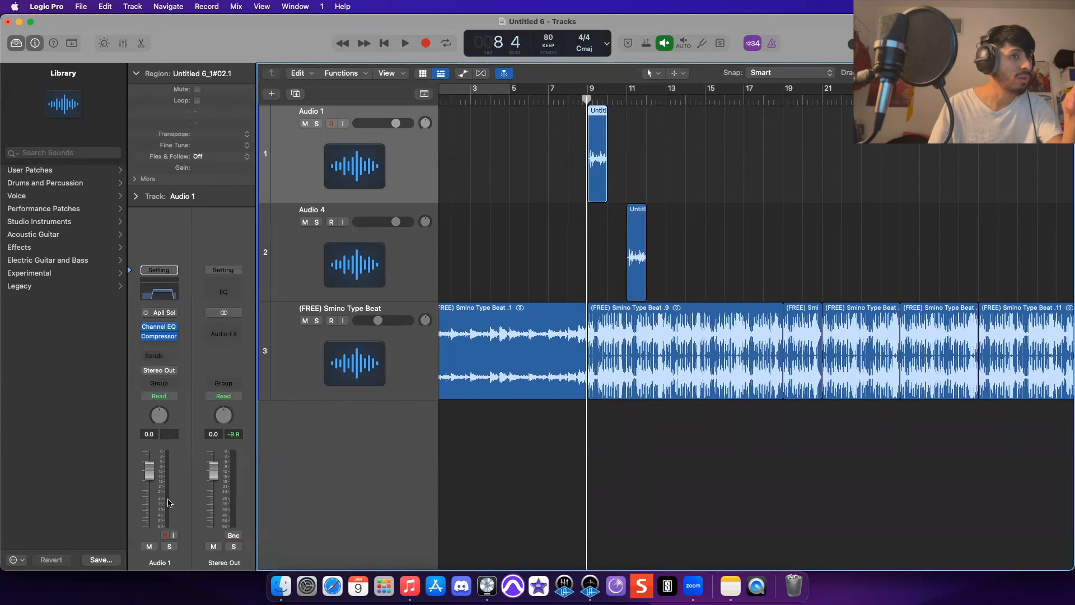
# - Add a send from Audio 1 to Bus 1
pyautogui.click(161, 358)
pyautogui.moveTo(193, 374)
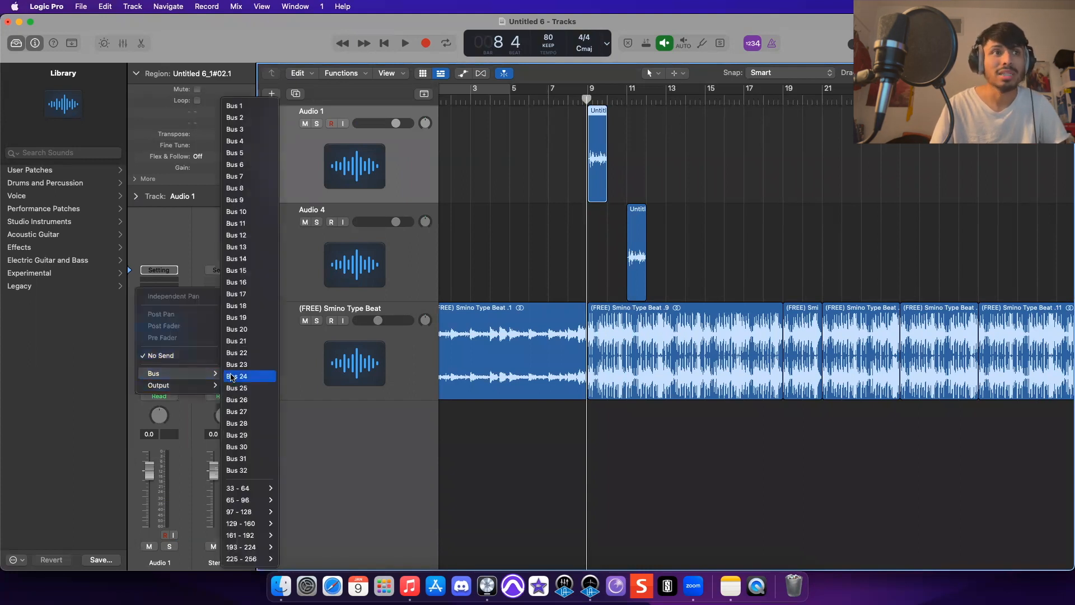
pyautogui.click(241, 107)
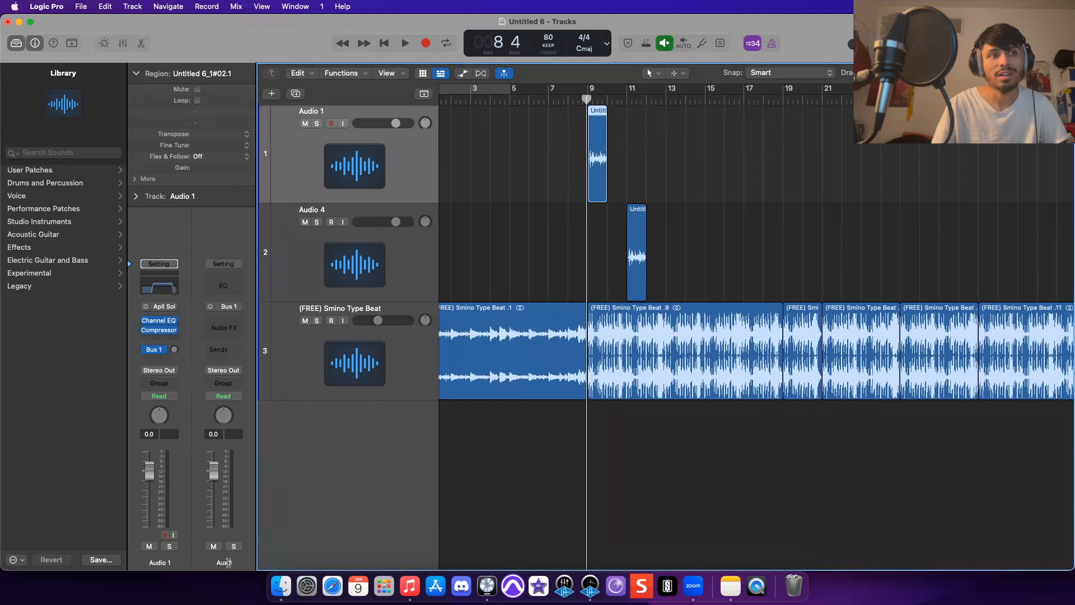
# - Rename the new aux channel Reverb Vox
pyautogui.doubleClick(228, 562)
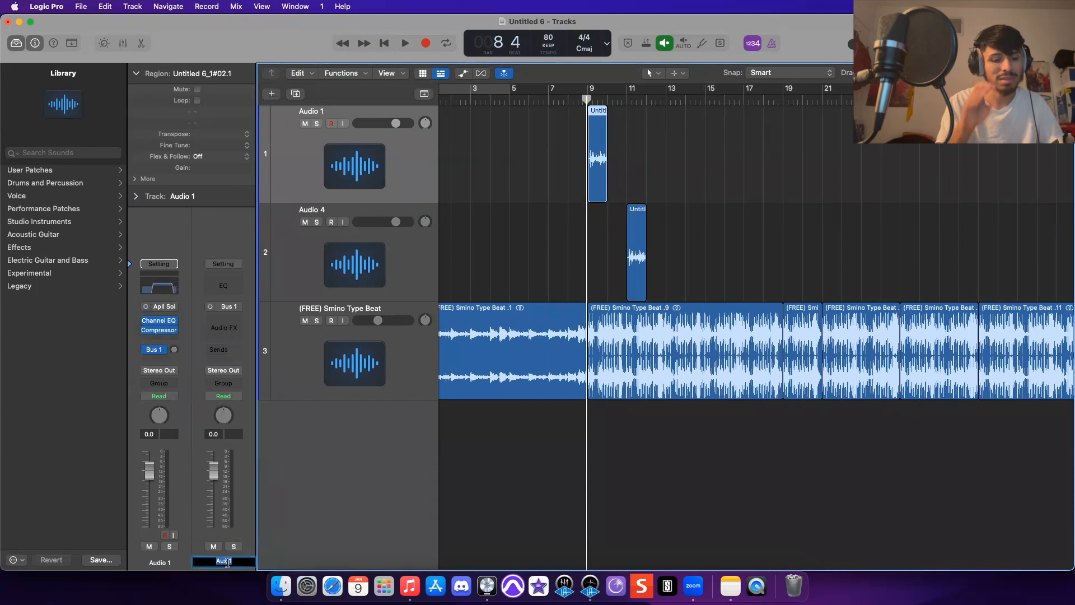
pyautogui.write('T')
pyautogui.press('BackSpace')
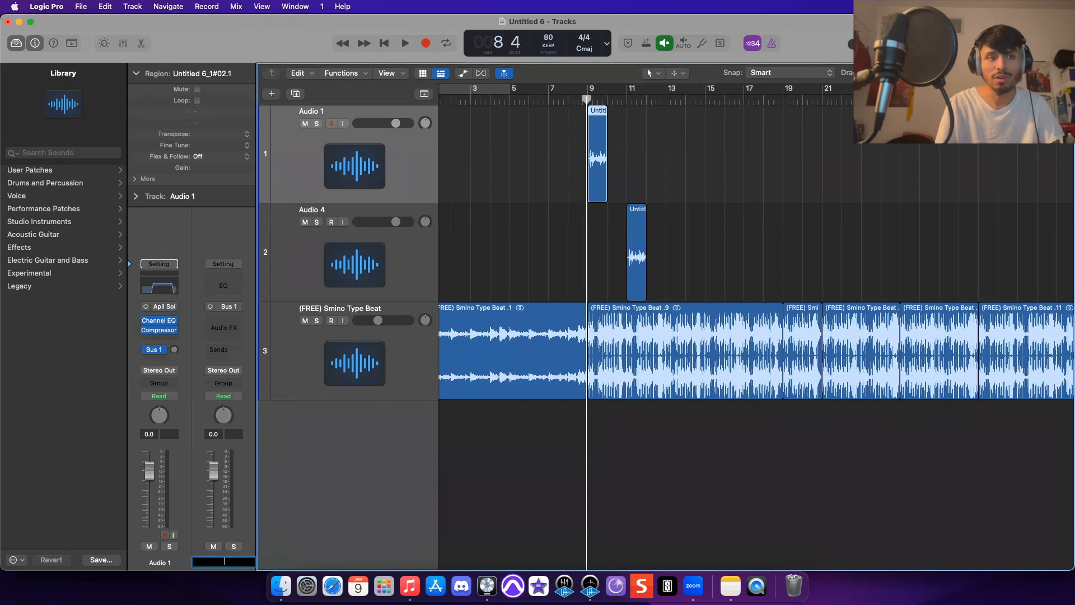
pyautogui.write('Reverb')
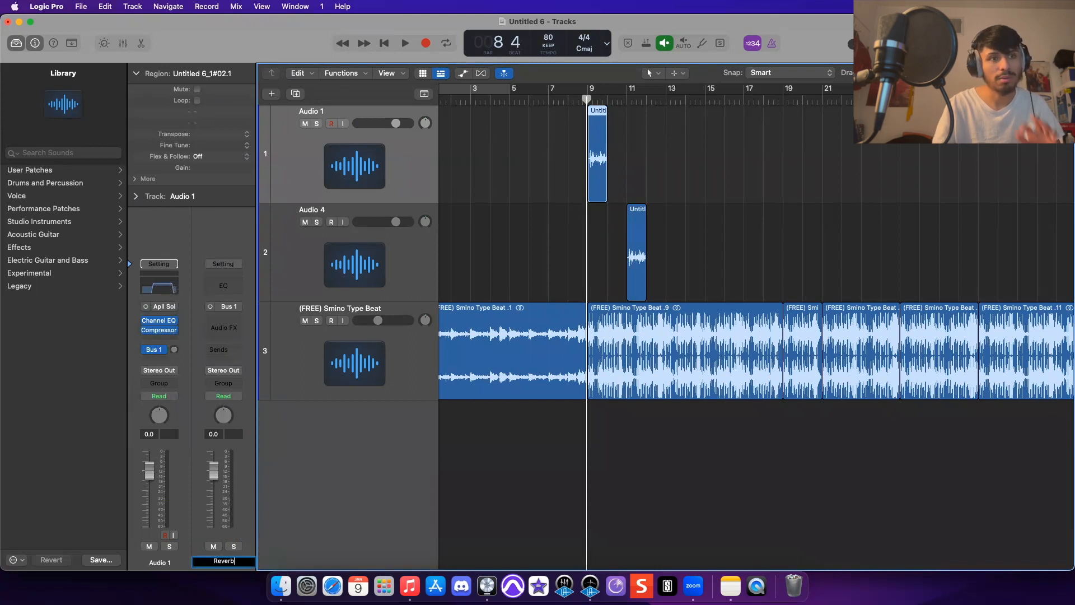
pyautogui.write(' Vox')
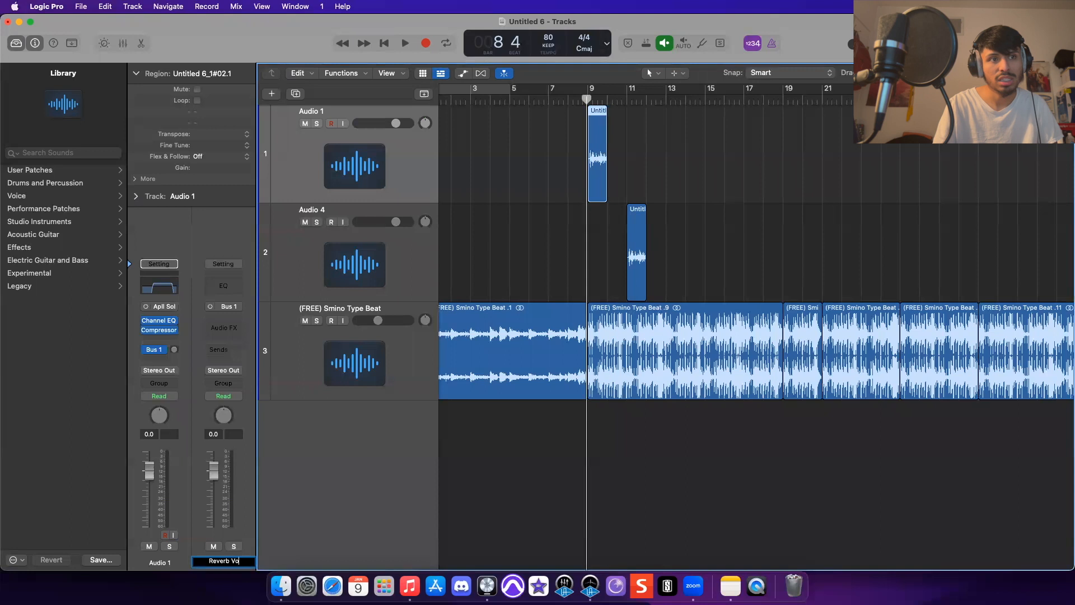
pyautogui.press('Return')
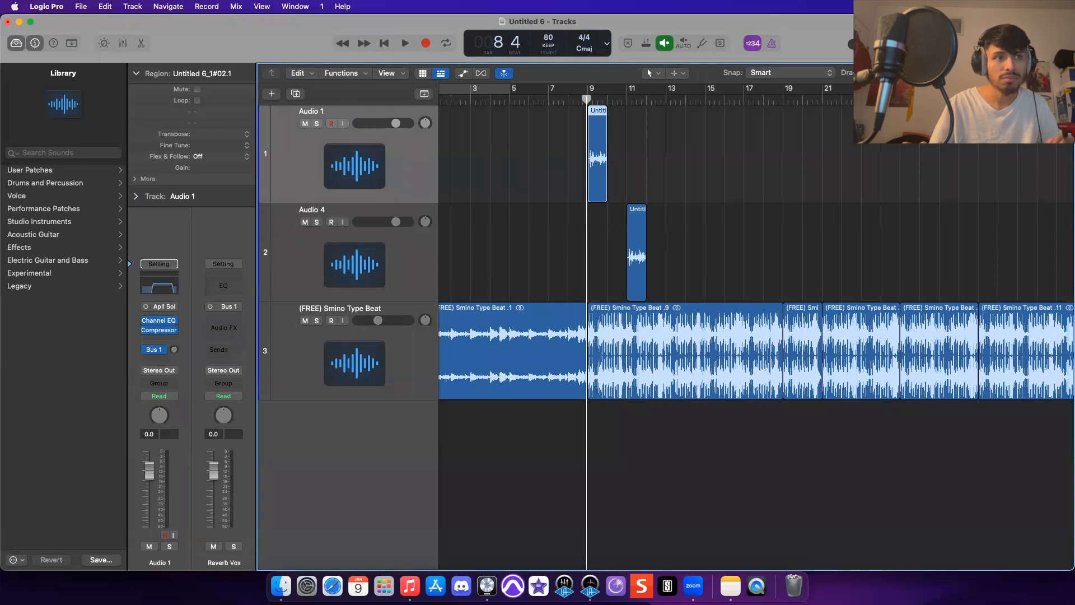
# - Insert a SilverVerb Mono->Stereo plugin on the Reverb Vox aux and close its window
pyautogui.click(223, 326)
pyautogui.moveTo(252, 354)
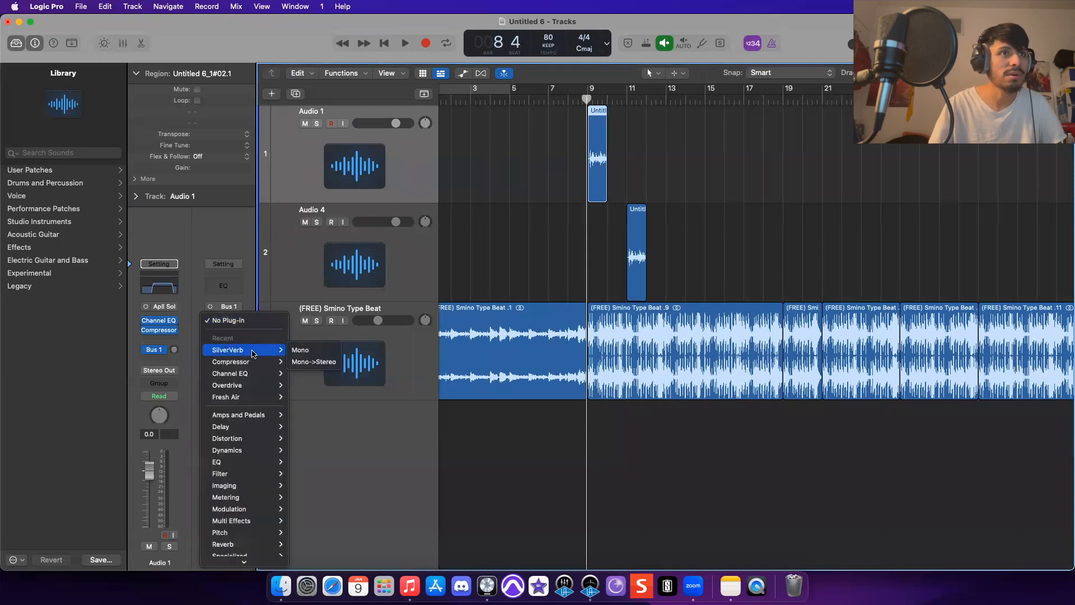
pyautogui.click(319, 363)
pyautogui.moveTo(736, 308); pyautogui.dragTo(735, 255)
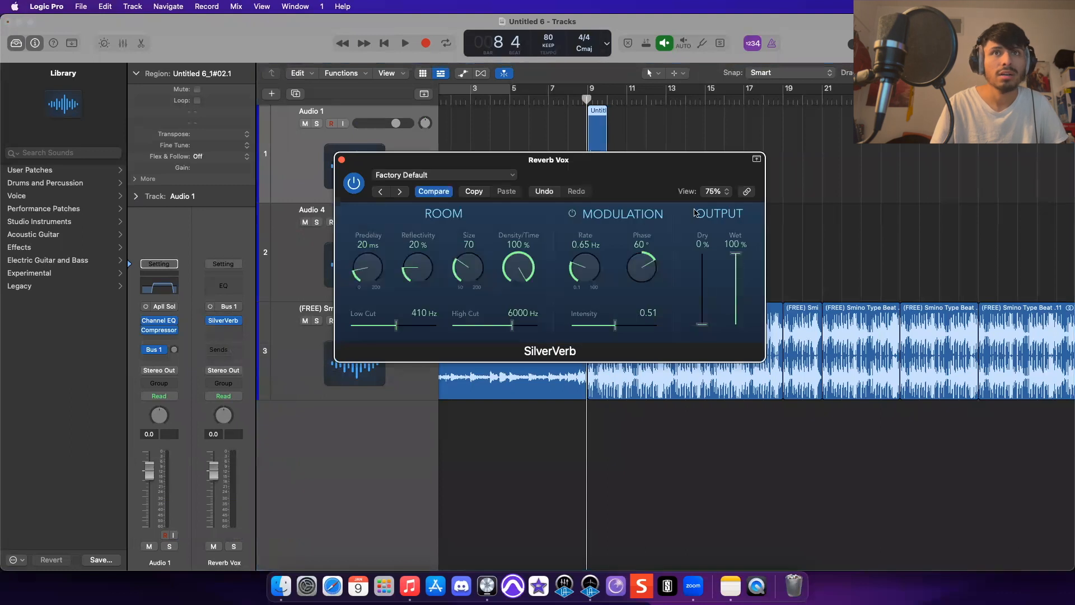
pyautogui.click(504, 176)
pyautogui.click(478, 419)
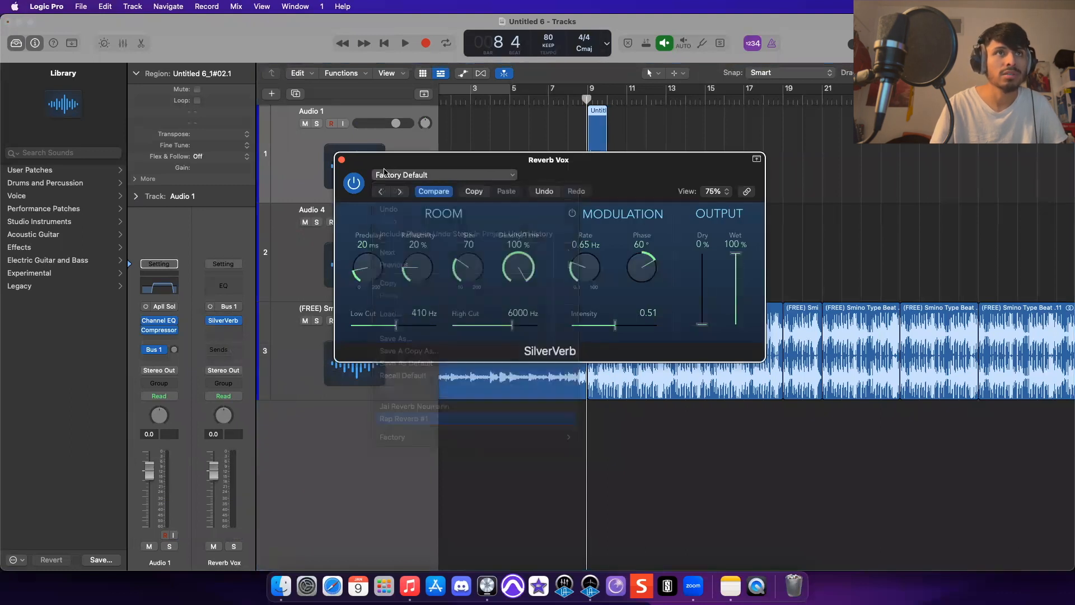
pyautogui.click(342, 161)
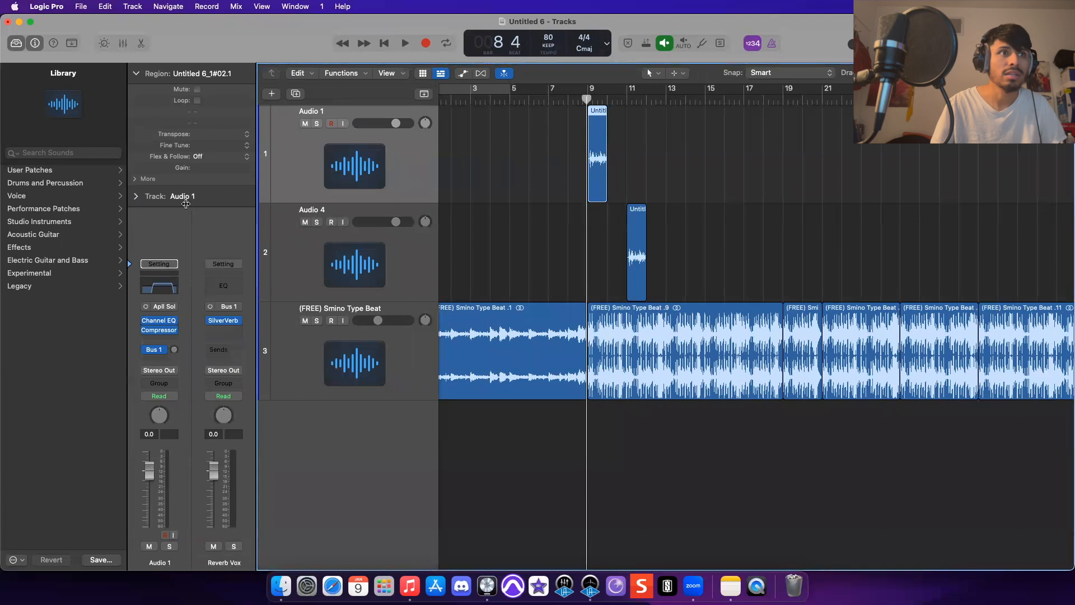
# - Select the Audio 4 track and play the arrangement from bar 11
pyautogui.moveTo(170, 353)
pyautogui.mouseDown()
pyautogui.moveTo(174, 318)
pyautogui.moveTo(176, 367)
pyautogui.moveTo(179, 316)
pyautogui.moveTo(176, 359)
pyautogui.mouseUp()
pyautogui.press('Down')
pyautogui.press('space')
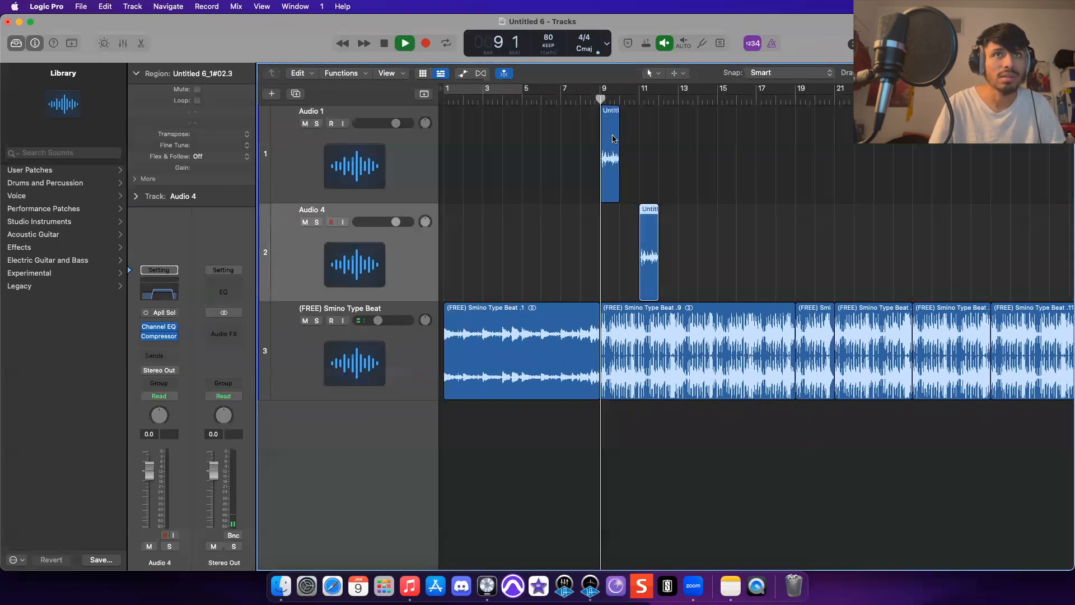
pyautogui.click(644, 101)
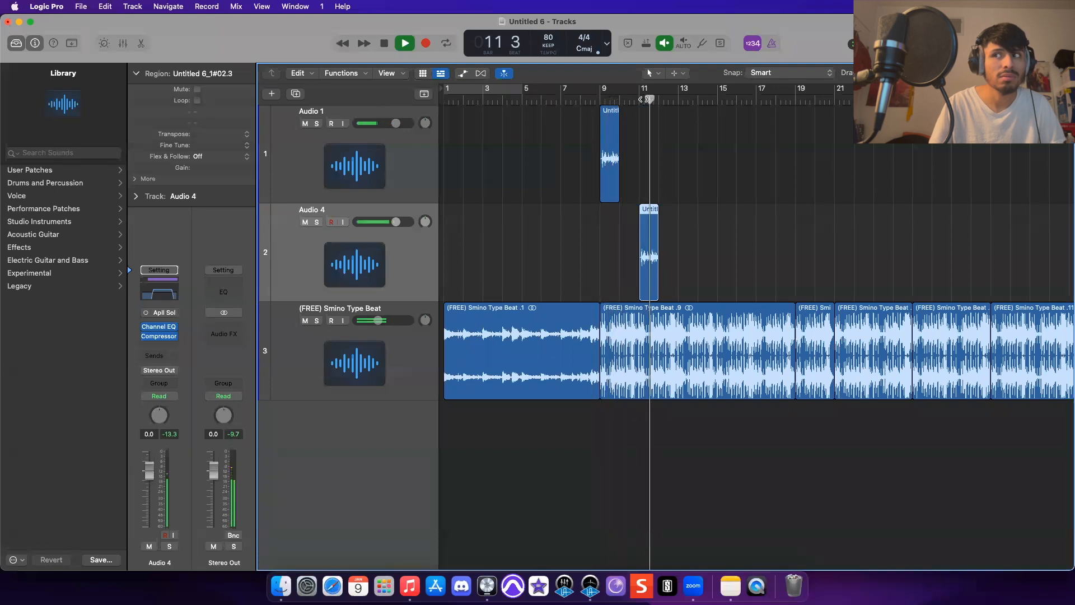
pyautogui.press('space')
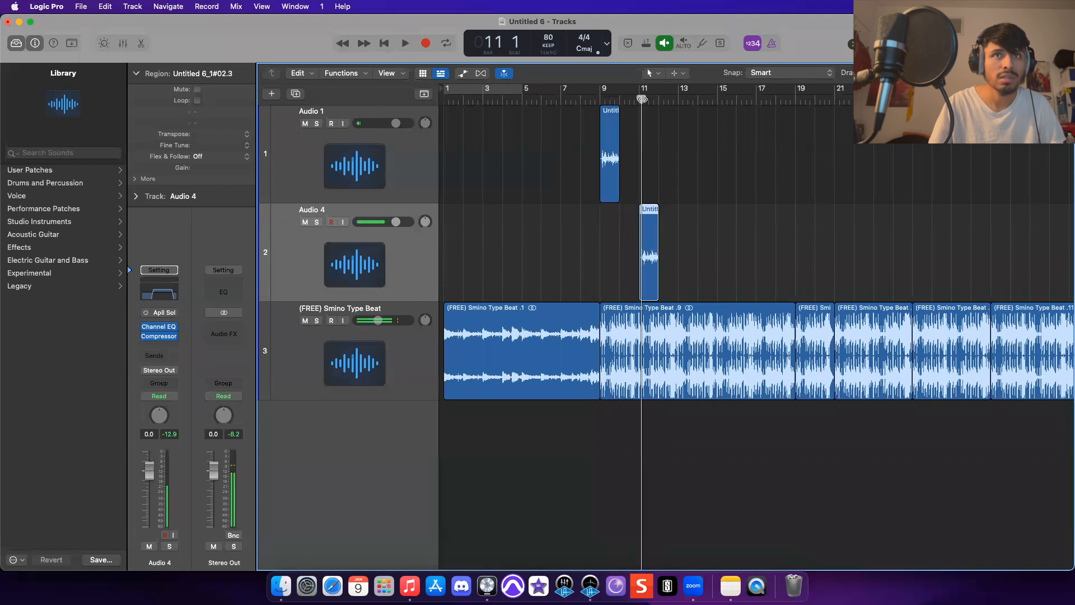
# - Send Audio 4 to Bus 1 (Reverb Vox) and set the send level to about -4.2 dB
pyautogui.click(370, 196)
pyautogui.click(371, 262)
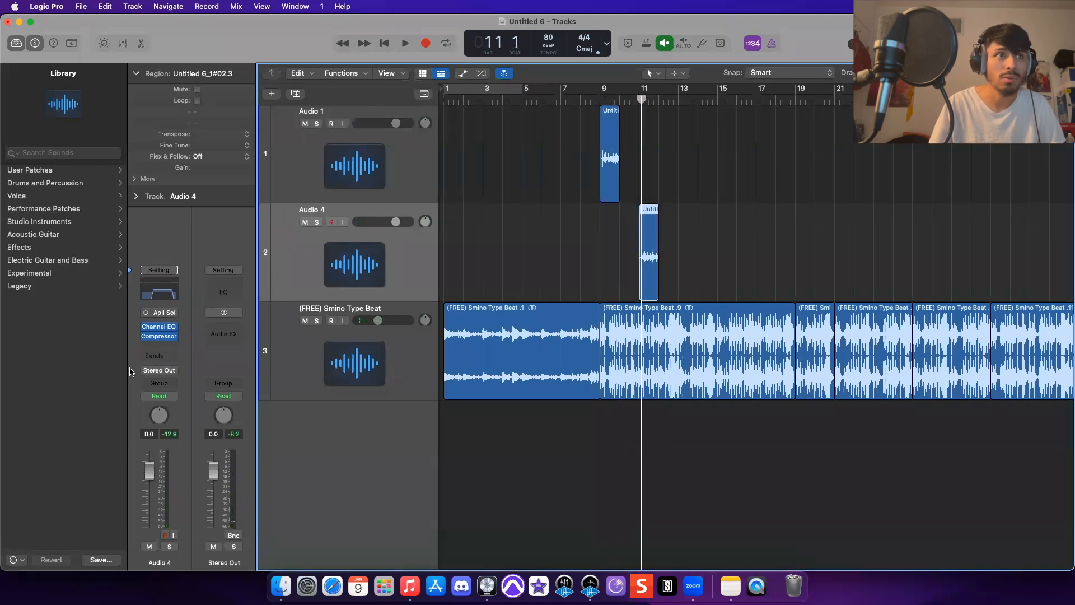
pyautogui.click(164, 358)
pyautogui.moveTo(193, 374)
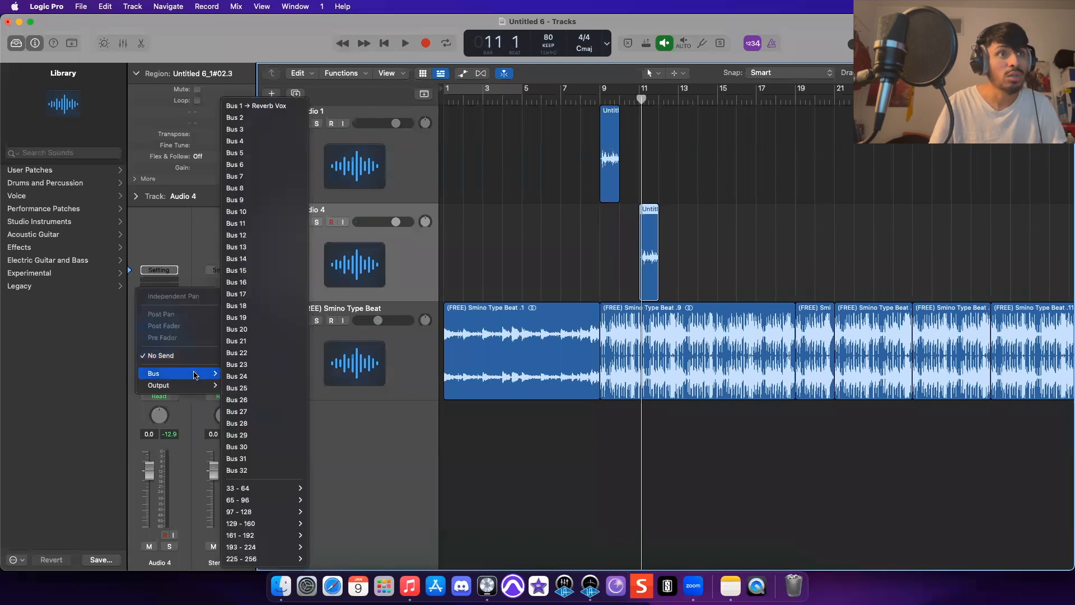
pyautogui.click(271, 110)
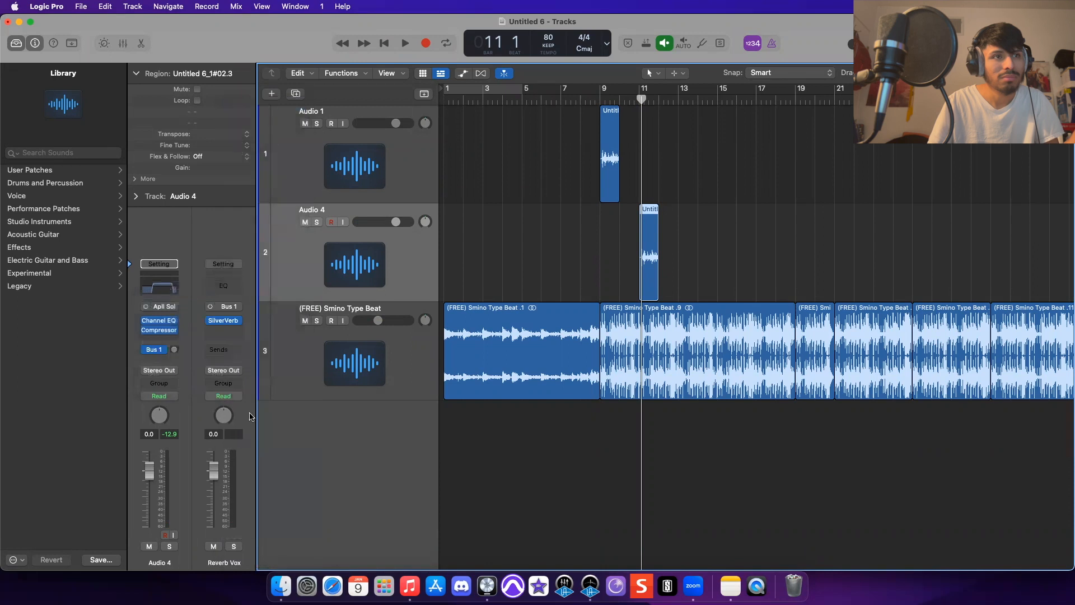
pyautogui.moveTo(173, 347); pyautogui.dragTo(182, 298)
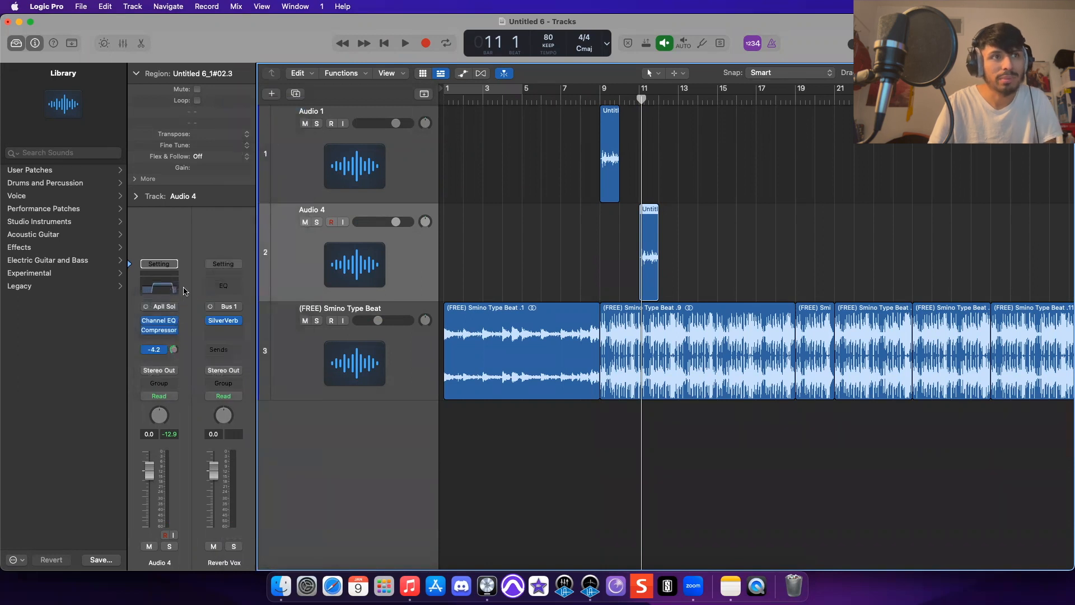
# - Delete the Audio 4 track together with its regions
pyautogui.press('space')
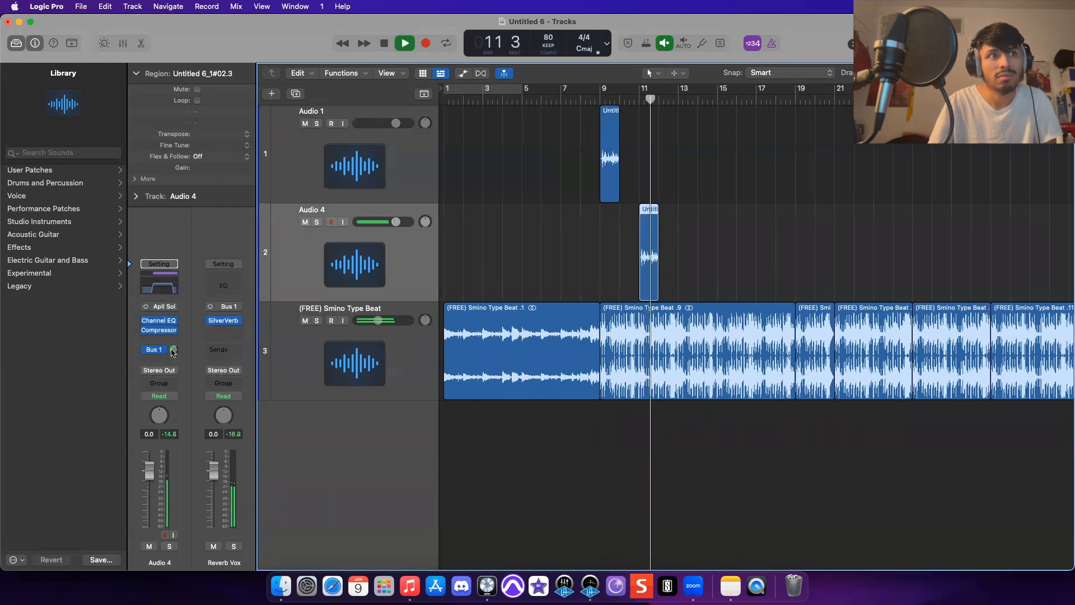
pyautogui.press('super+BackSpace')
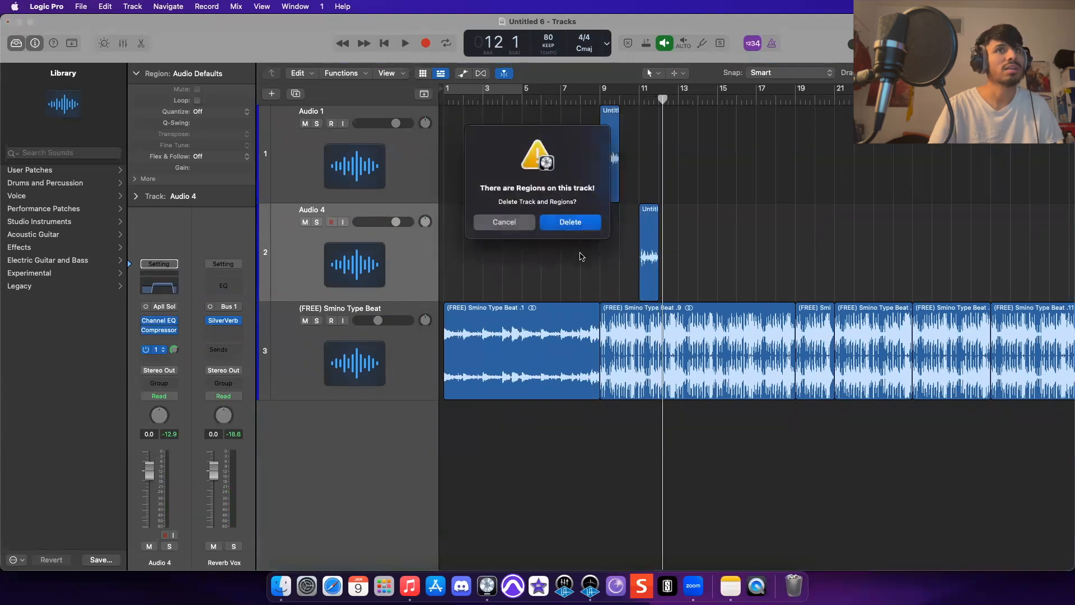
pyautogui.press('Return')
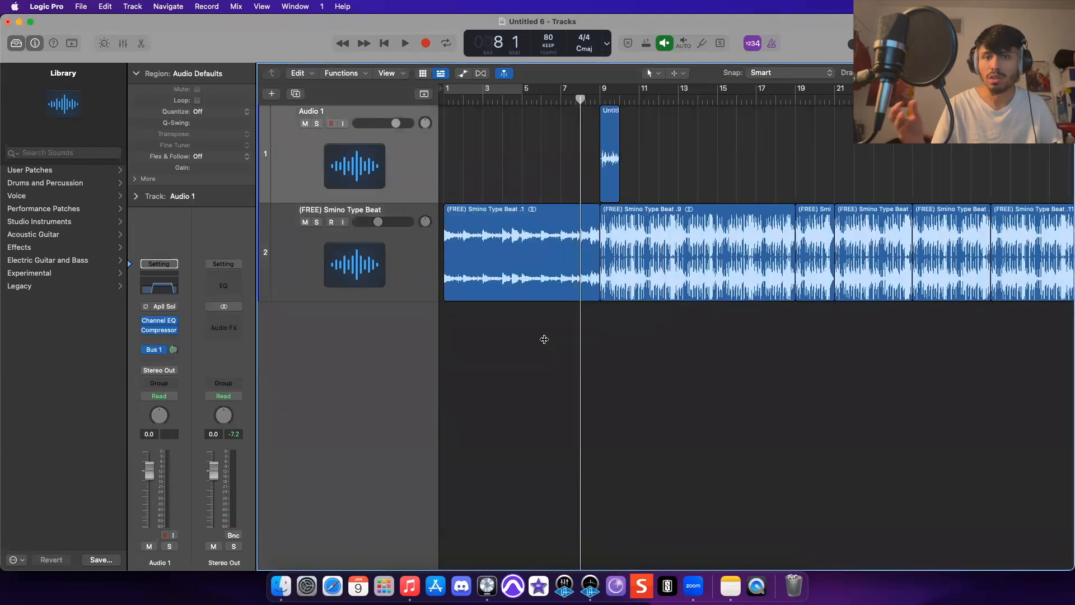
# - Select all six beat regions and color them teal
pyautogui.moveTo(544, 341); pyautogui.dragTo(991, 281)
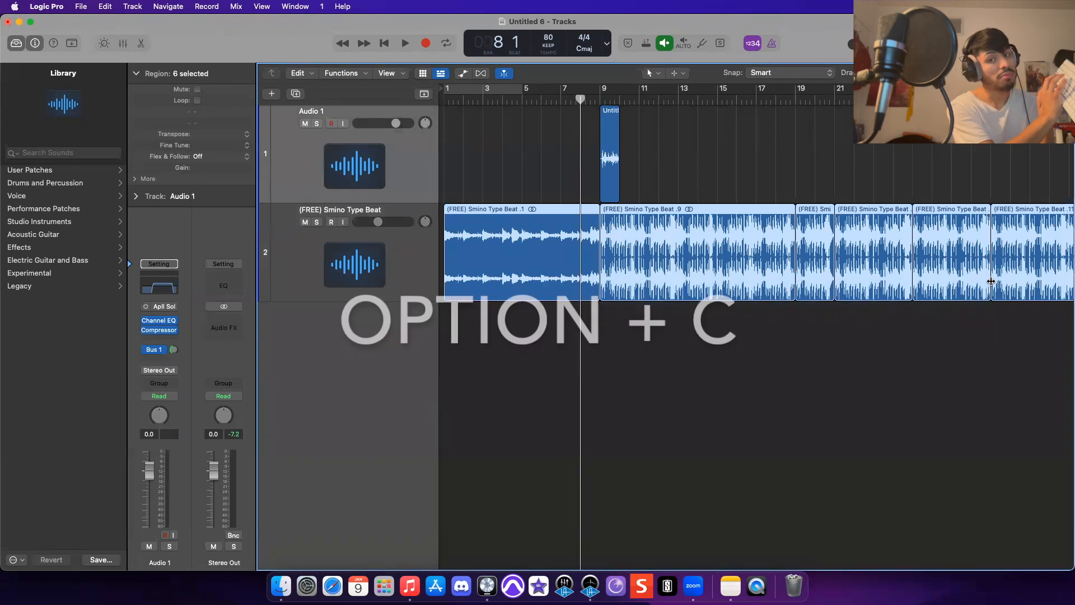
pyautogui.hotkey('alt', 'c')
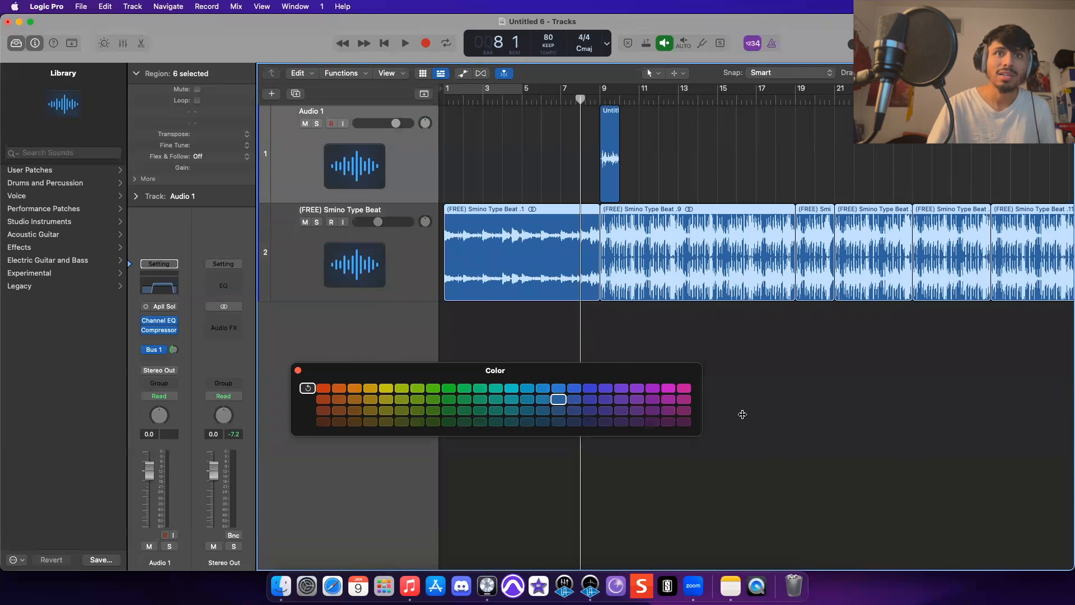
pyautogui.click(685, 390)
pyautogui.click(327, 390)
pyautogui.click(684, 422)
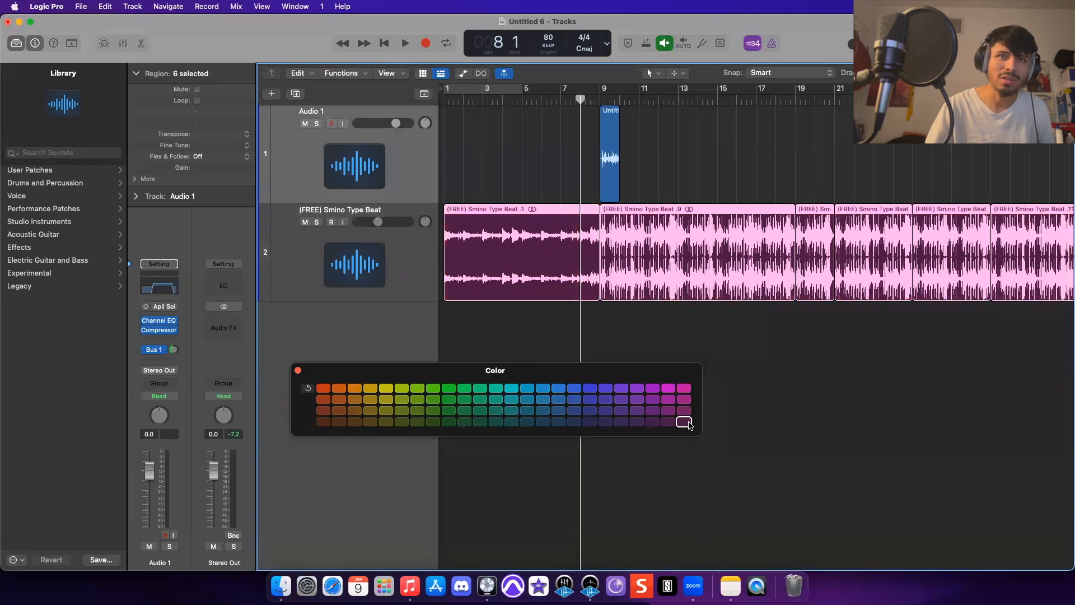
pyautogui.click(515, 389)
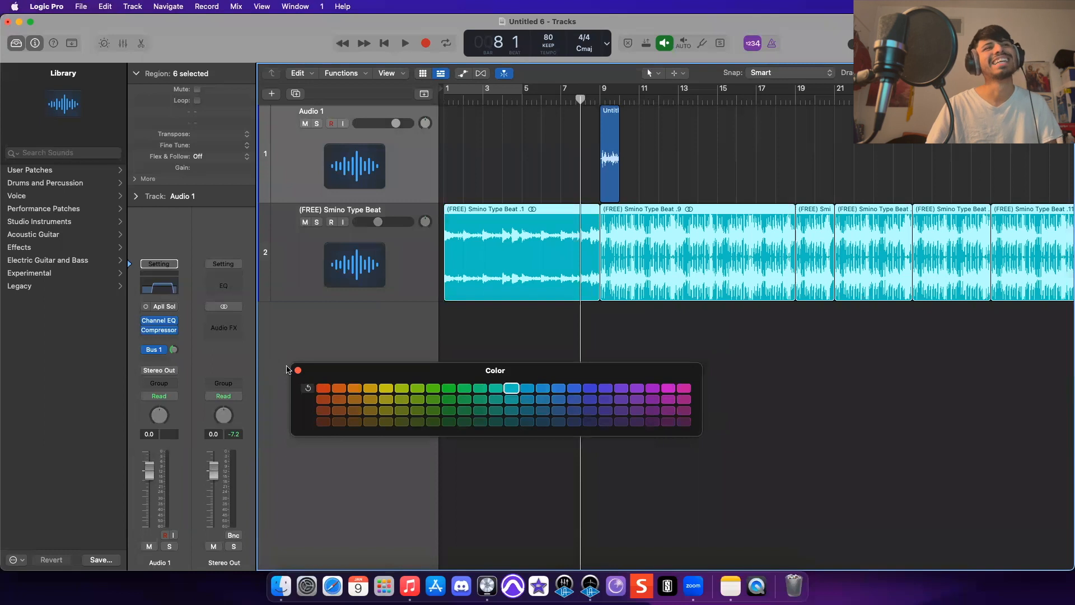
pyautogui.click(298, 370)
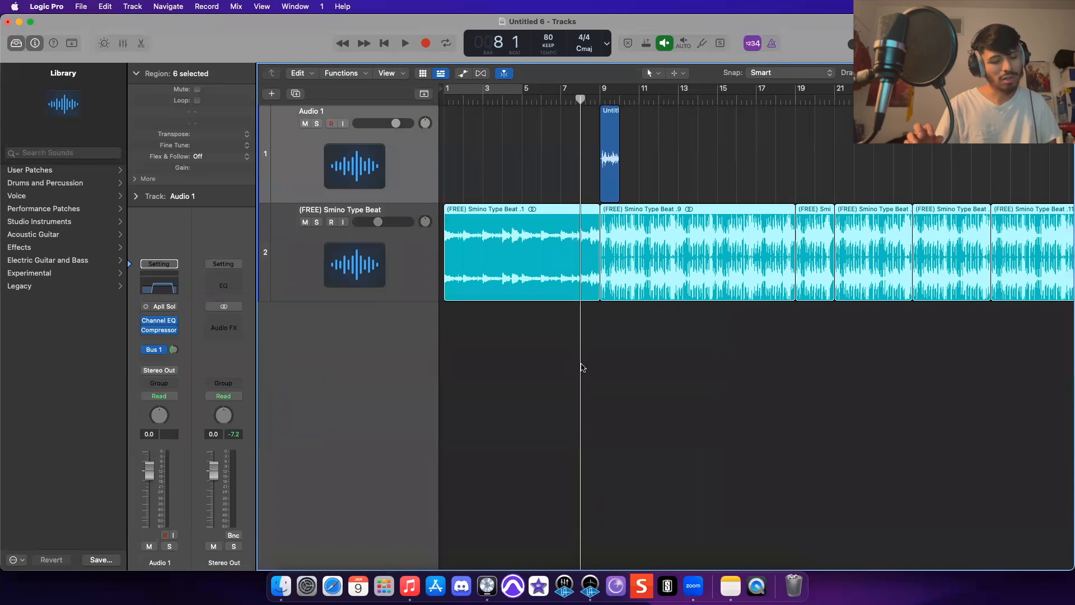
# - Color the Audio 1 track teal from the mixer
pyautogui.press('x')
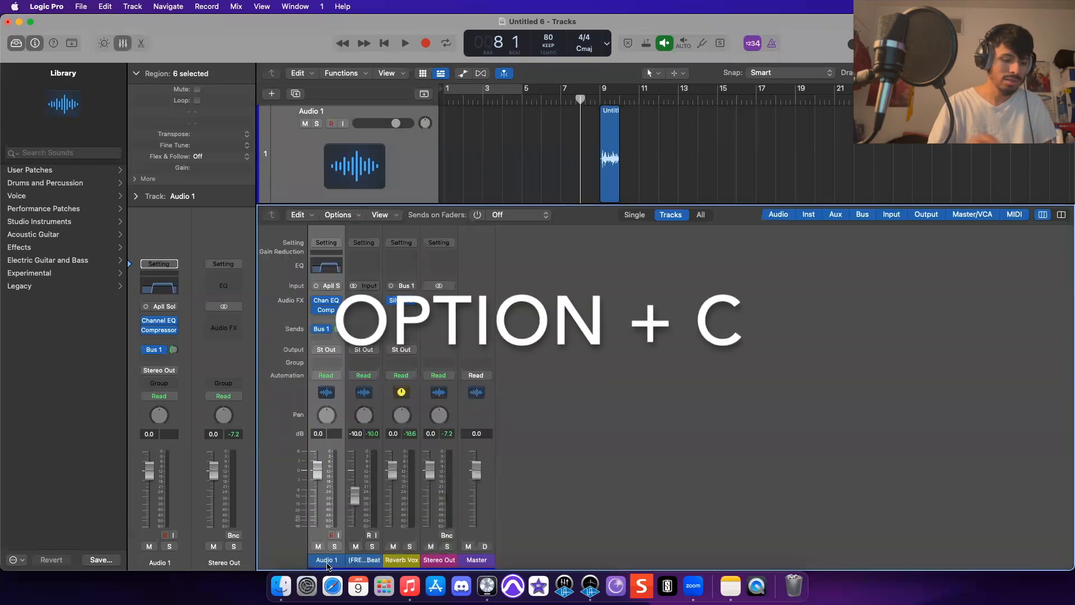
pyautogui.hotkey('alt', 'c')
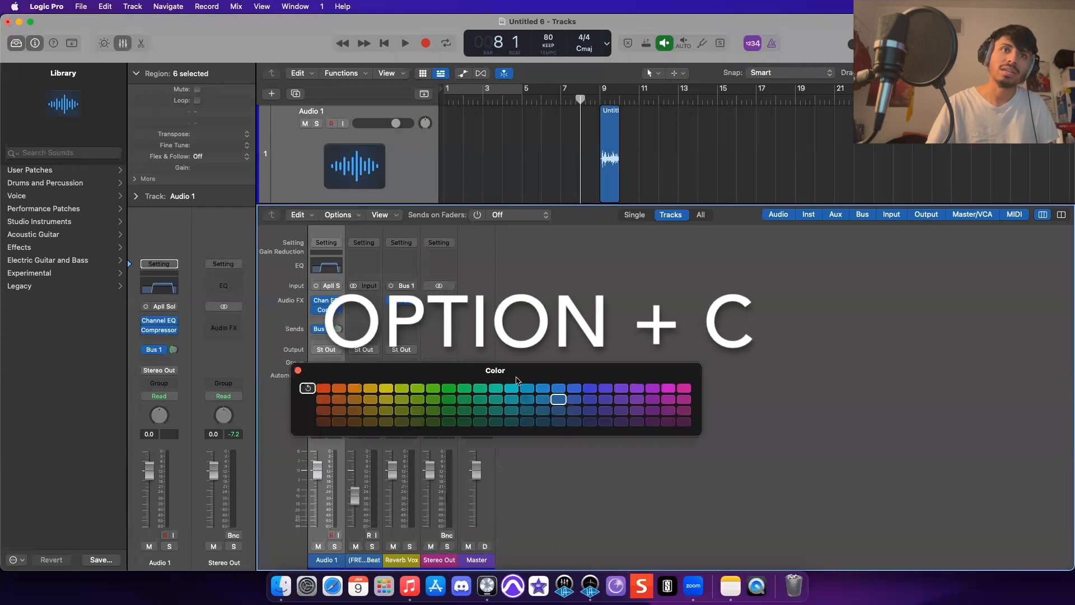
pyautogui.click(508, 388)
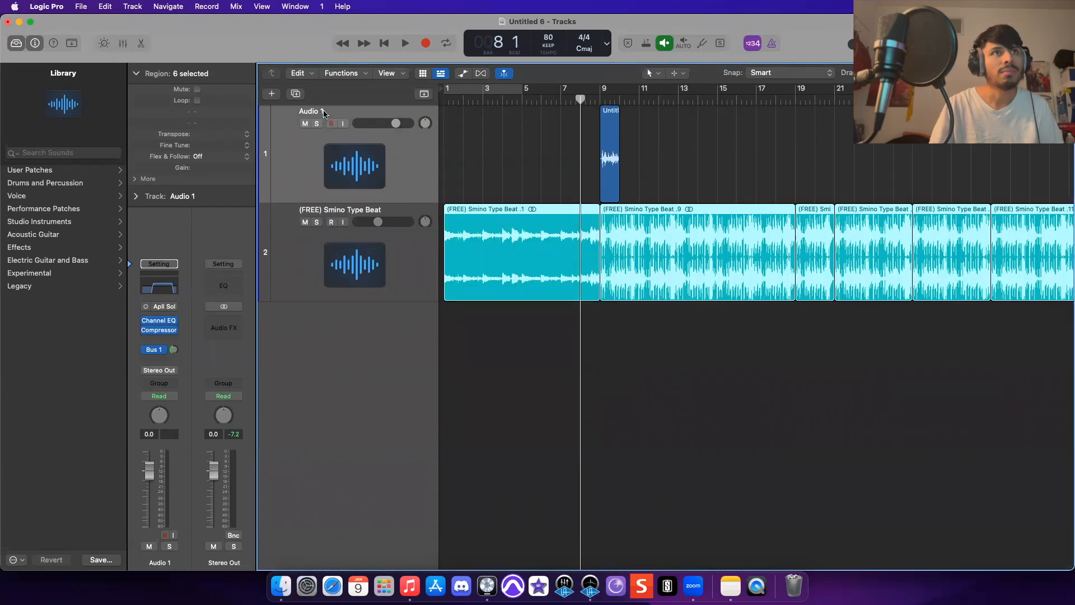
# - Rename the Audio 1 track Moises Vox
pyautogui.click(323, 114)
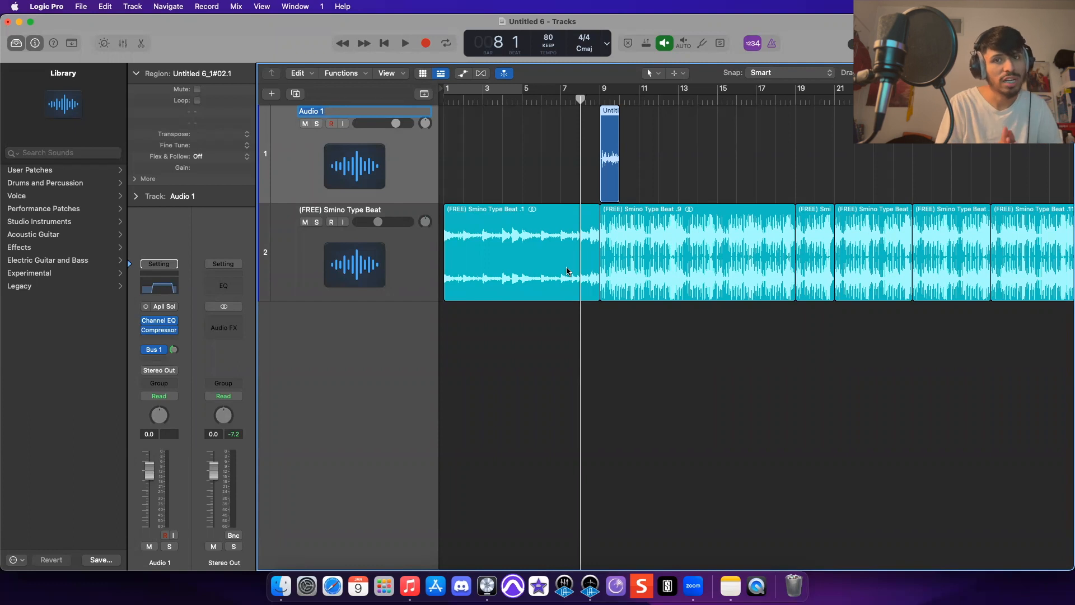
pyautogui.write('Moises Vox')
pyautogui.press('Return')
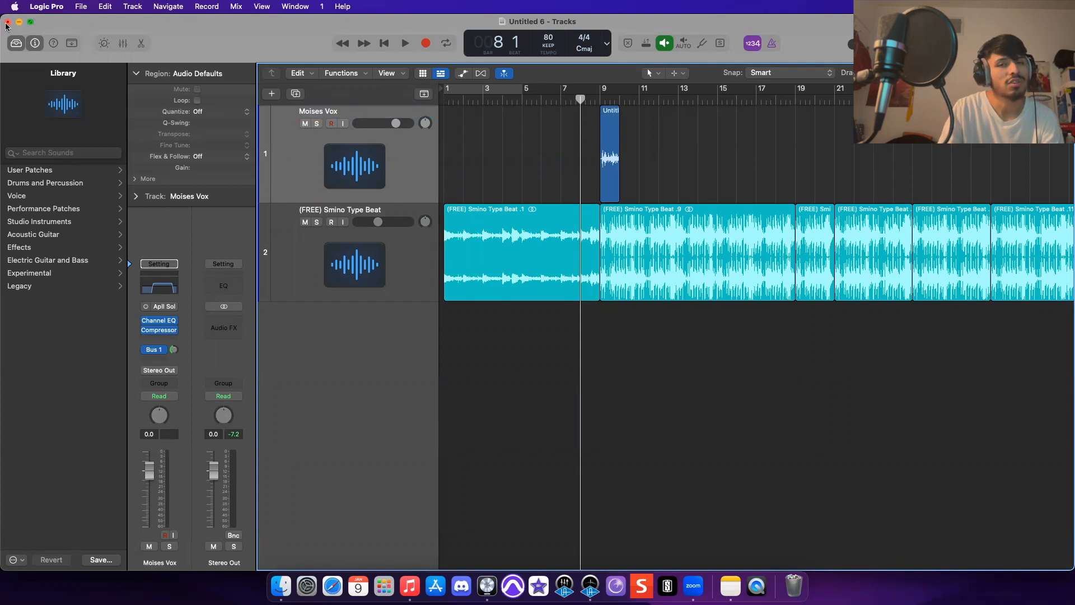
# - Close the project without saving
pyautogui.click(8, 22)
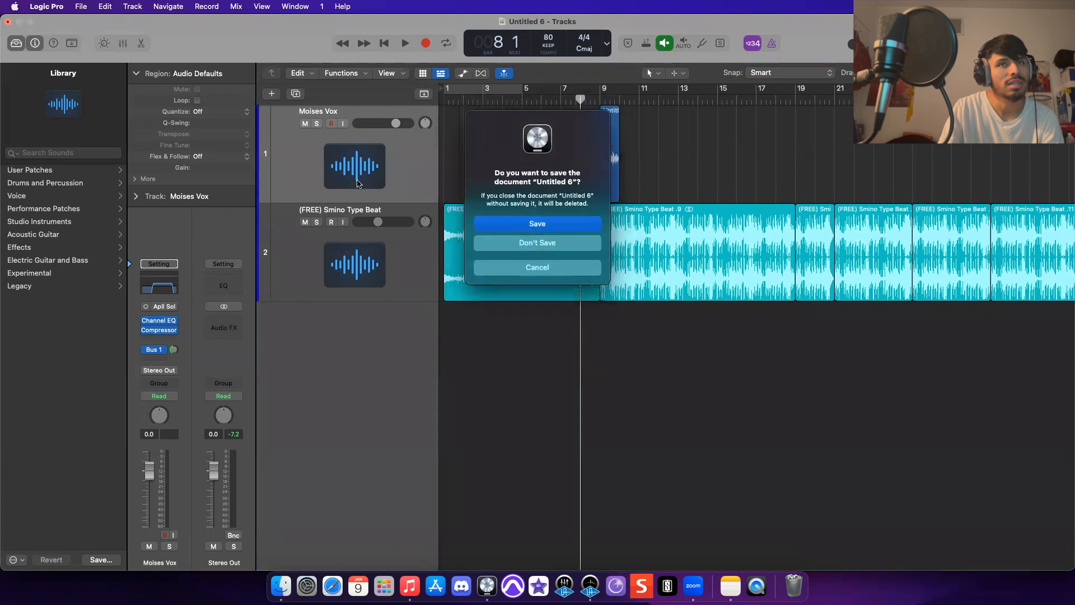
pyautogui.click(538, 249)
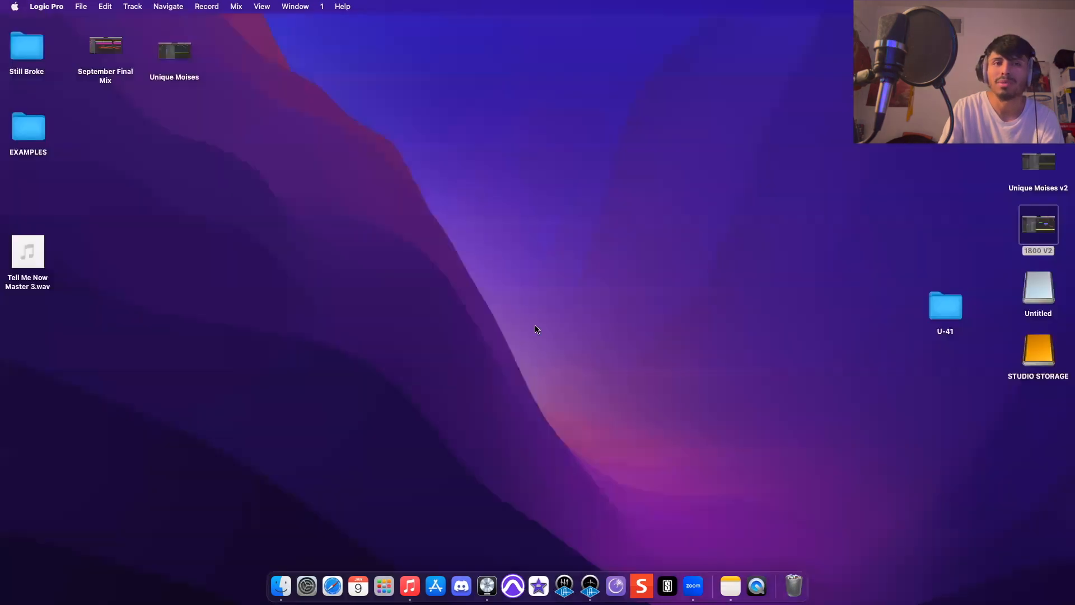
# - Open the Day and Night Alternative mix project and browse its vocal tracks
pyautogui.click(495, 585)
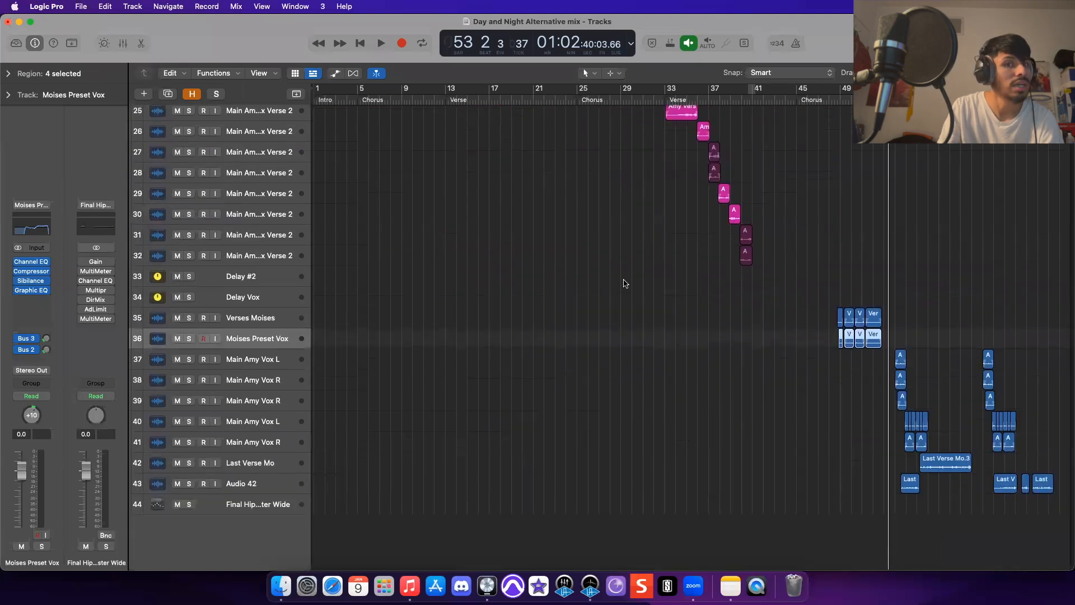
pyautogui.moveTo(606, 271); pyautogui.dragTo(1071, 539)
pyautogui.click(684, 385)
pyautogui.scroll(15, 683, 386)
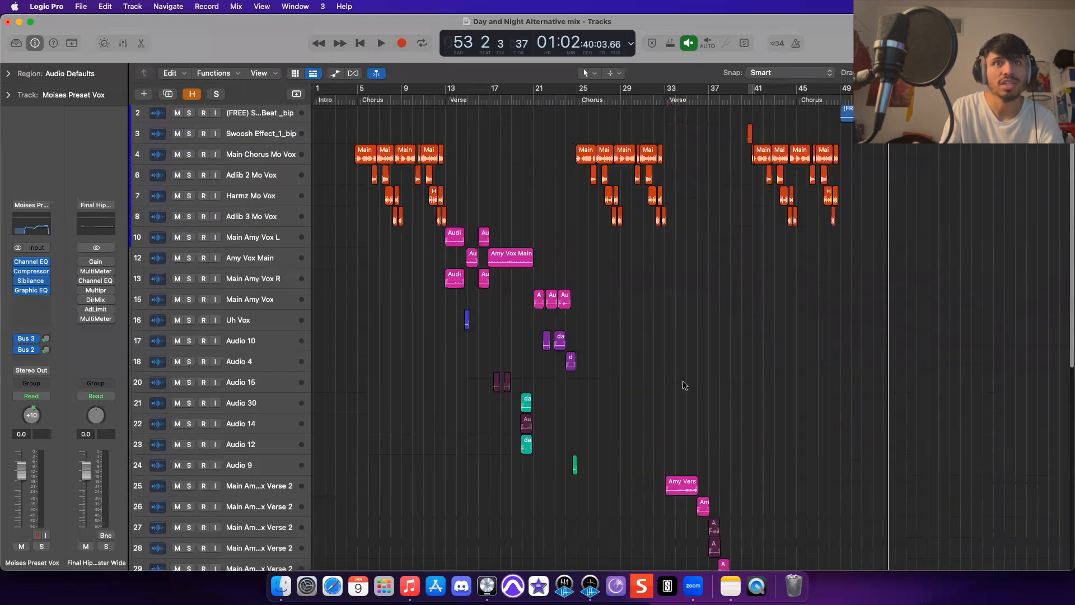
pyautogui.scroll(-1, 817, 175)
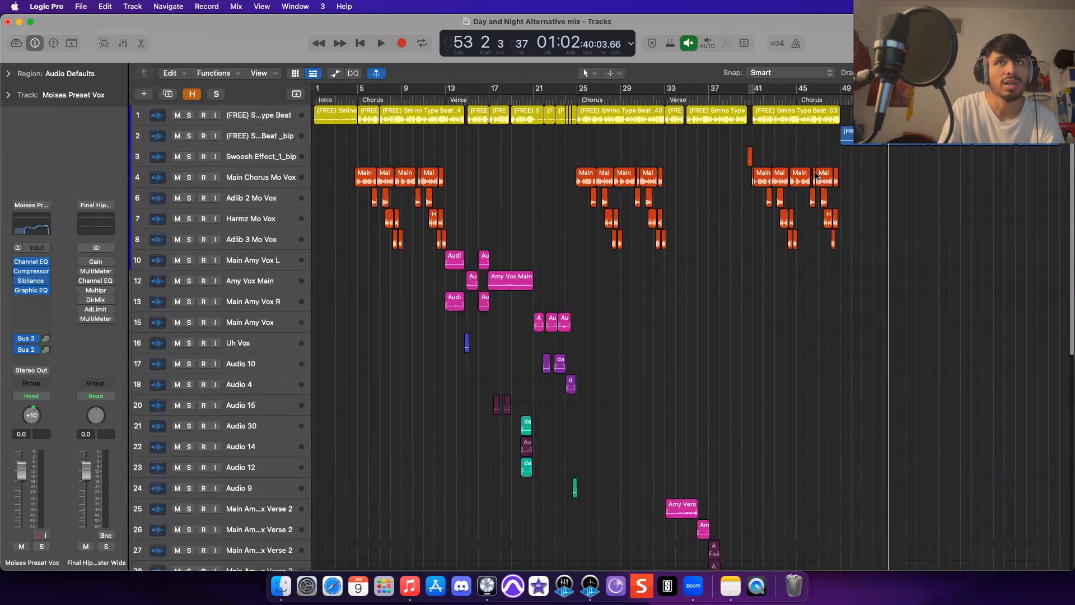
pyautogui.moveTo(852, 119); pyautogui.dragTo(317, 114)
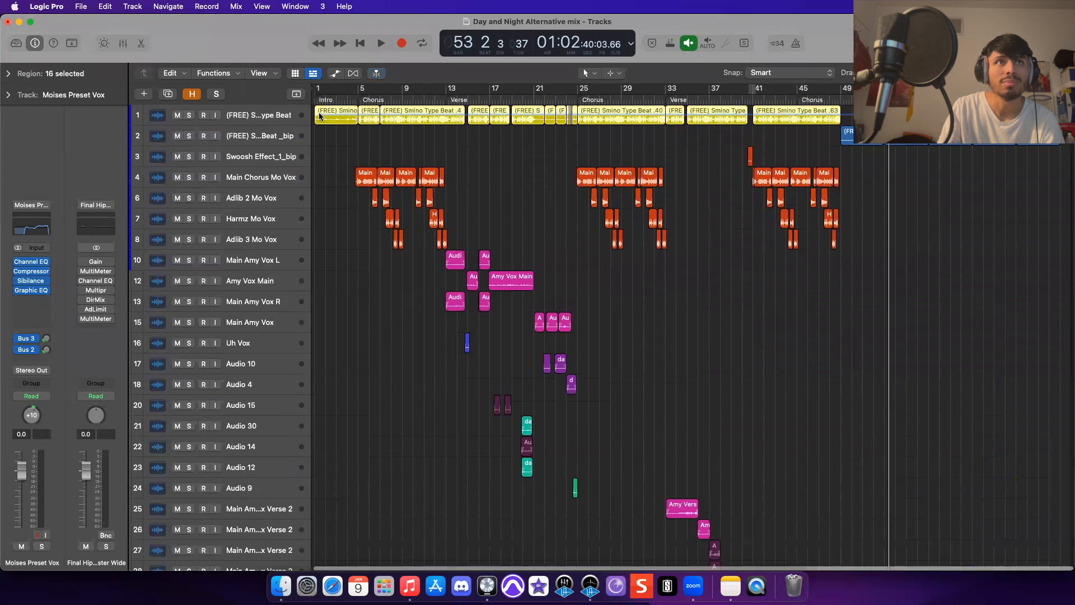
pyautogui.click(769, 143)
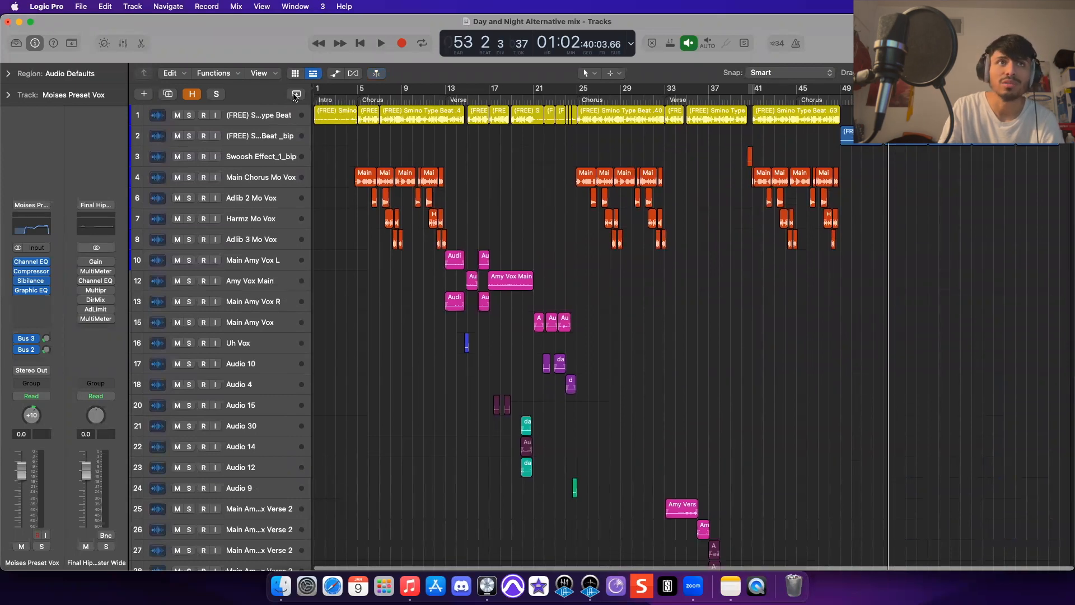
# - Play the mix back from bar 5 and stop playback
pyautogui.click(359, 100)
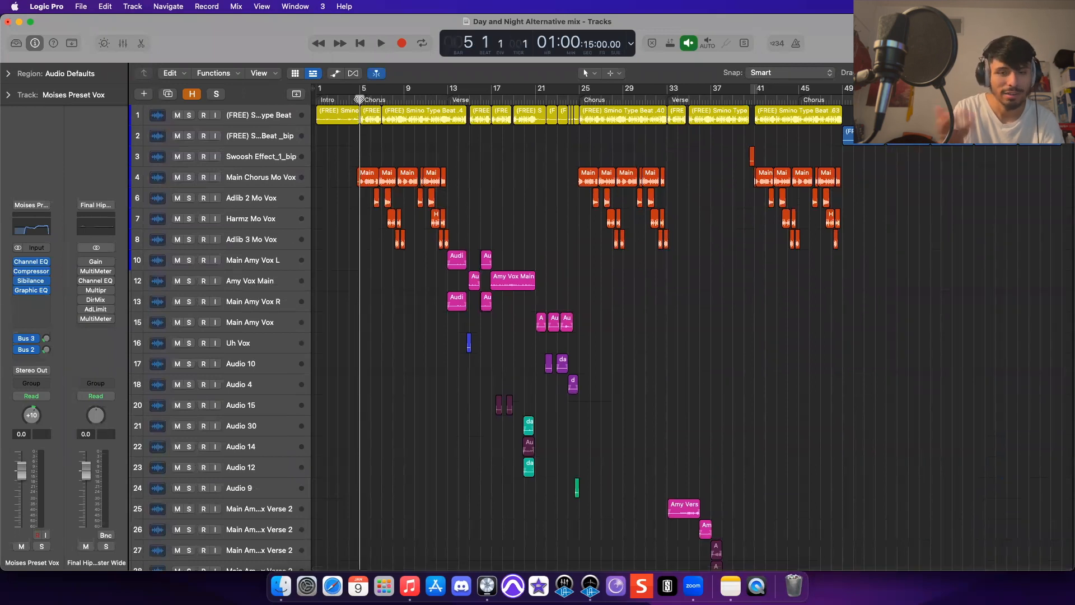
pyautogui.press('space')
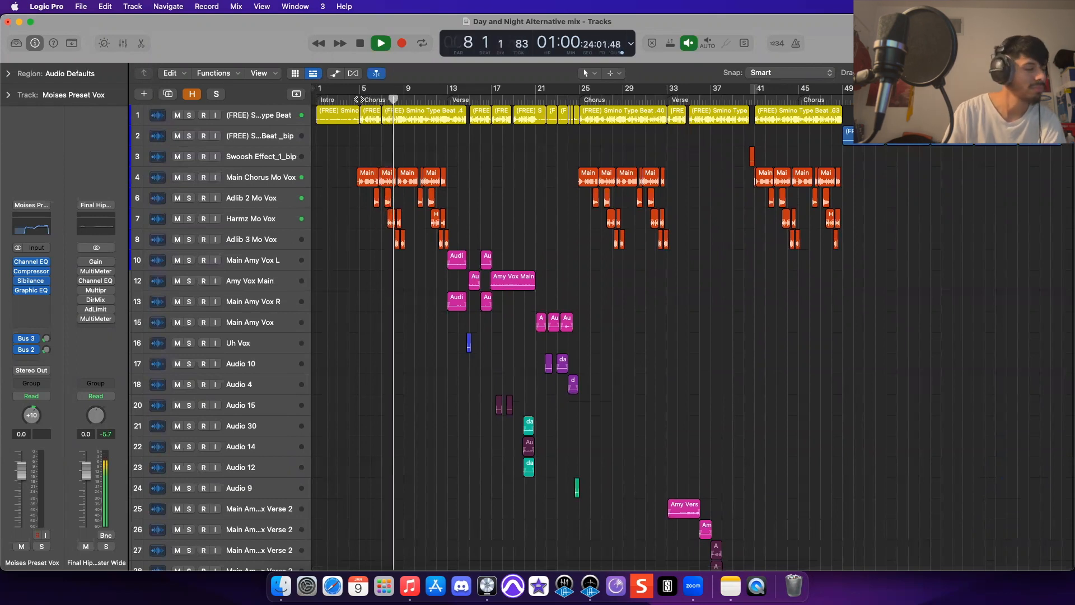
pyautogui.press('space')
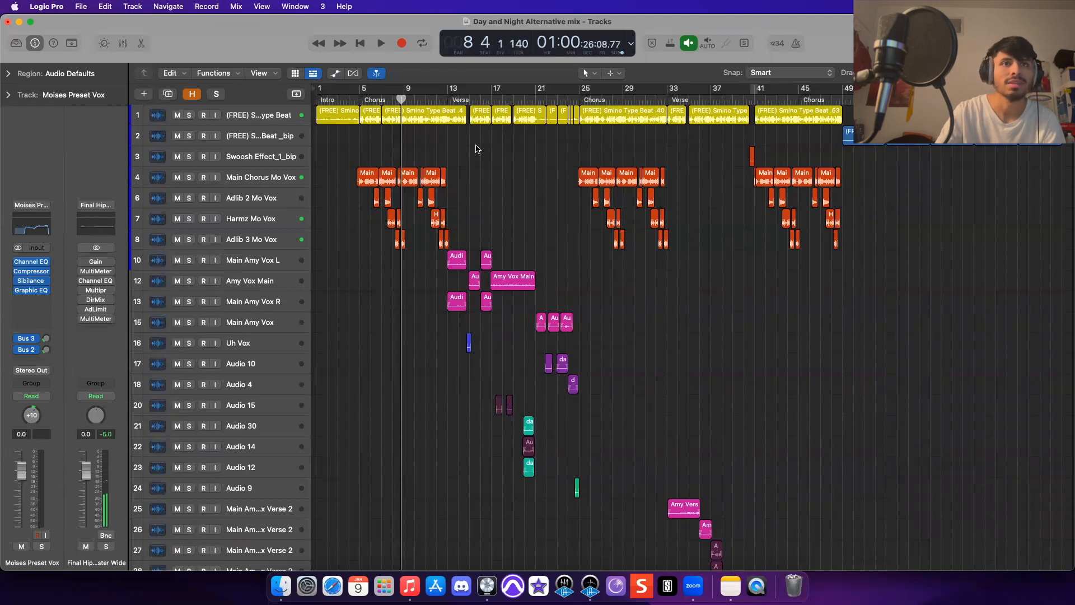
# - Close the Day and Night Alternative mix project without saving
pyautogui.scroll(-10, 476, 149)
pyautogui.scroll(10, 476, 148)
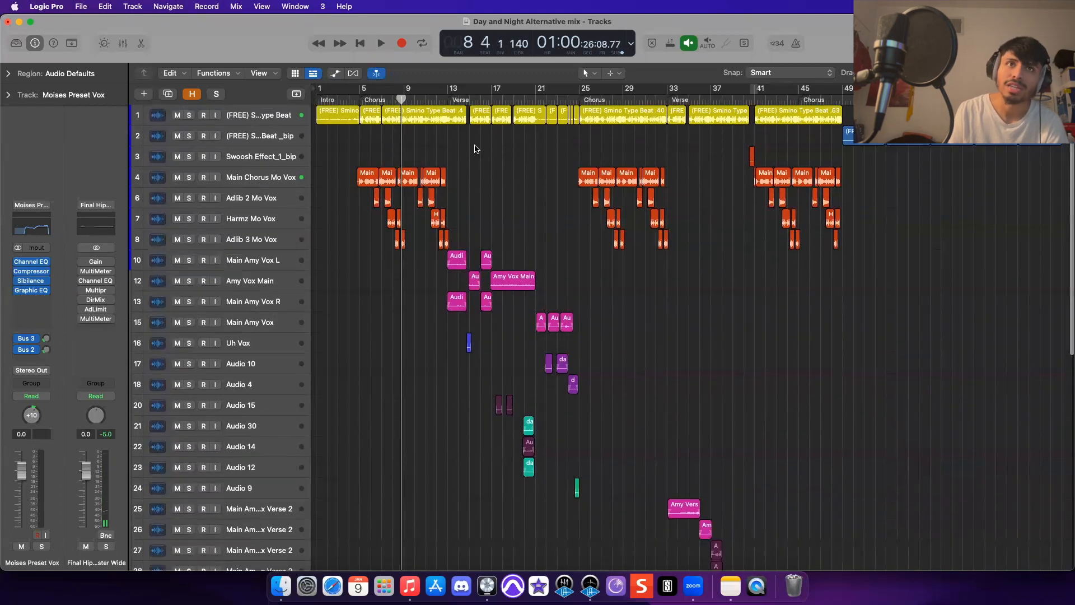
pyautogui.click(7, 22)
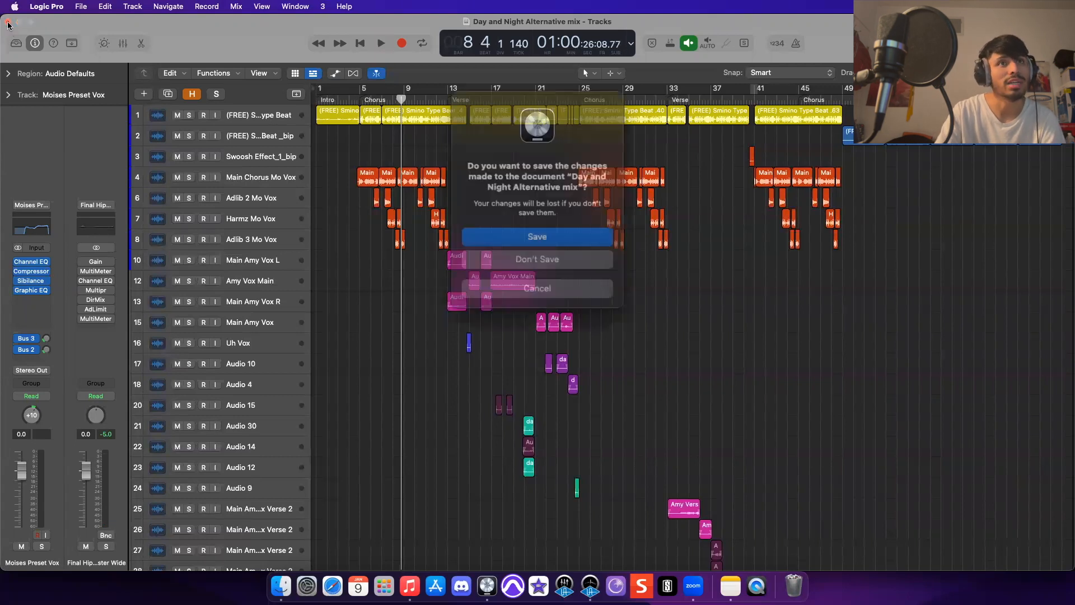
pyautogui.click(577, 253)
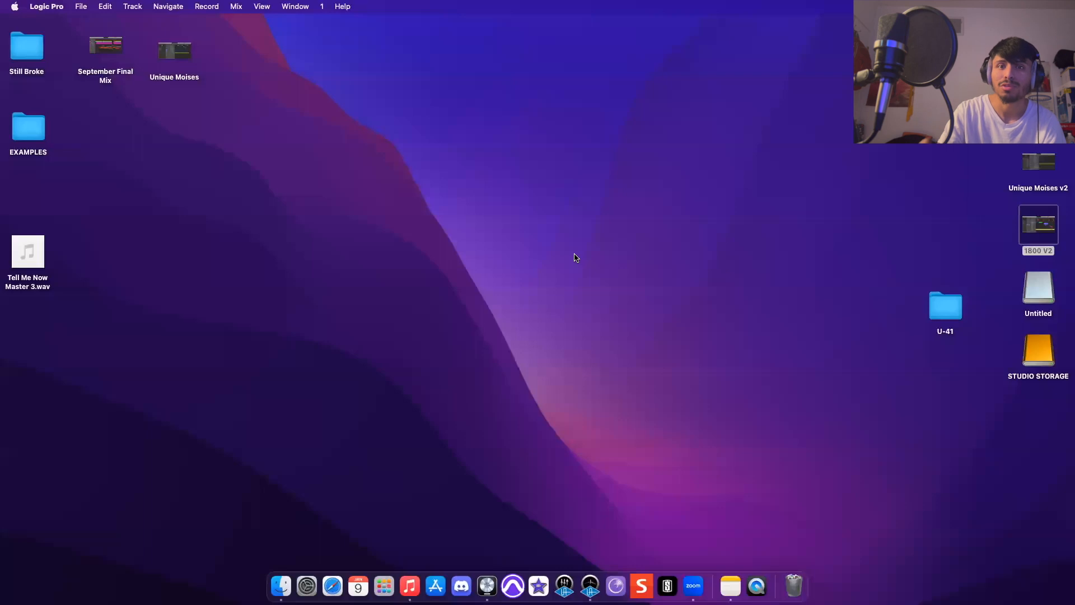